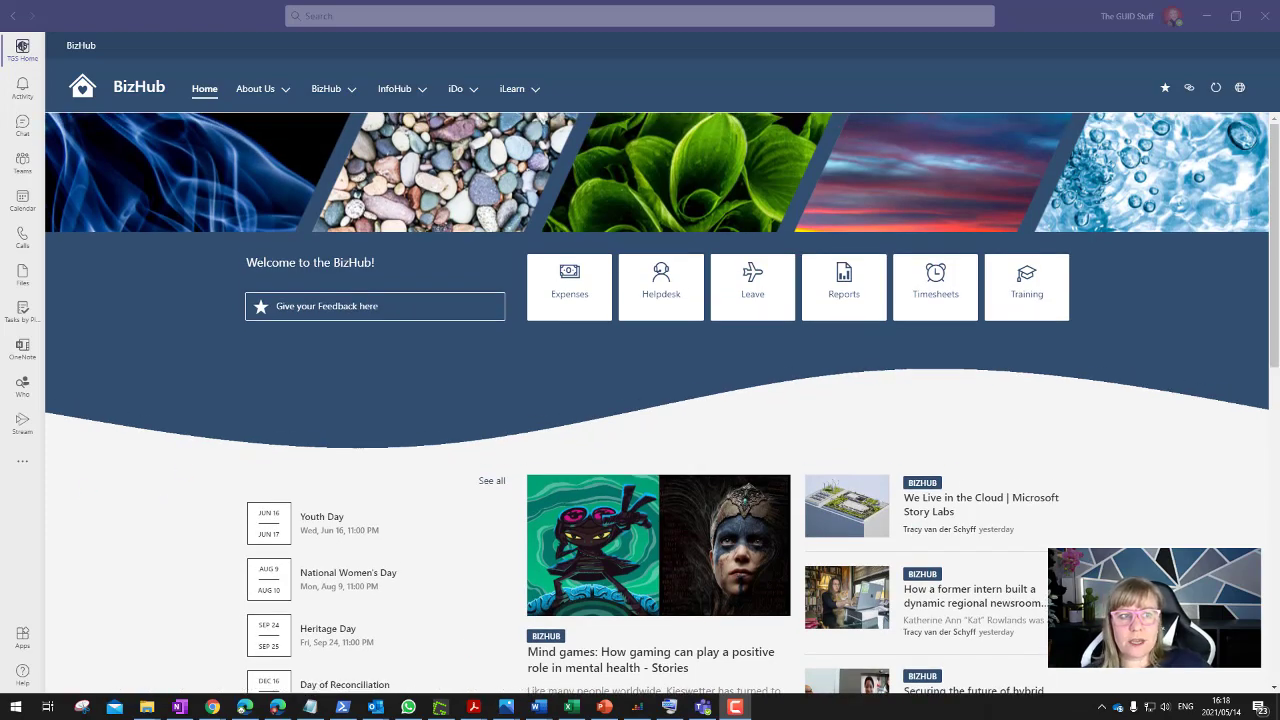
- Switch to the Viva Connections documentation and scroll through it
key("alt+Tab")
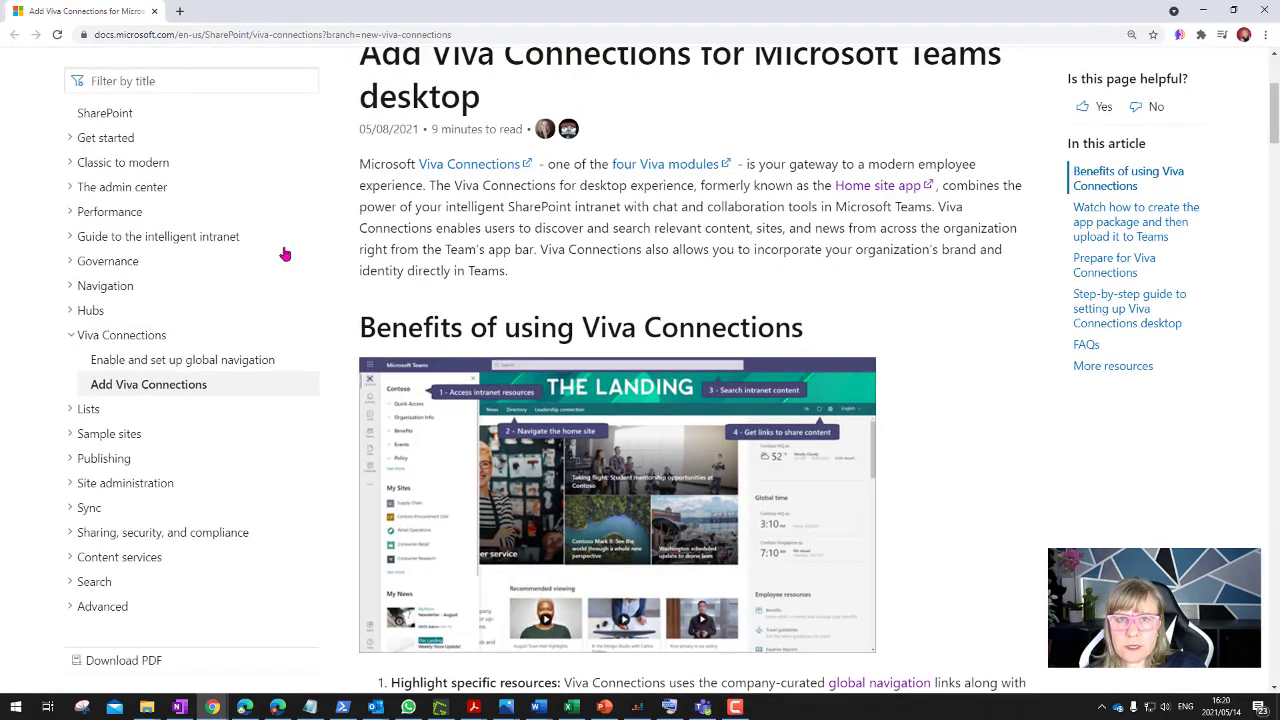
scroll(283, 251, "up", 3)
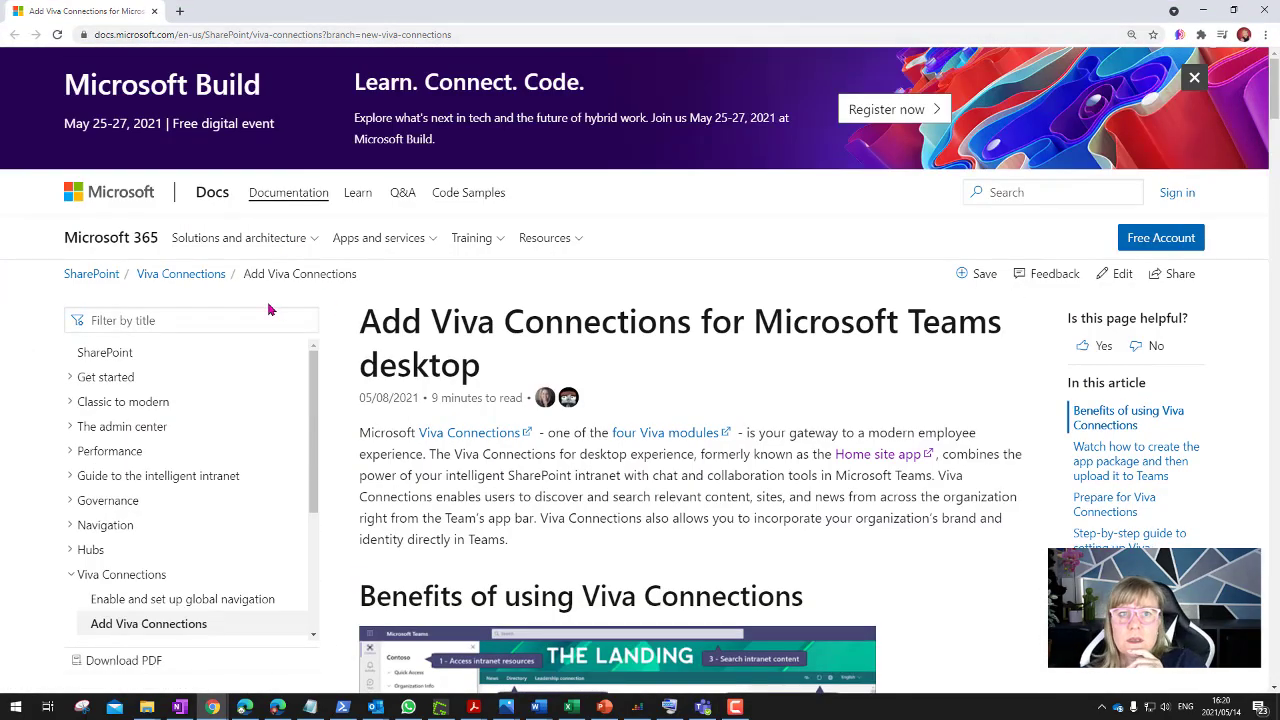
left_click(309, 321)
scroll(384, 278, "down", 1)
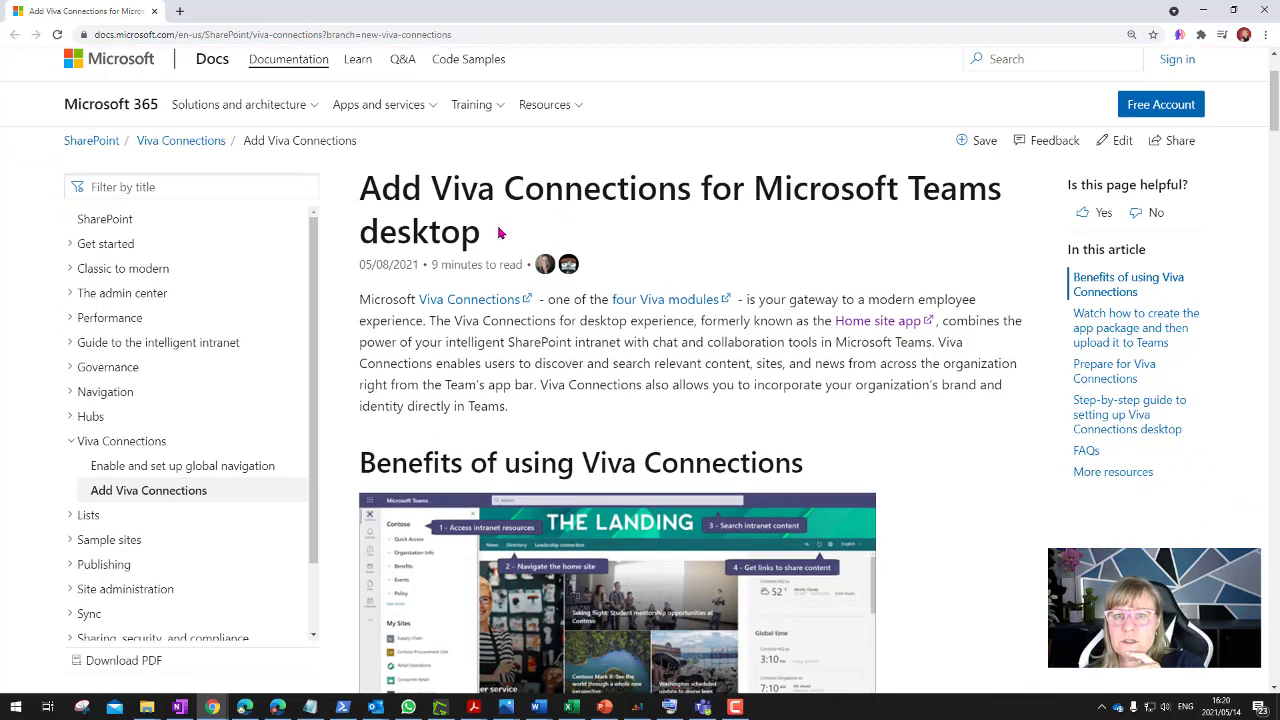
scroll(471, 409, "up", 1)
scroll(480, 420, "down", 4)
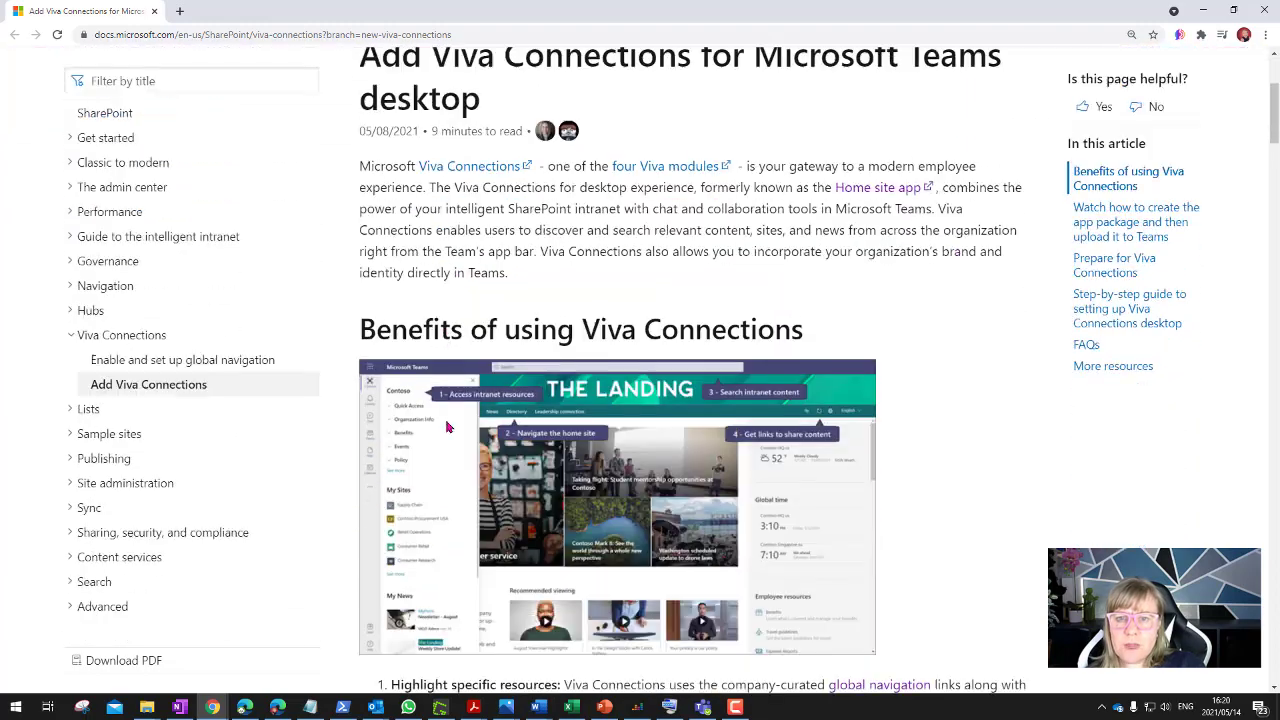
scroll(440, 340, "up", 3, "ctrl")
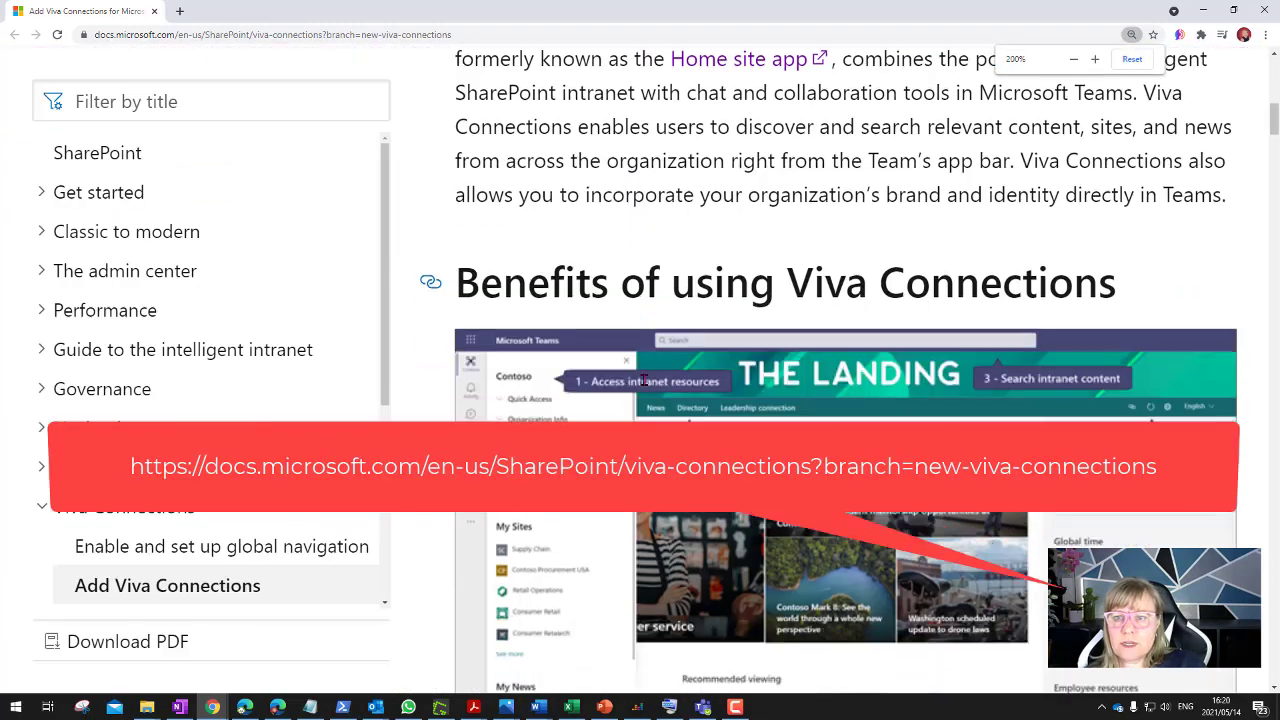
scroll(553, 387, "down", 1)
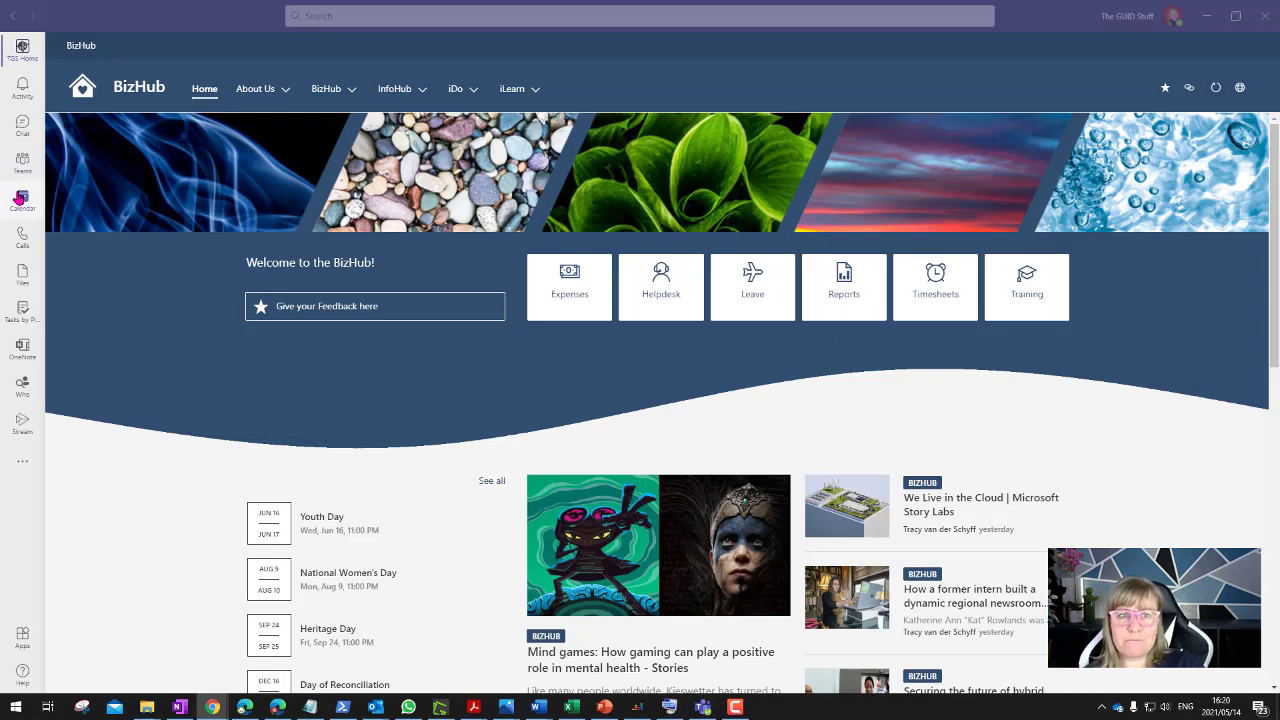
- Open Process Plant > General in Teams to view the BizHub Site tab
left_click(21, 164)
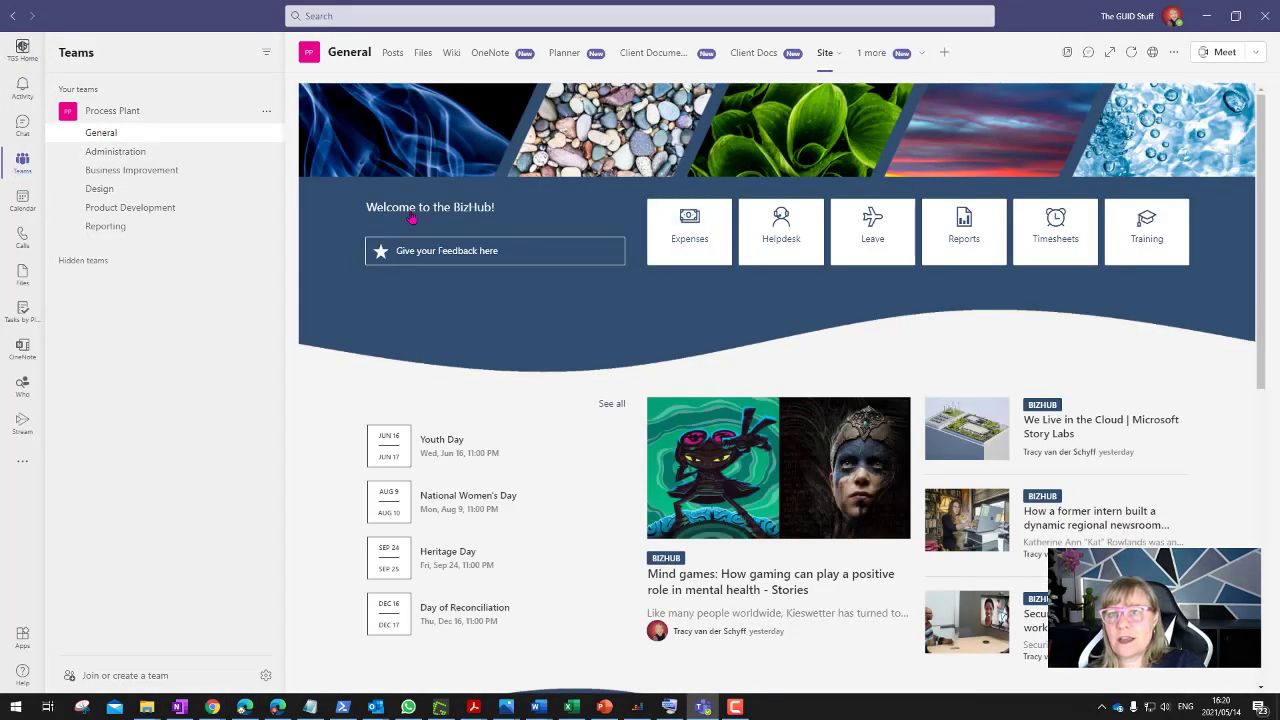
scroll(503, 391, "down", 3)
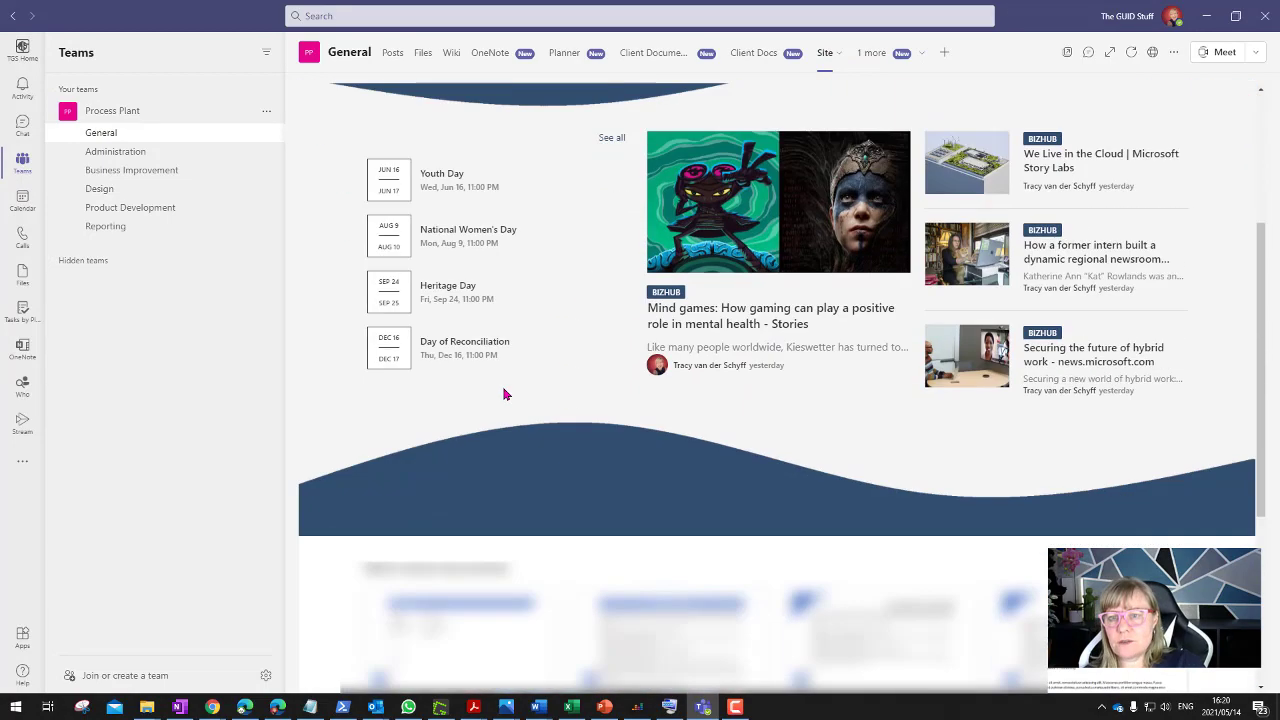
scroll(503, 391, "up", 3)
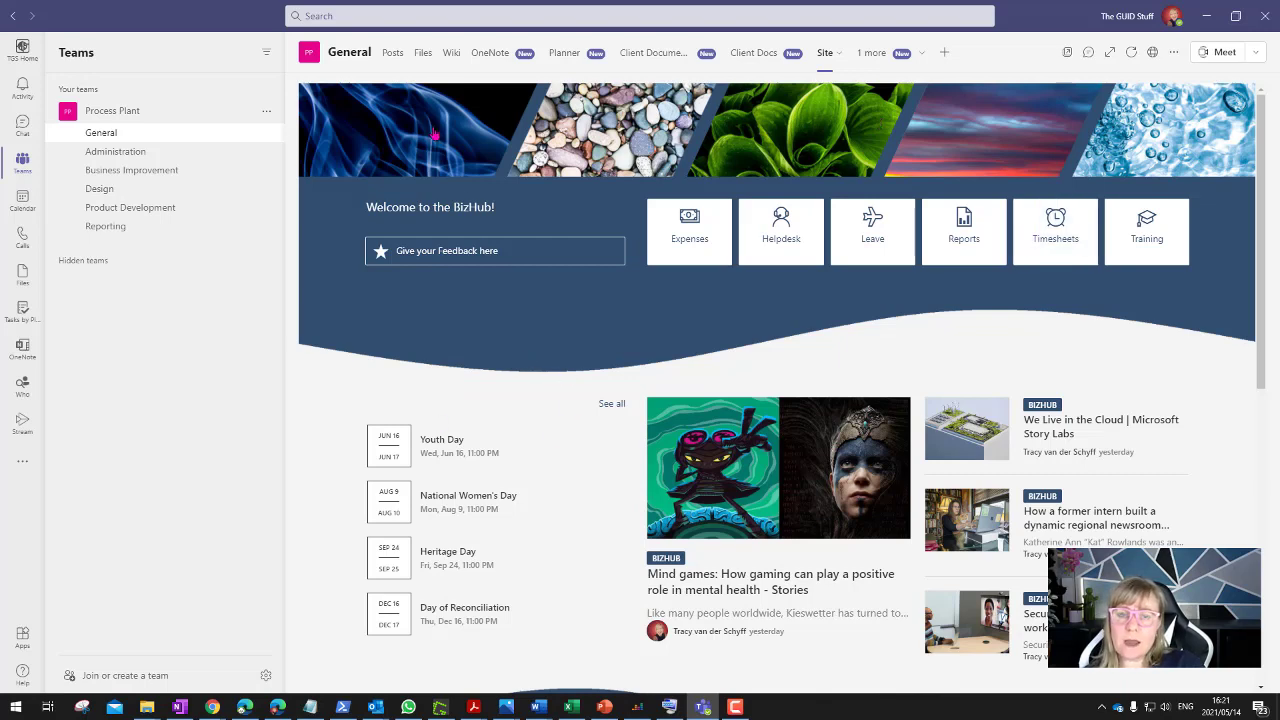
- Reopen the TGS Home app showing BizHub and check its BizHub and InfoHub menus
left_click(29, 55)
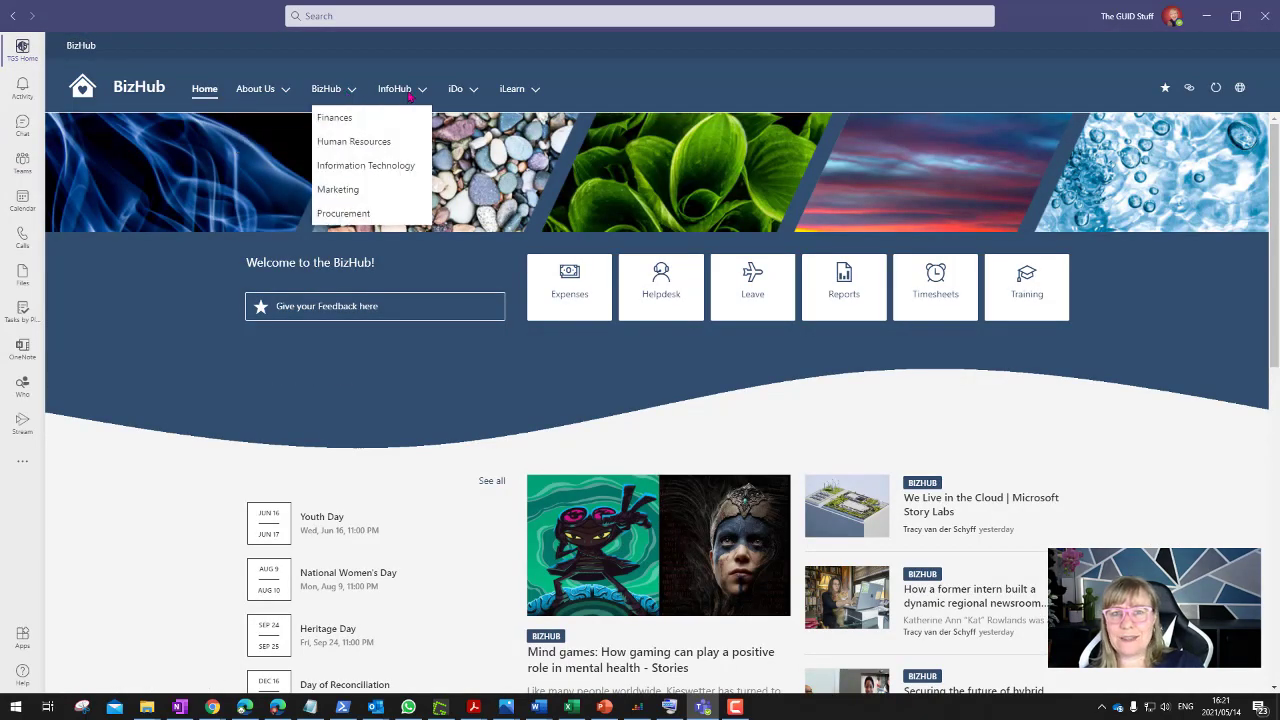
mouse_move(395, 90)
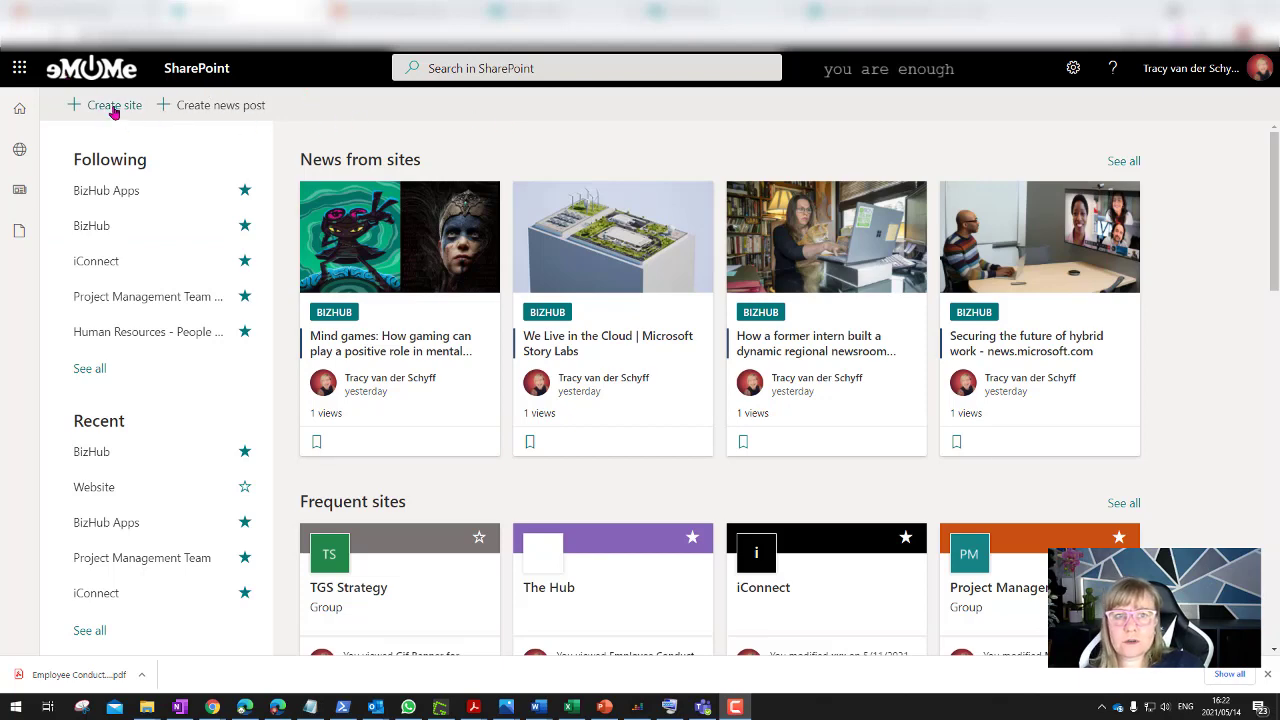
- Start a new SharePoint site, then close the Create a site panel and discard it
left_click(1000, 250)
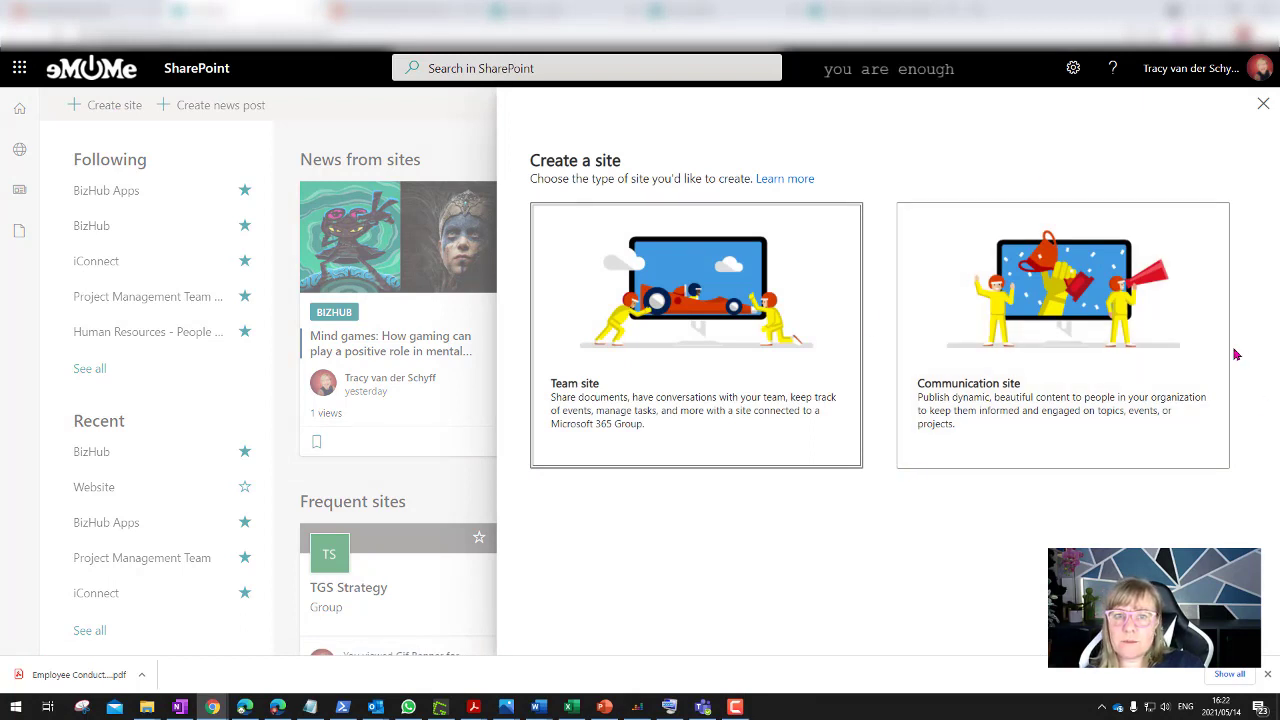
left_click(1262, 105)
left_click(731, 395)
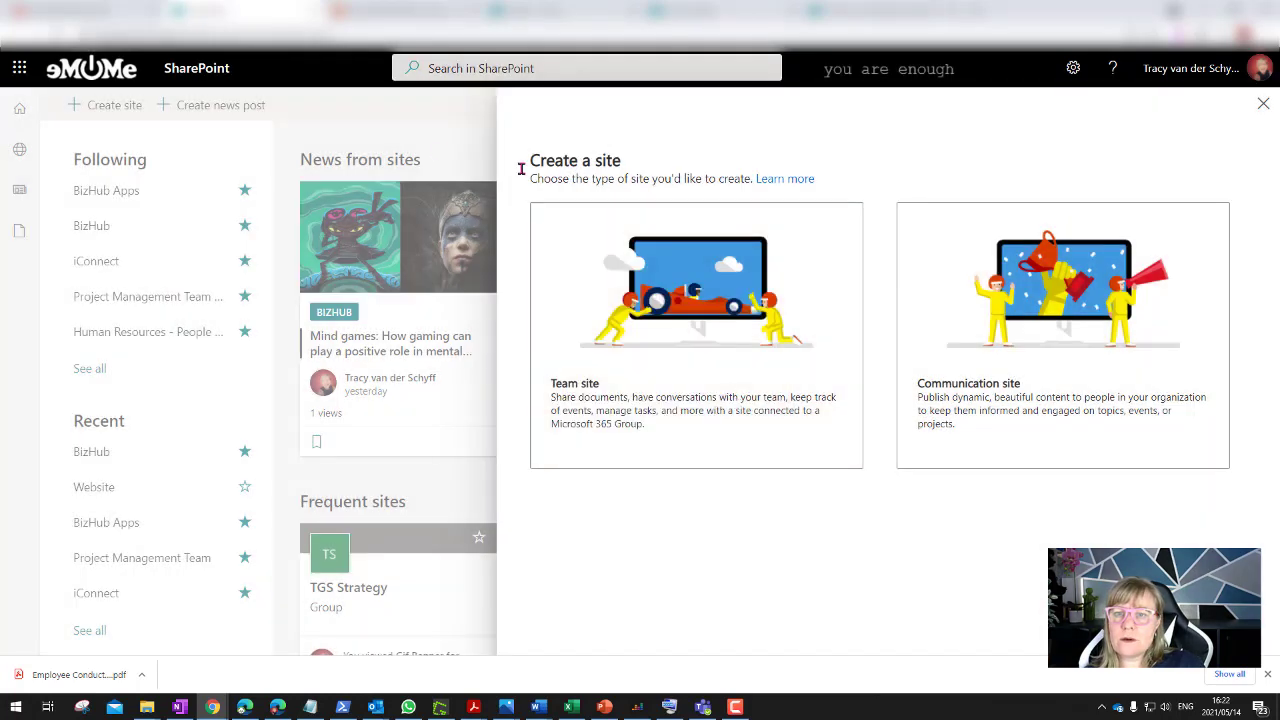
left_click(1262, 104)
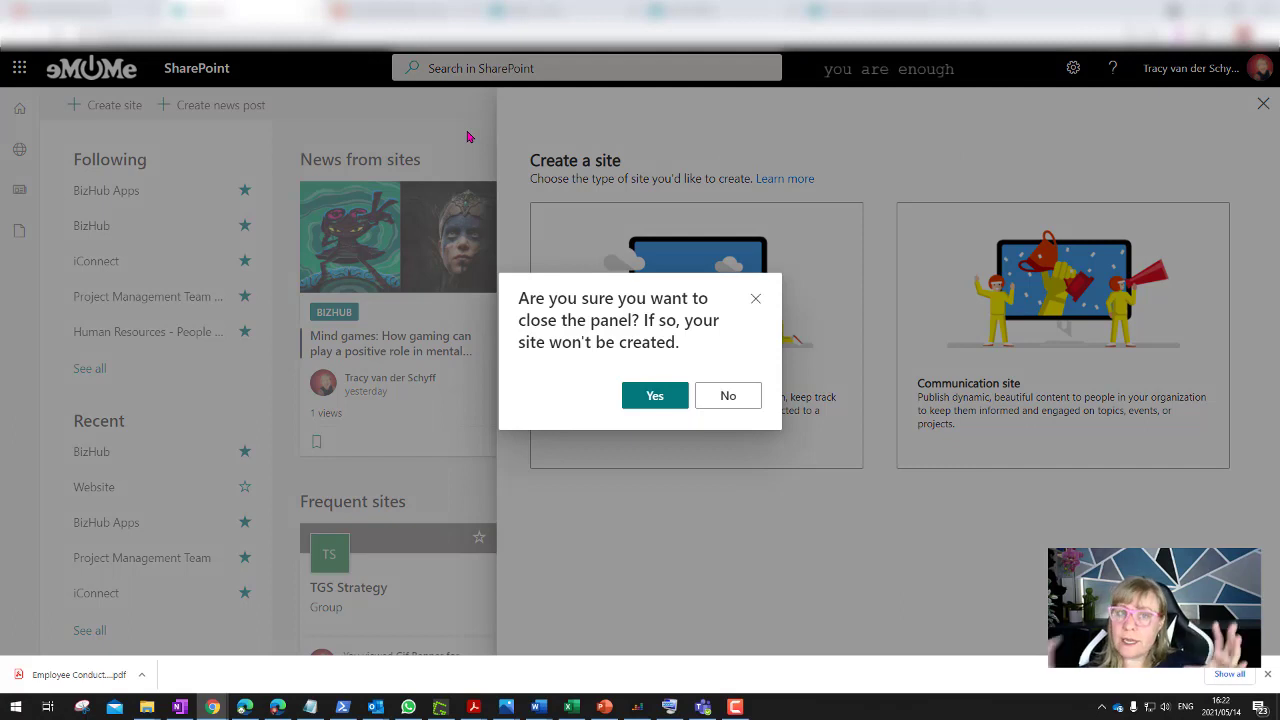
left_click(655, 396)
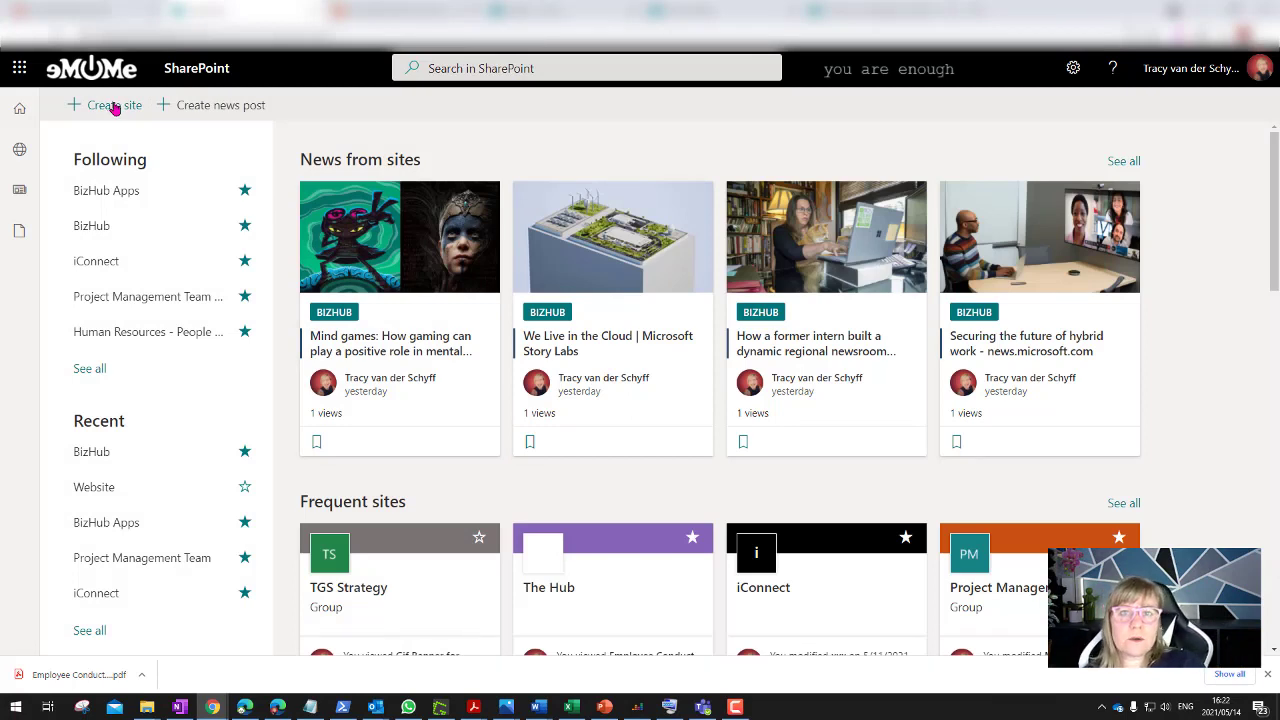
left_click(525, 18)
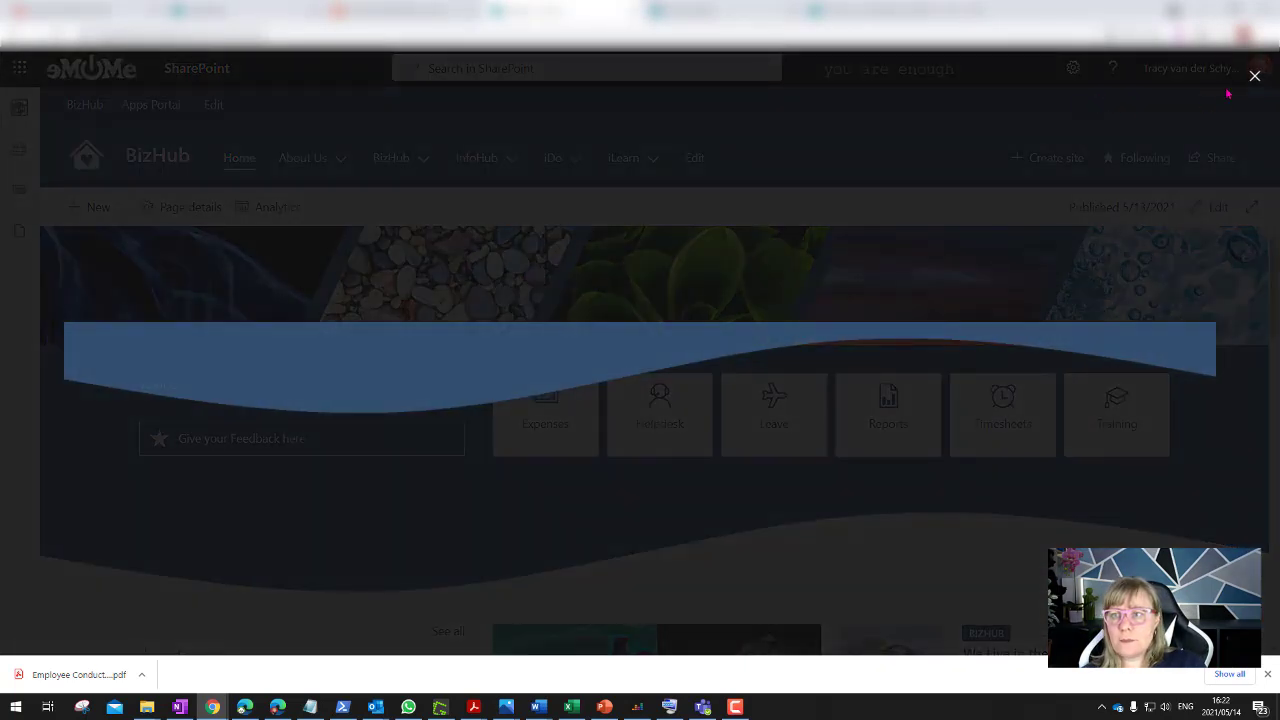
left_click(1253, 78)
scroll(140, 468, "down", 5)
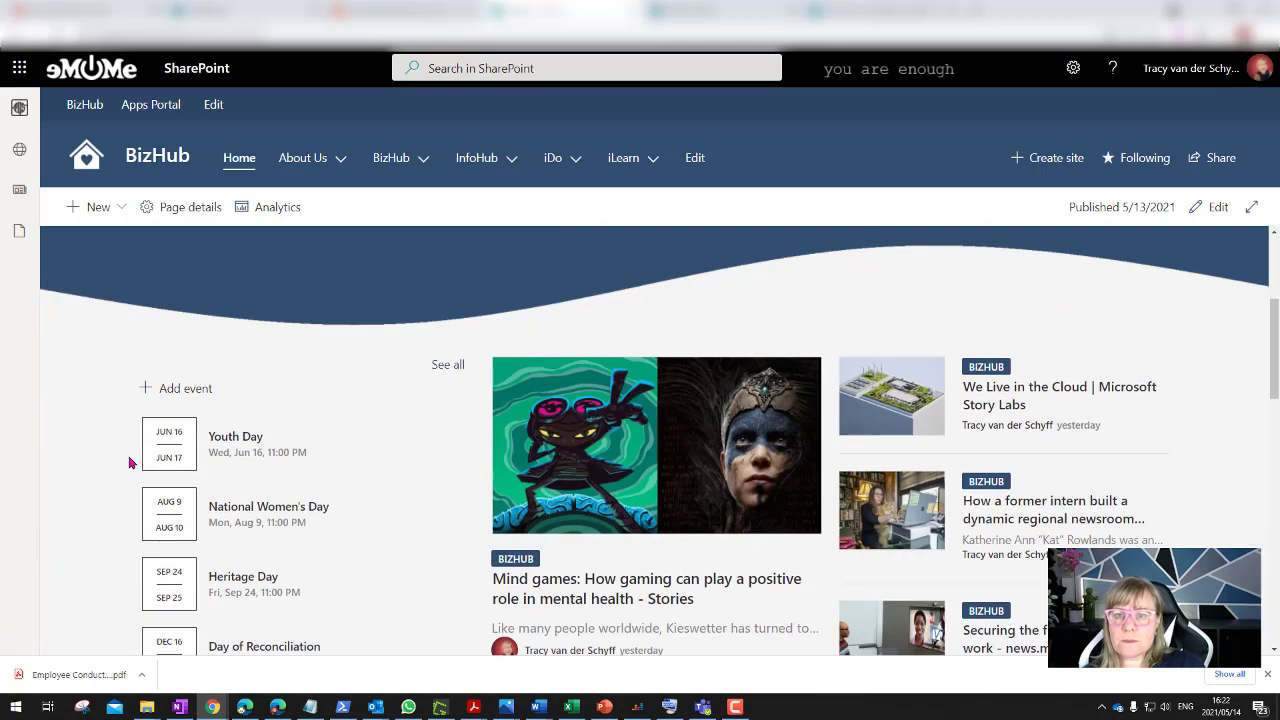
scroll(130, 466, "up", 5)
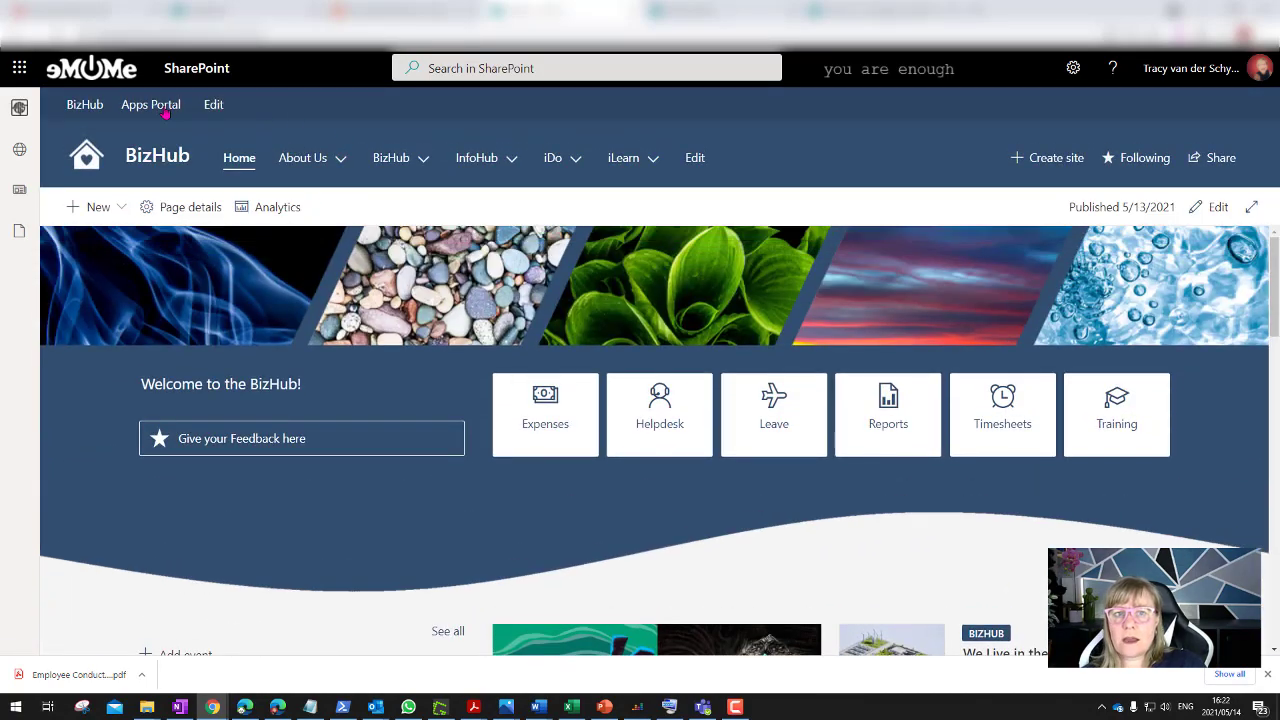
left_click(145, 108)
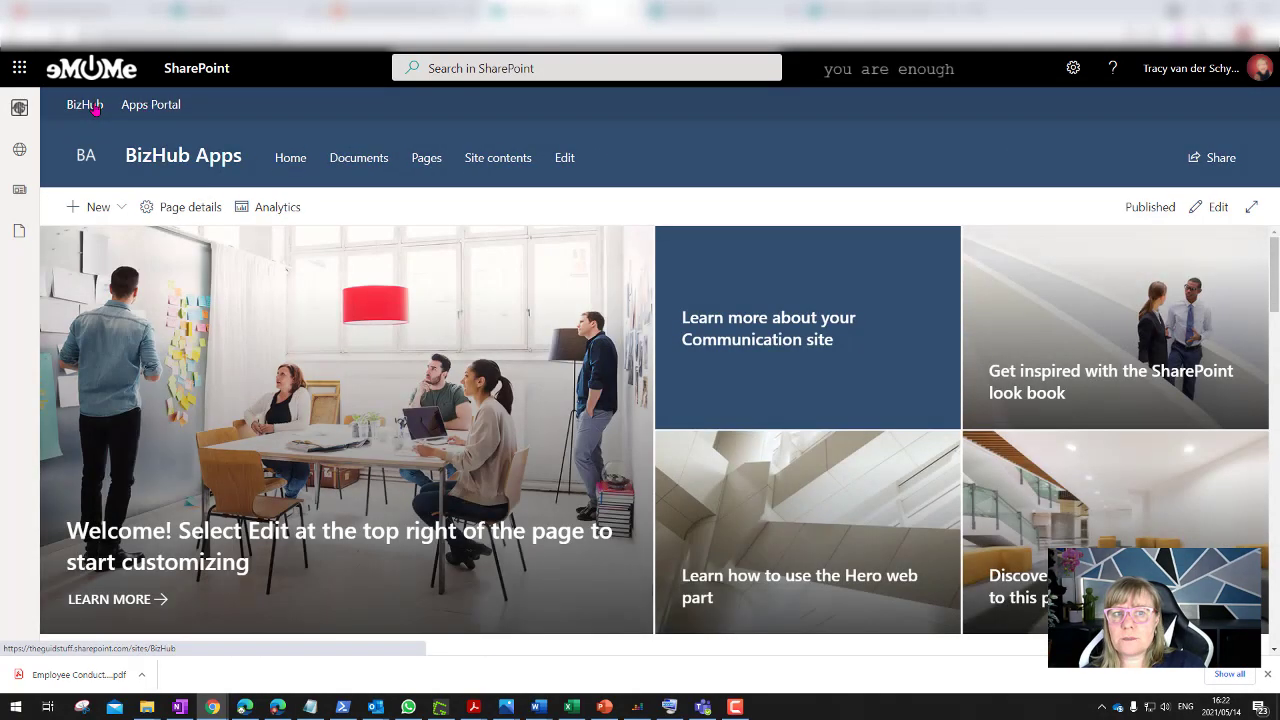
left_click(94, 106)
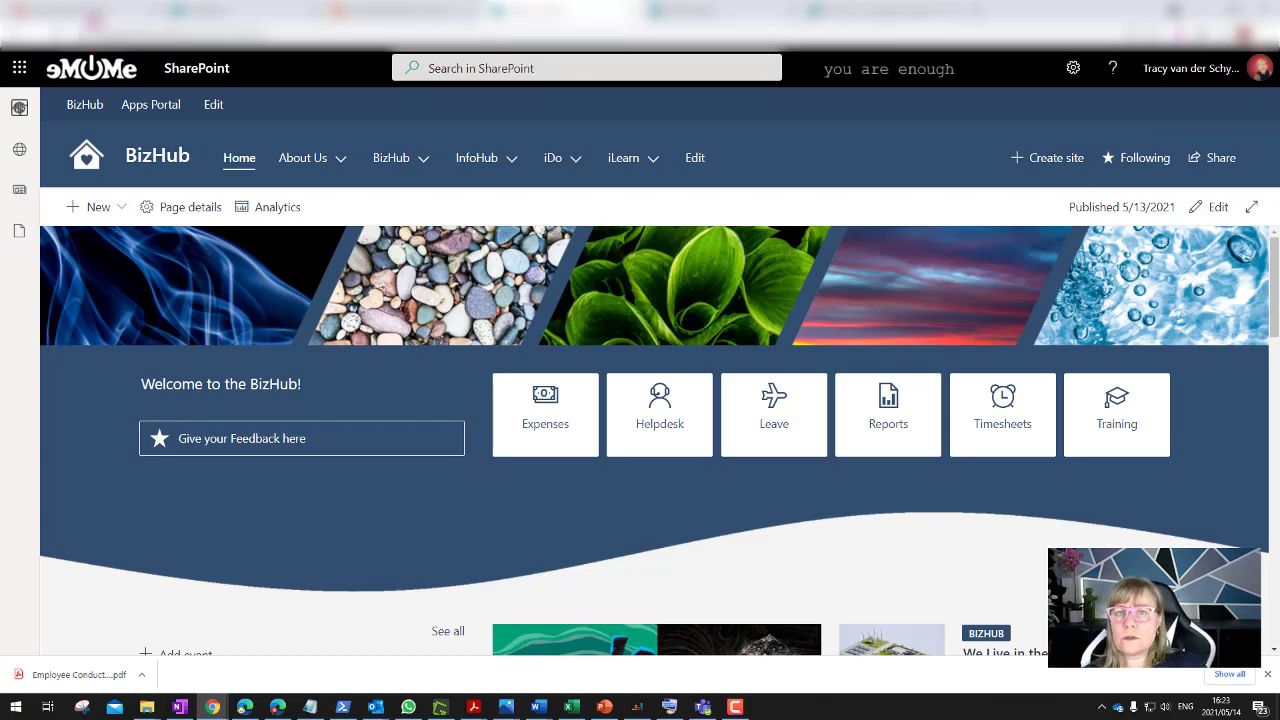
- Go from Office home via Admin > Show all > SharePoint to Sites > Active sites
left_click(94, 8)
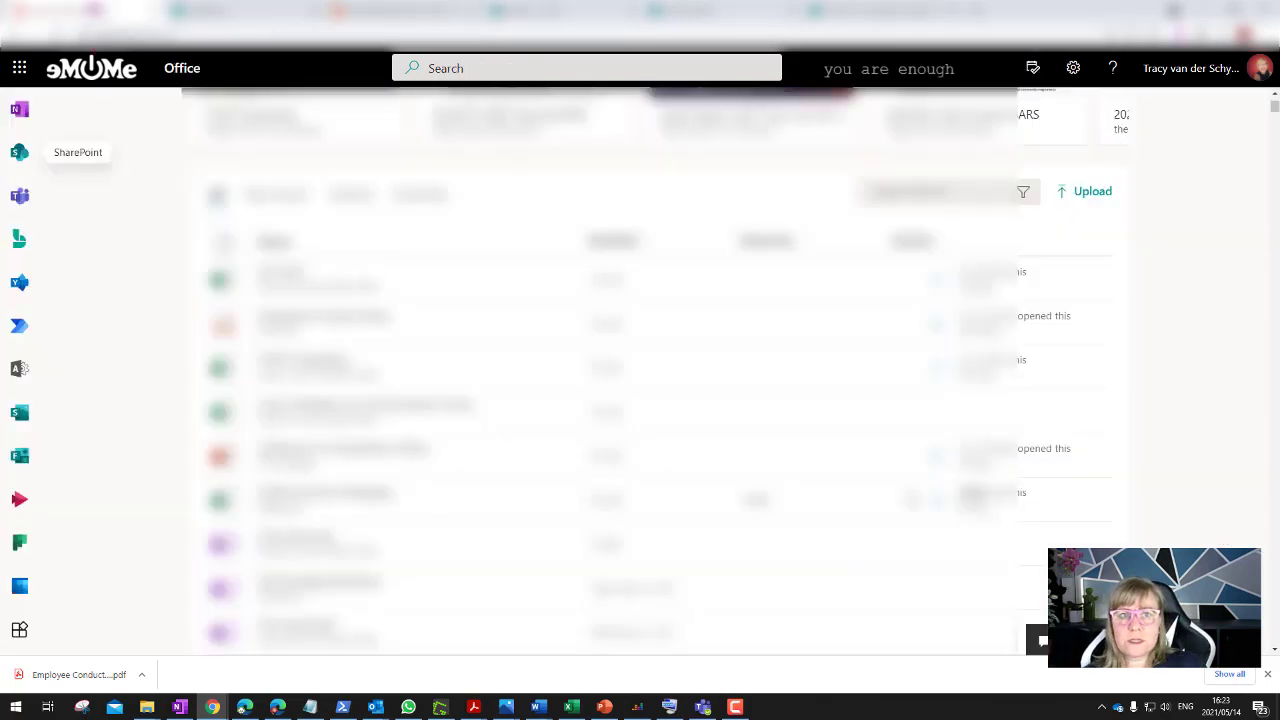
left_click(19, 368)
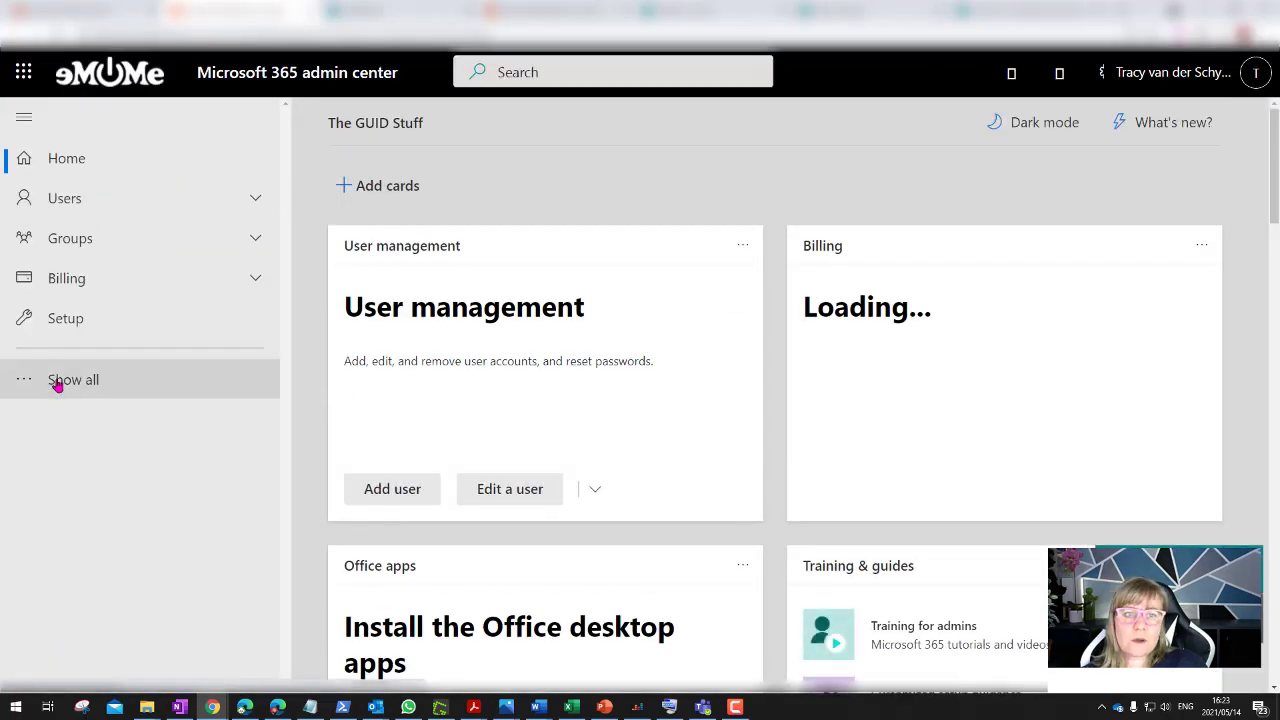
left_click(58, 380)
scroll(80, 340, "down", 3)
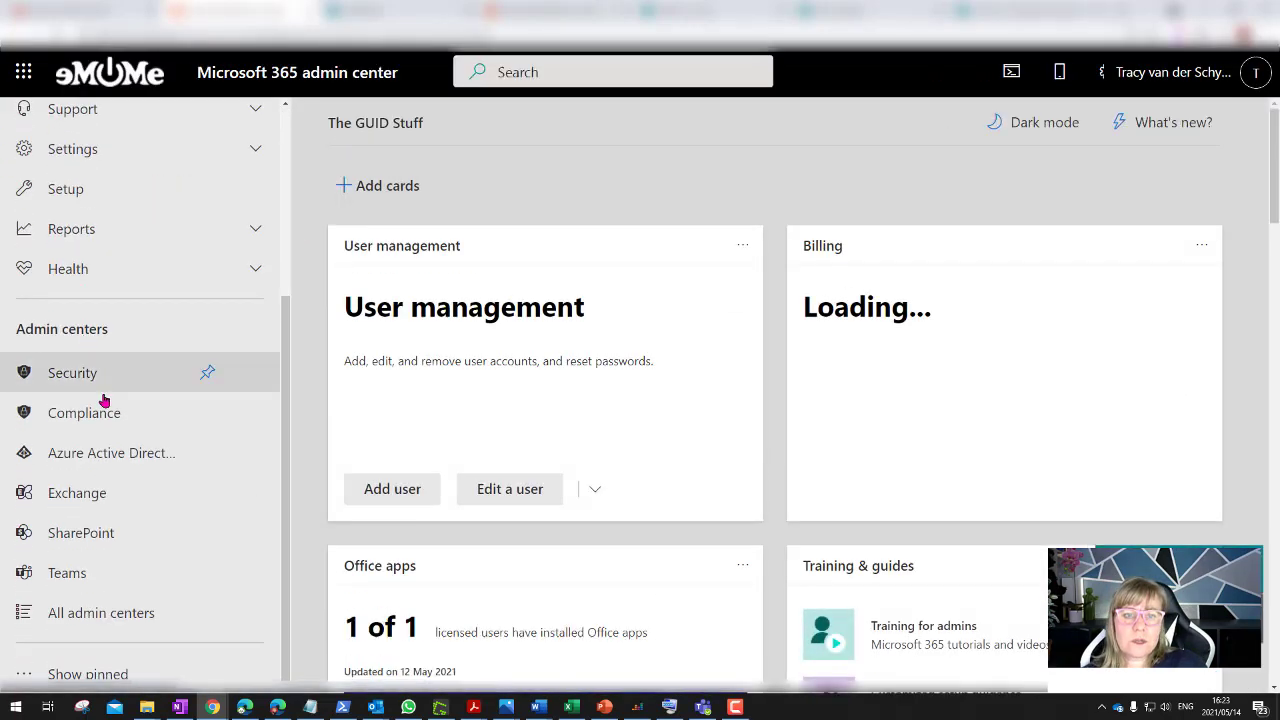
left_click(94, 532)
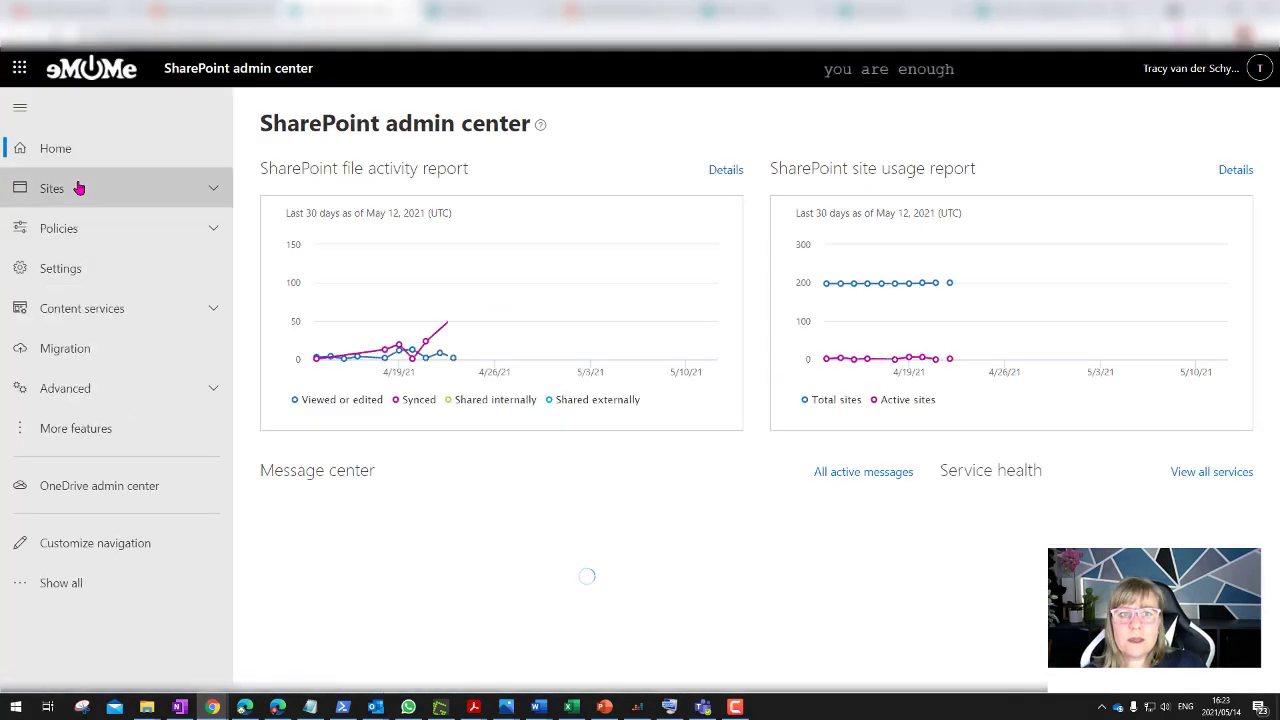
left_click(79, 188)
left_click(66, 224)
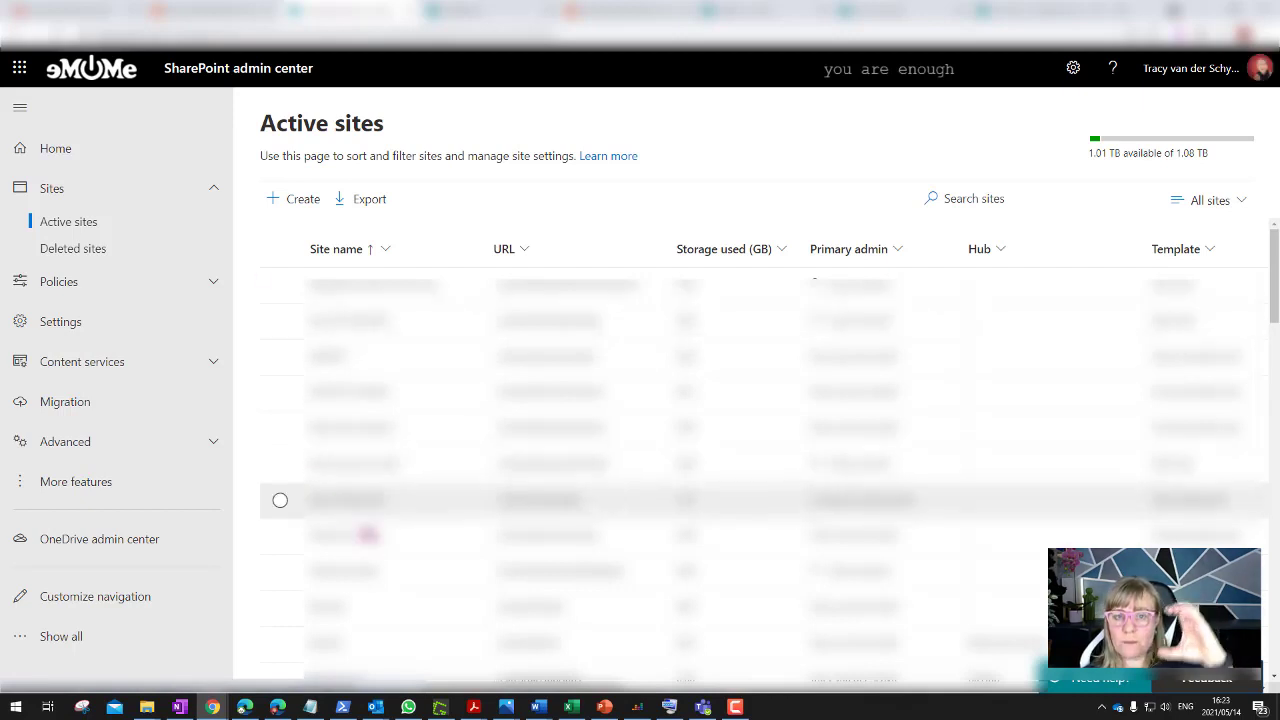
- View and close the BizHub site details, check its Hub options, then deselect it
left_click(446, 652)
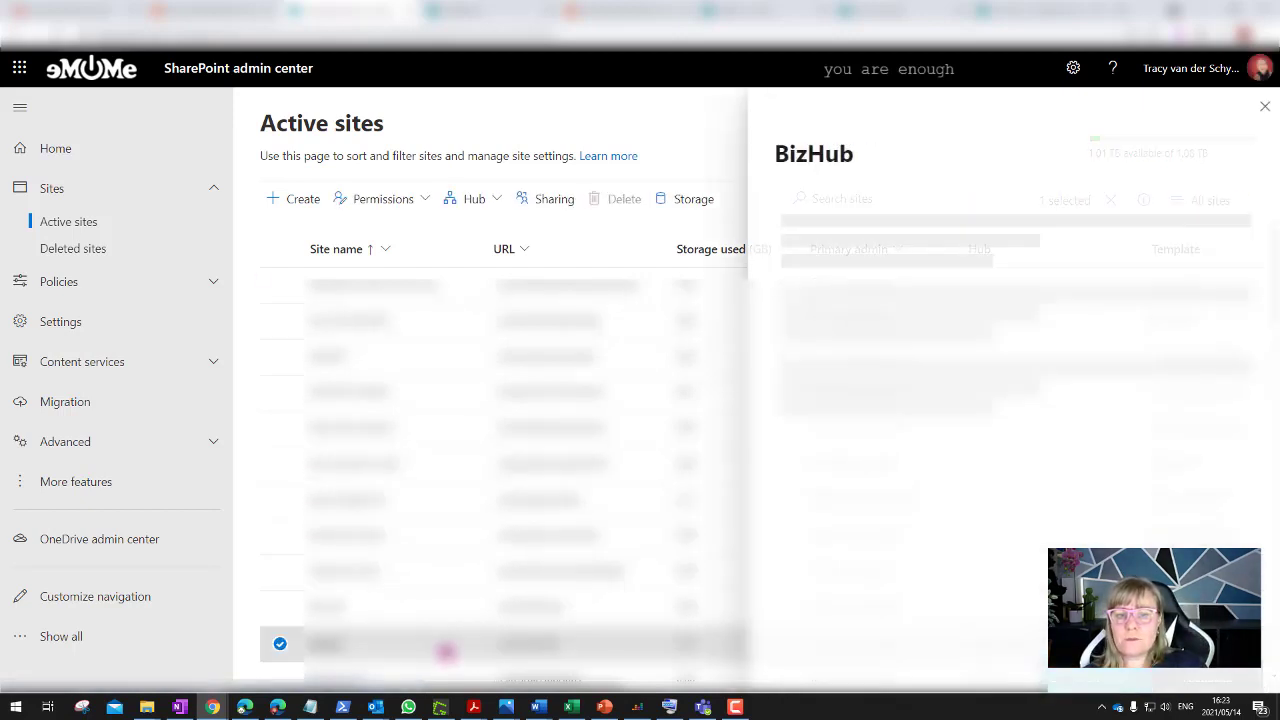
left_click(1258, 110)
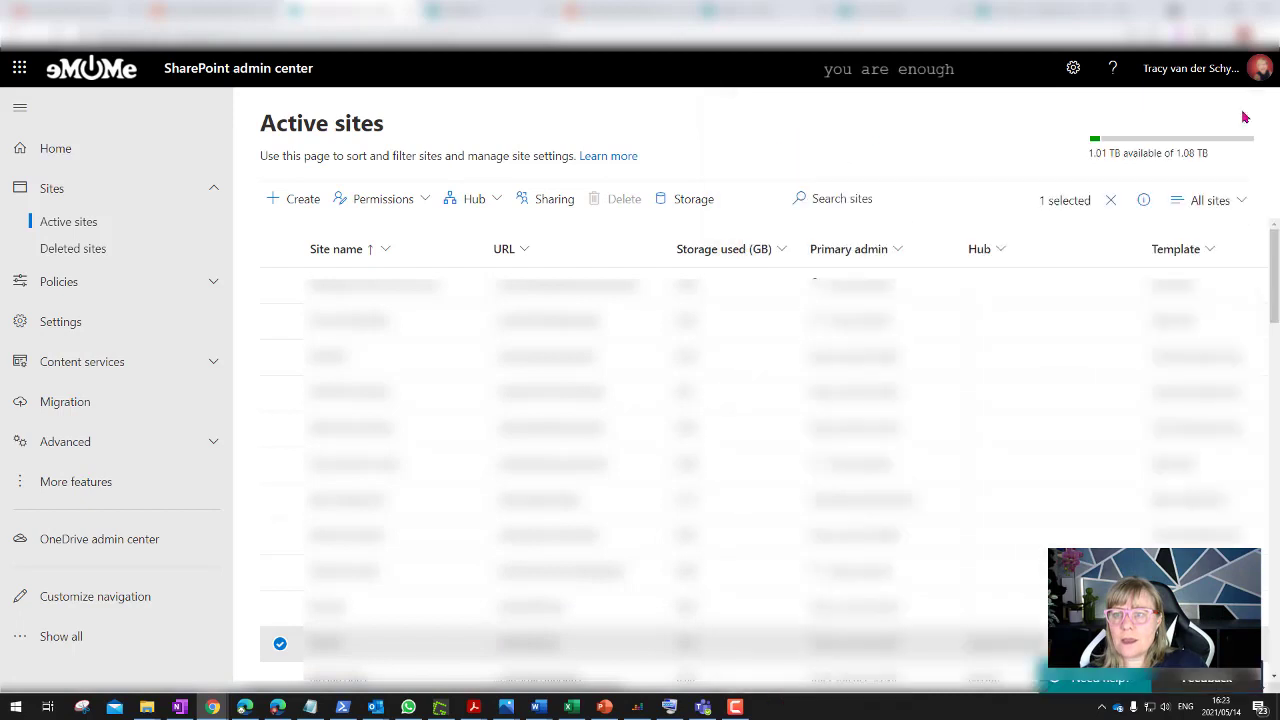
left_click(497, 202)
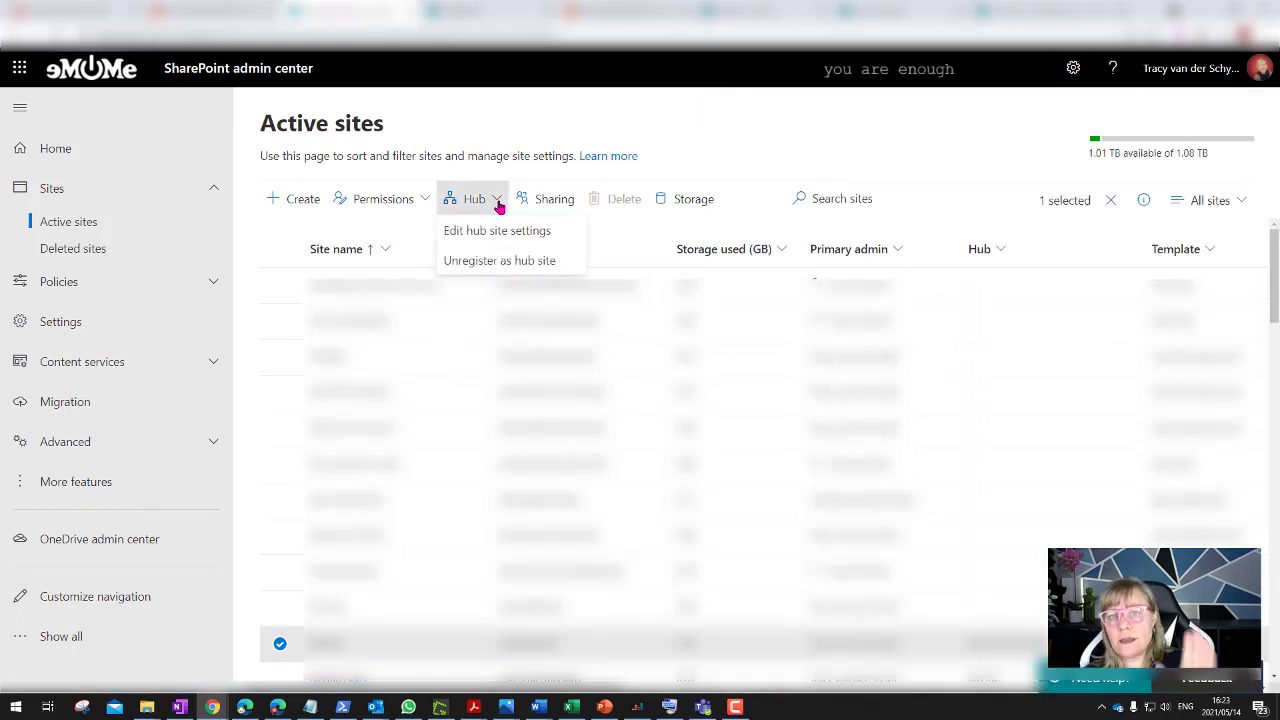
left_click(280, 643)
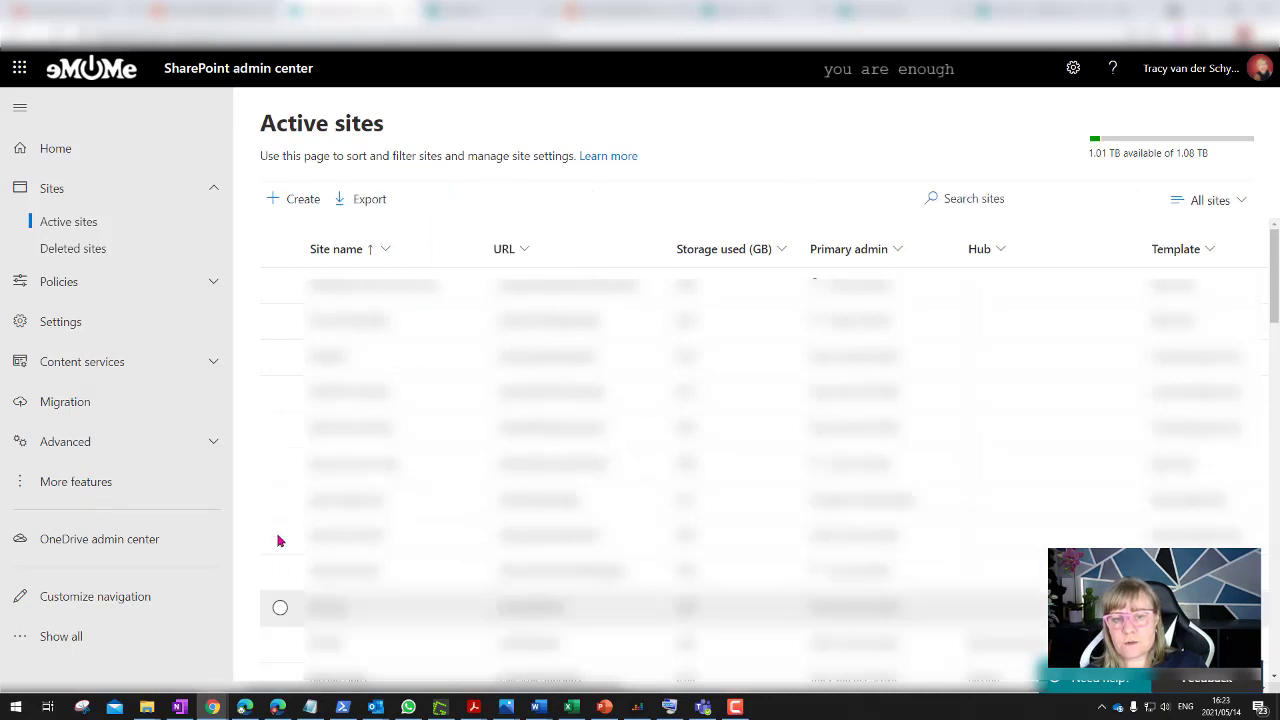
- Scroll the Active sites list and select a different site
scroll(275, 515, "down", 2)
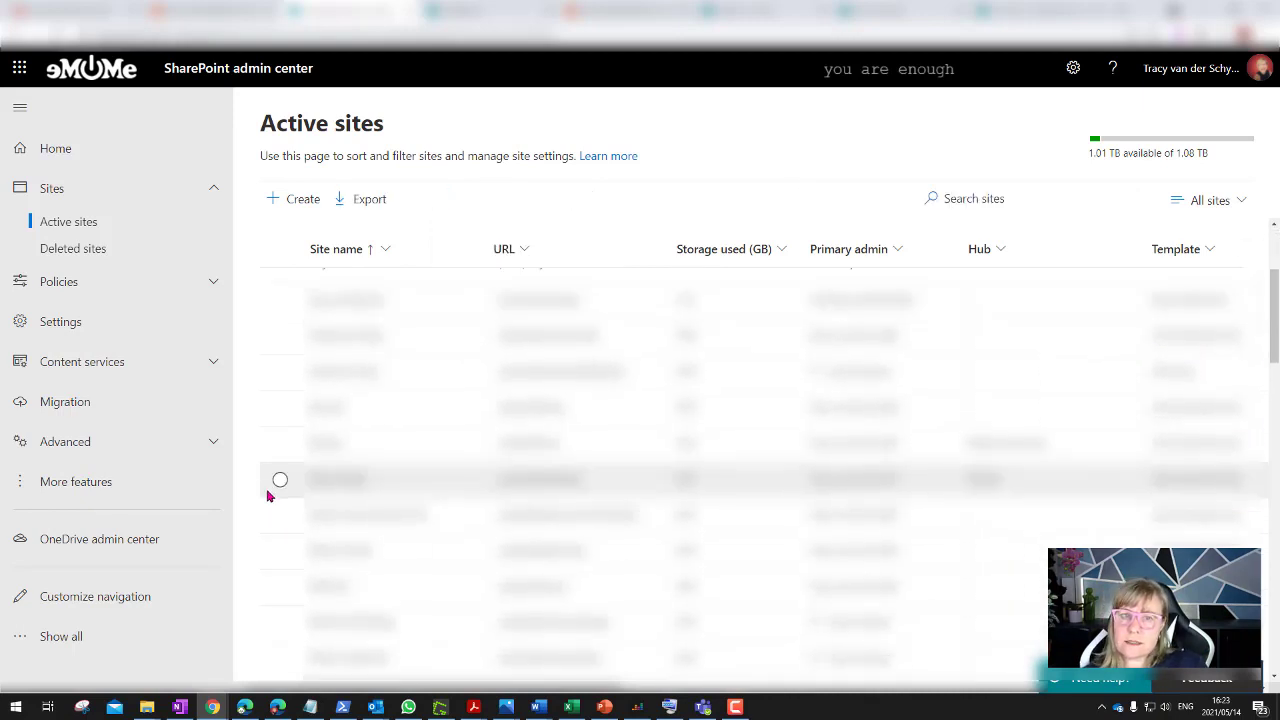
scroll(268, 495, "up", 1)
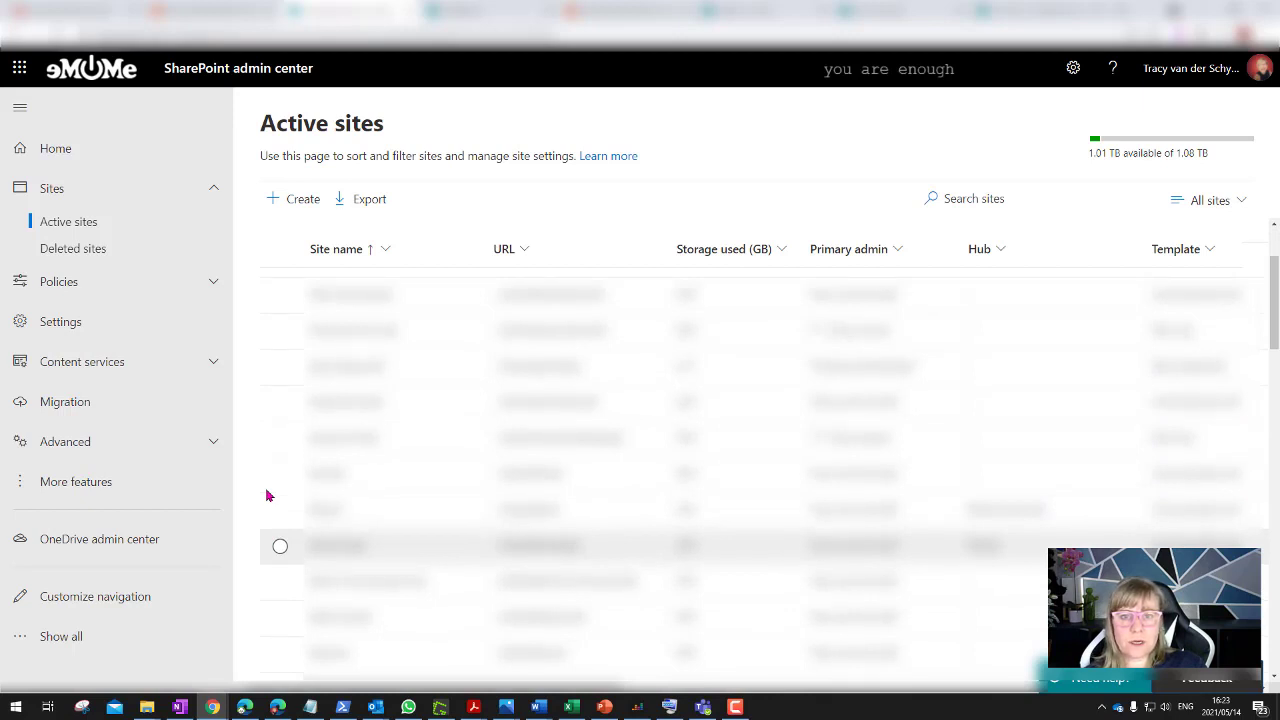
scroll(267, 495, "down", 5)
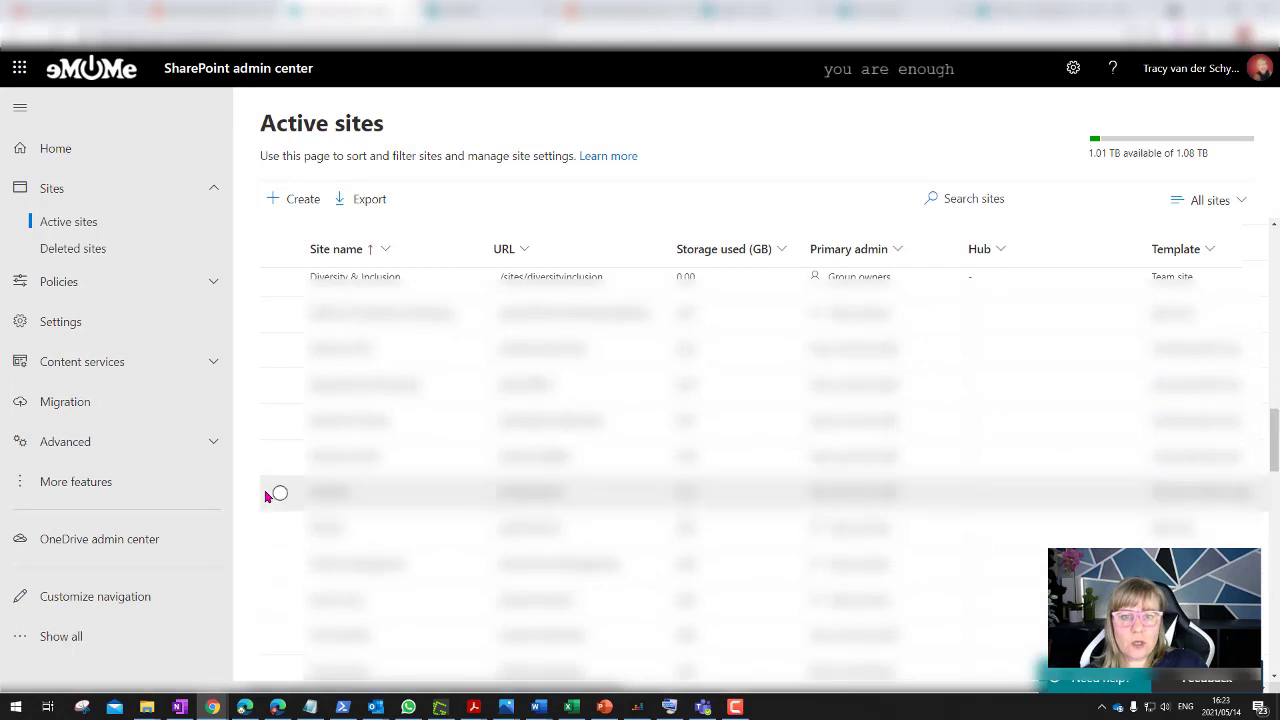
scroll(267, 492, "down", 2)
left_click(278, 433)
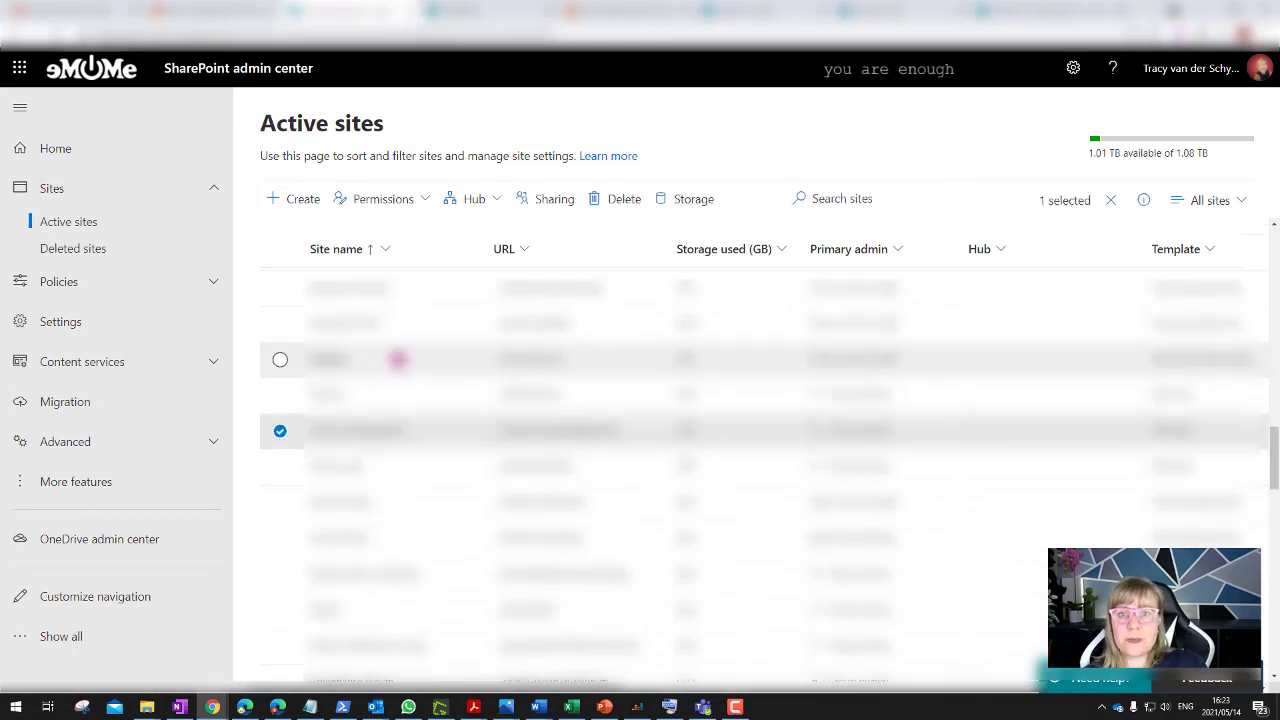
- Show the Hub menu's Register as hub site and Associate with a hub options
left_click(495, 201)
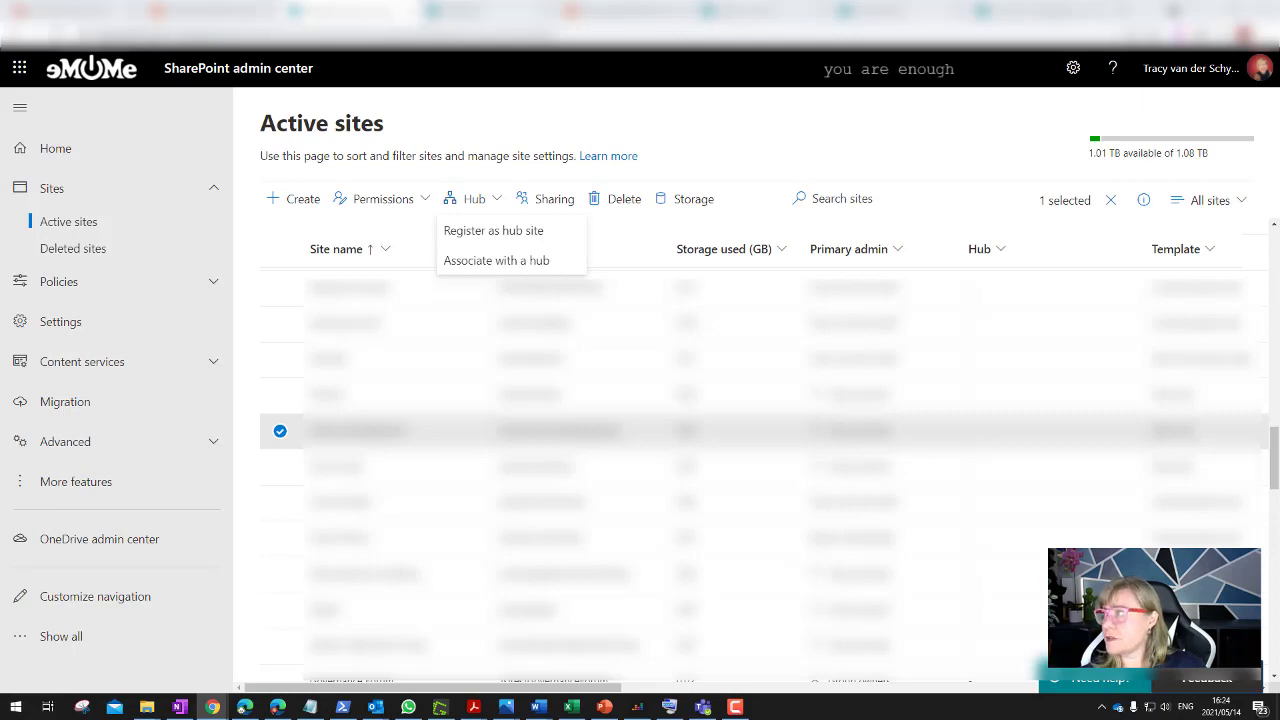
- Maximize the SharePoint Online Management Shell download page and review its Download section
key("alt+Tab")
key("super+Up")
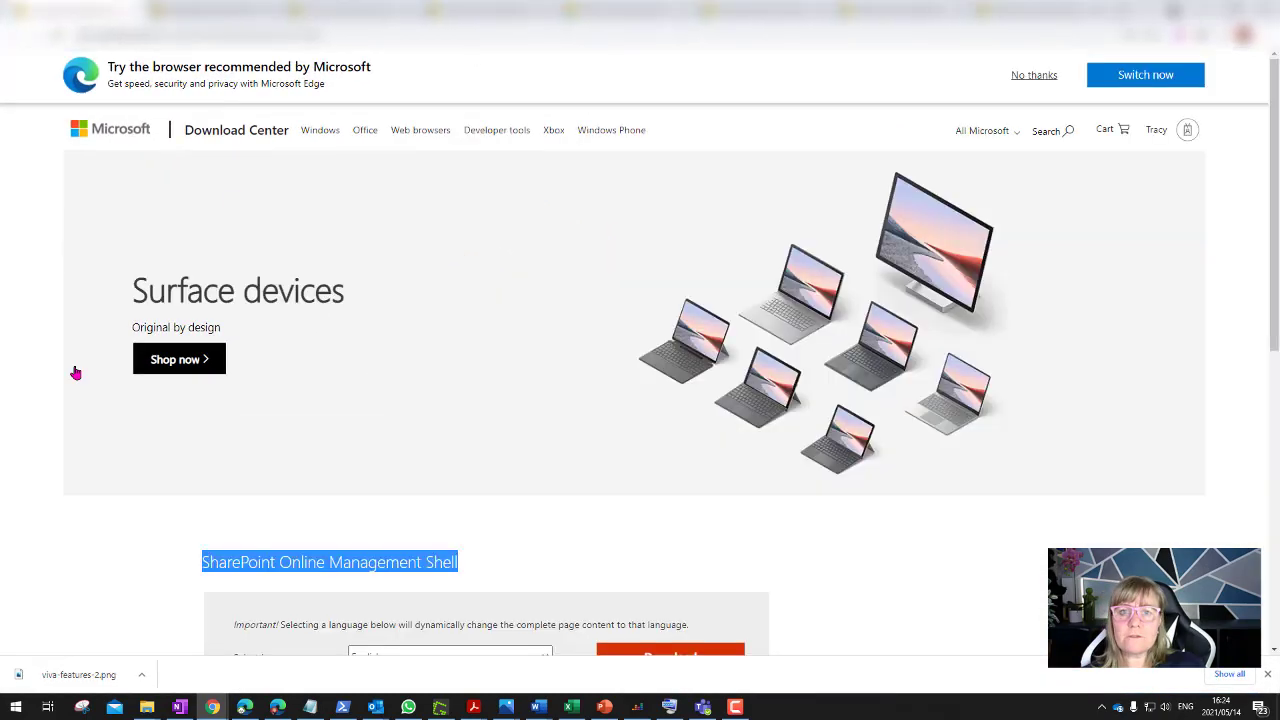
scroll(58, 392, "down", 3)
left_click(160, 316)
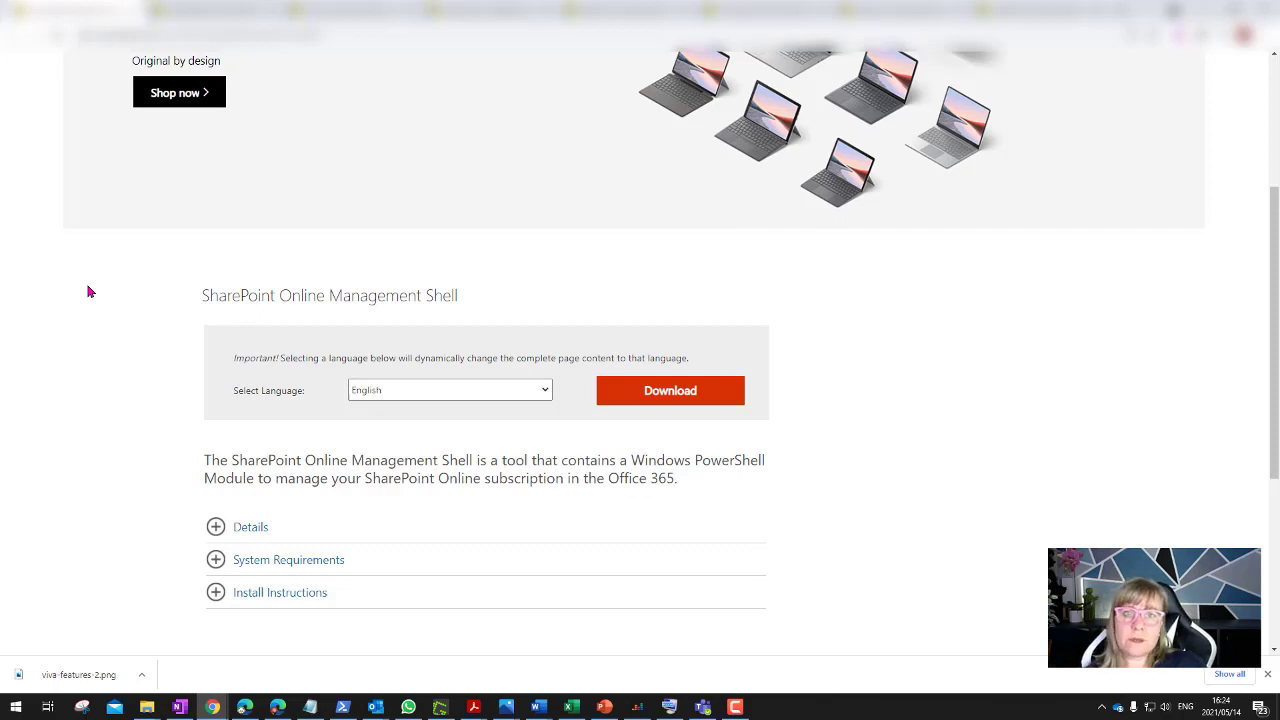
scroll(143, 329, "up", 3)
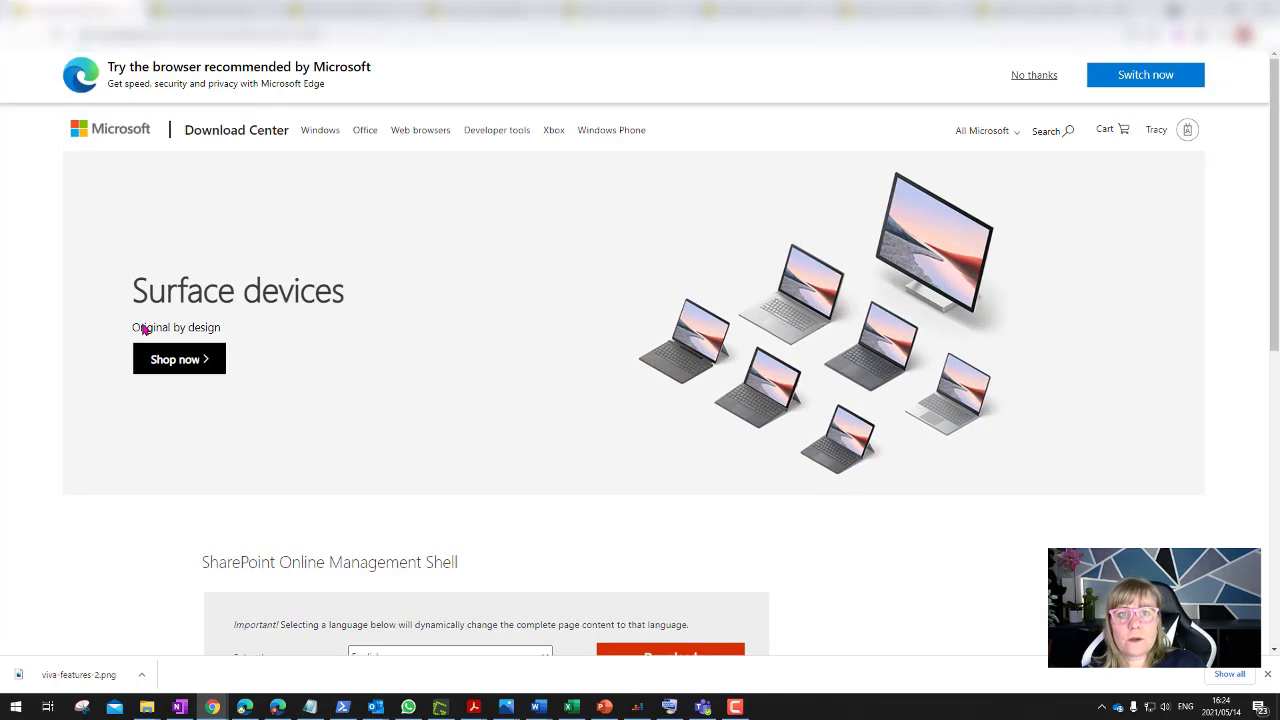
scroll(160, 458, "down", 2)
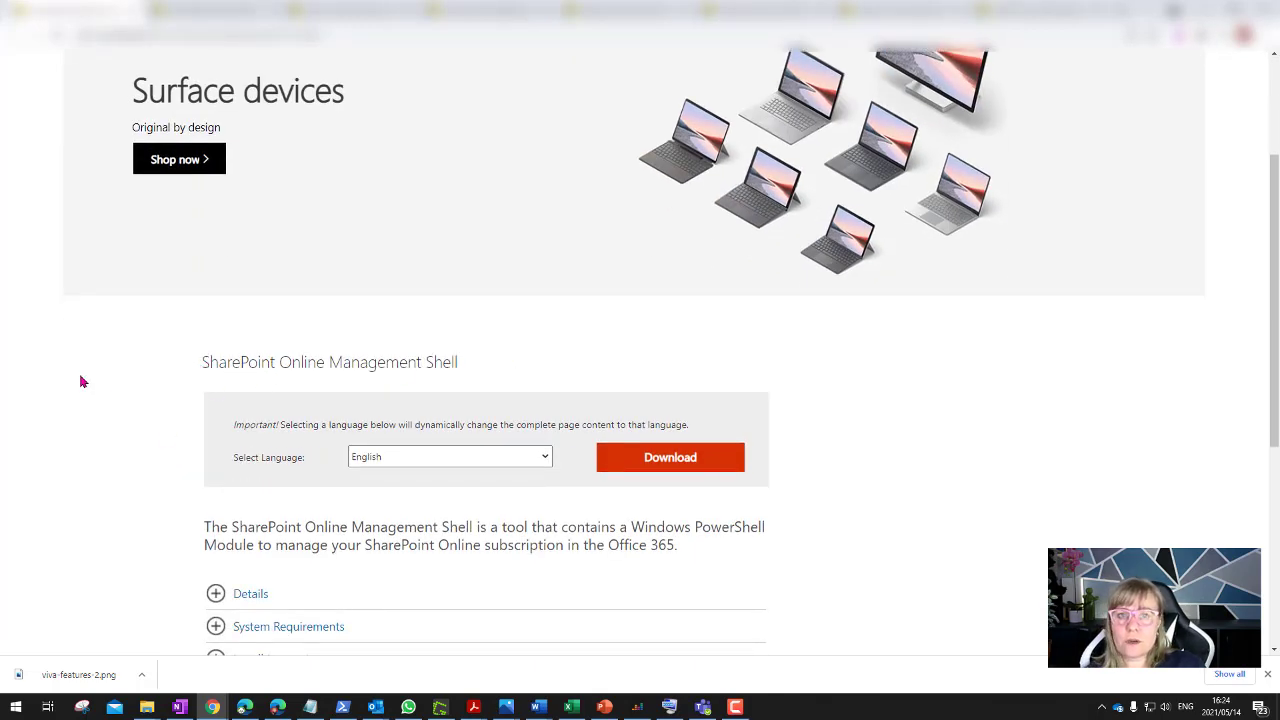
scroll(81, 378, "down", 3)
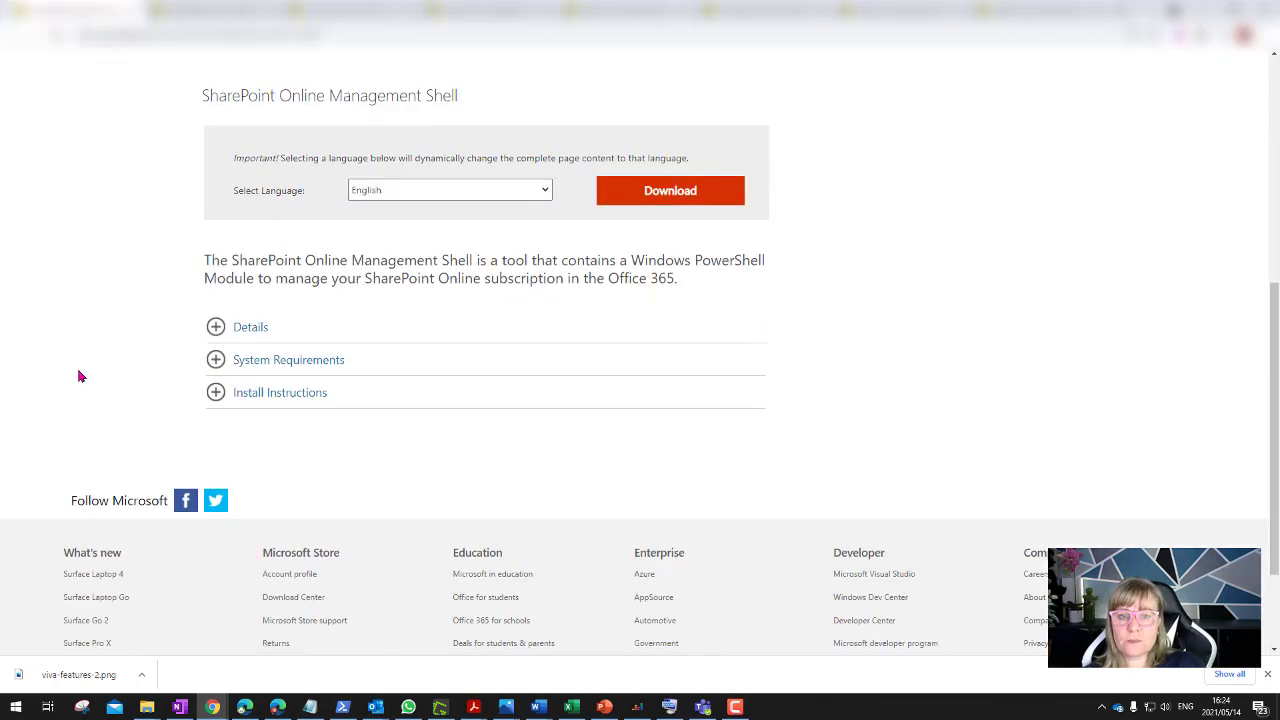
scroll(80, 376, "up", 4)
scroll(81, 376, "up", 1)
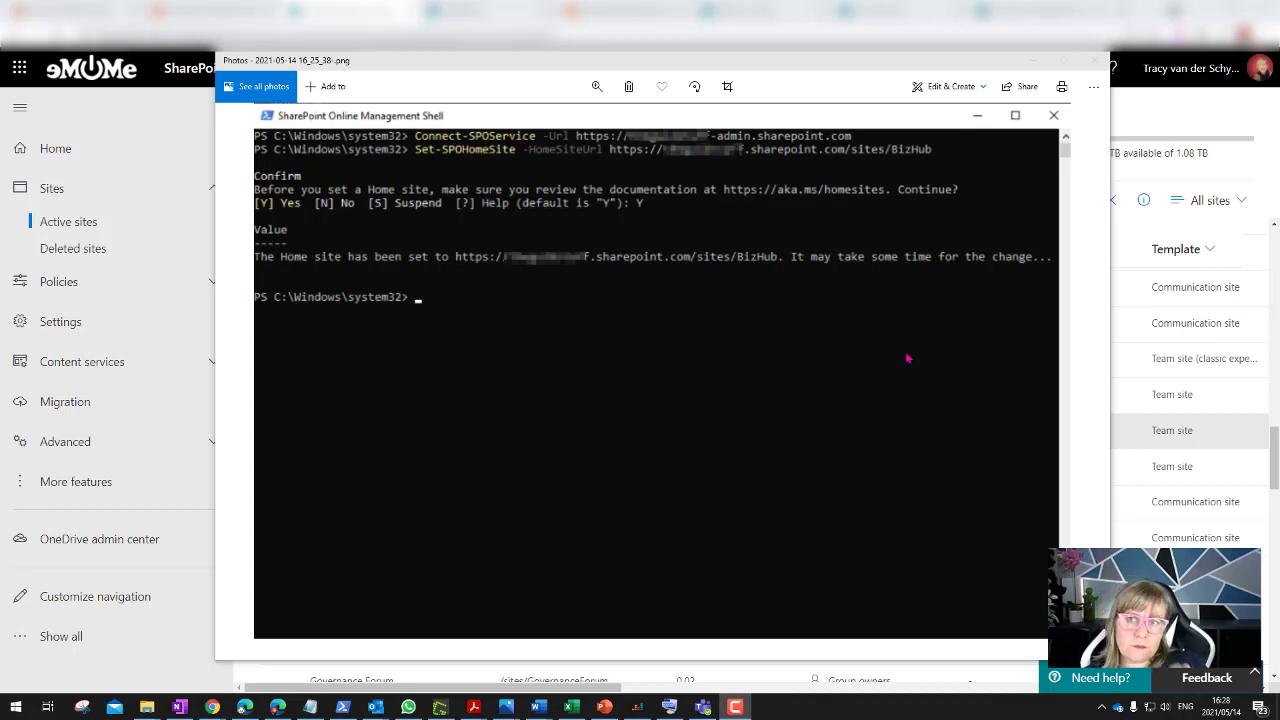
- Switch from the PowerShell screenshot to the Get started with SharePoint Online Management Shell docs
key("alt+Tab")
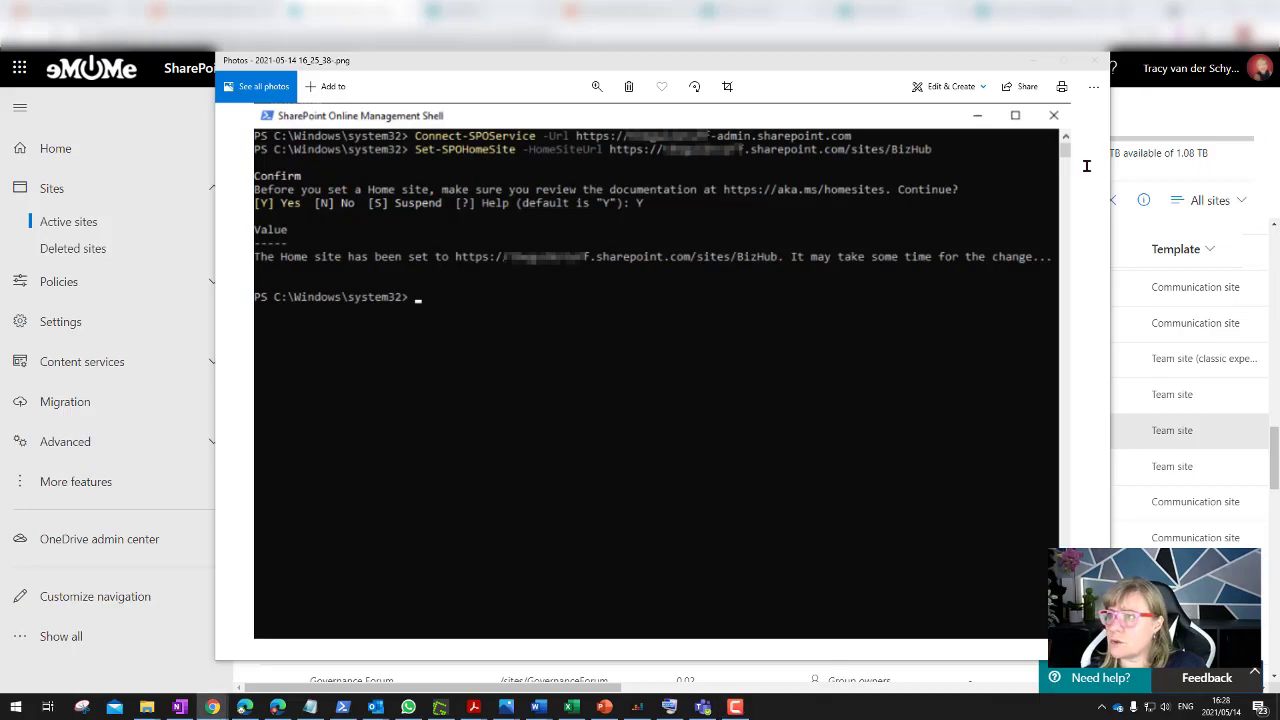
- Scroll through the Management Shell install section of the docs
scroll(391, 219, "up", 15)
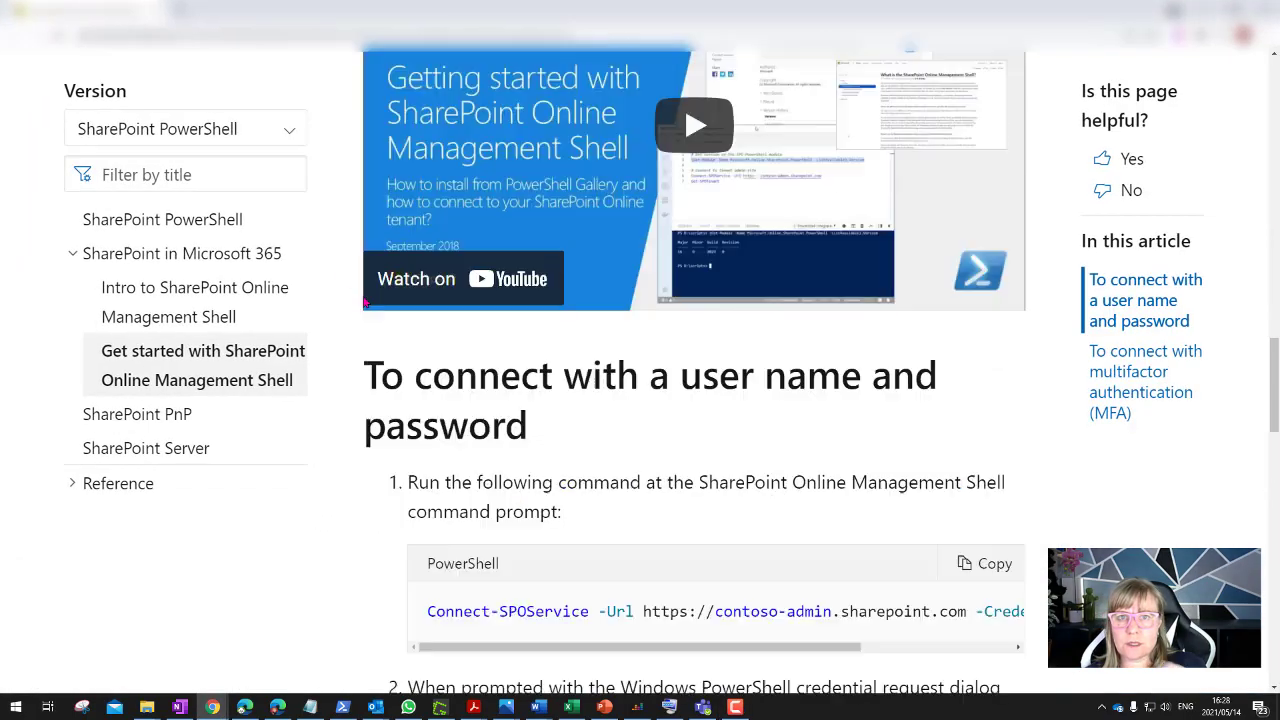
scroll(340, 325, "down", 2)
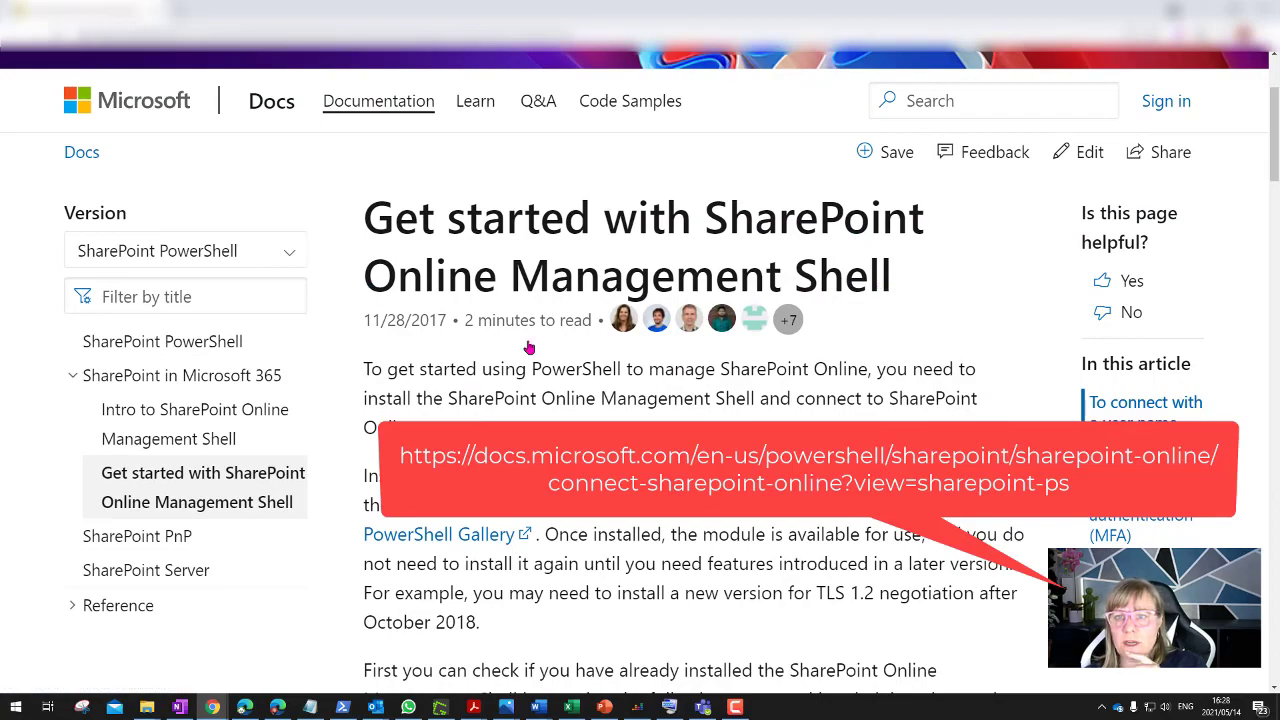
scroll(410, 400, "down", 12)
scroll(407, 367, "down", 12)
scroll(405, 367, "up", 6)
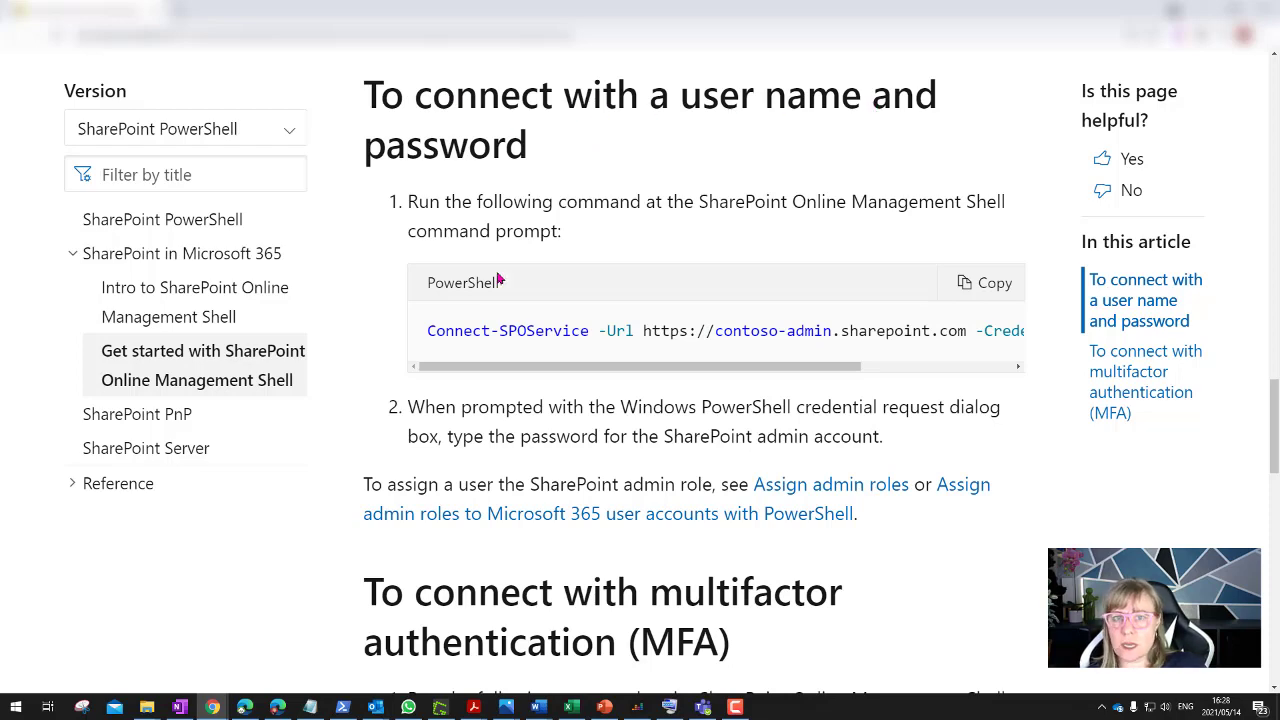
- Review the user name/password and MFA connection sections, then scroll back to the top
left_click_drag(670, 369, 470, 367)
scroll(416, 373, "down", 1)
scroll(416, 373, "down", 3)
scroll(451, 349, "down", 1)
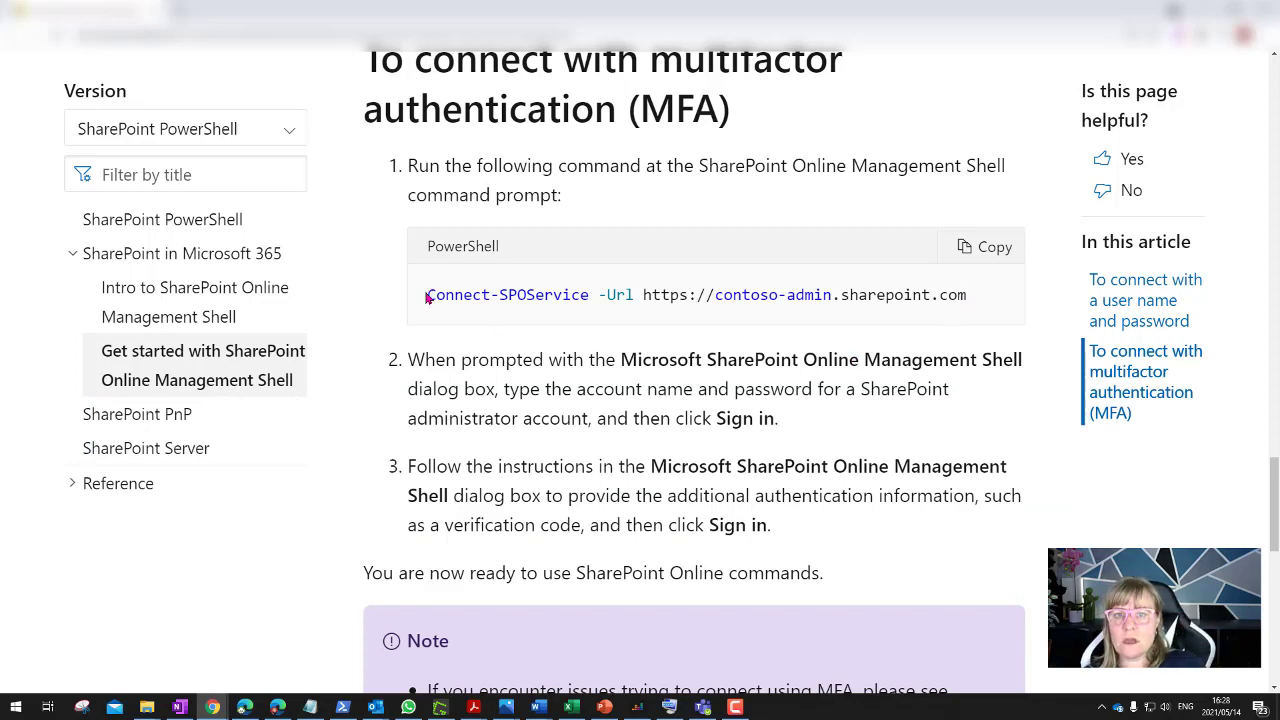
scroll(480, 383, "up", 4)
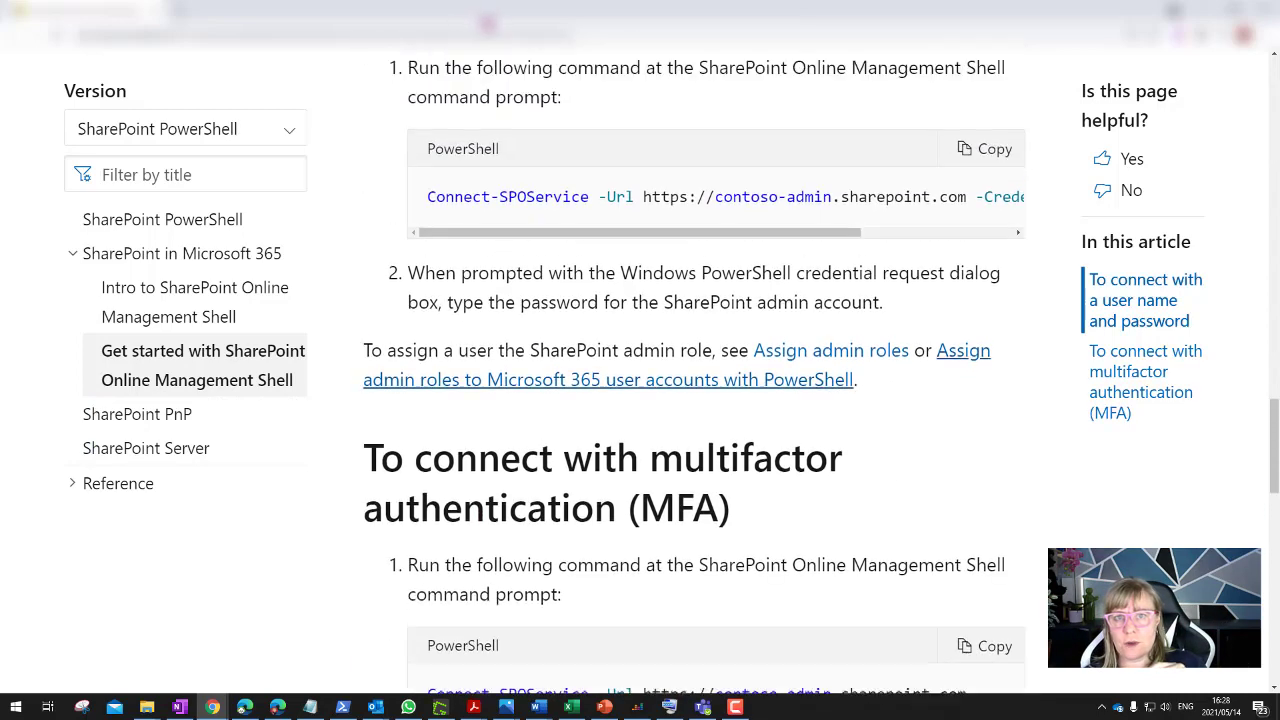
scroll(400, 269, "up", 1)
scroll(371, 309, "up", 10)
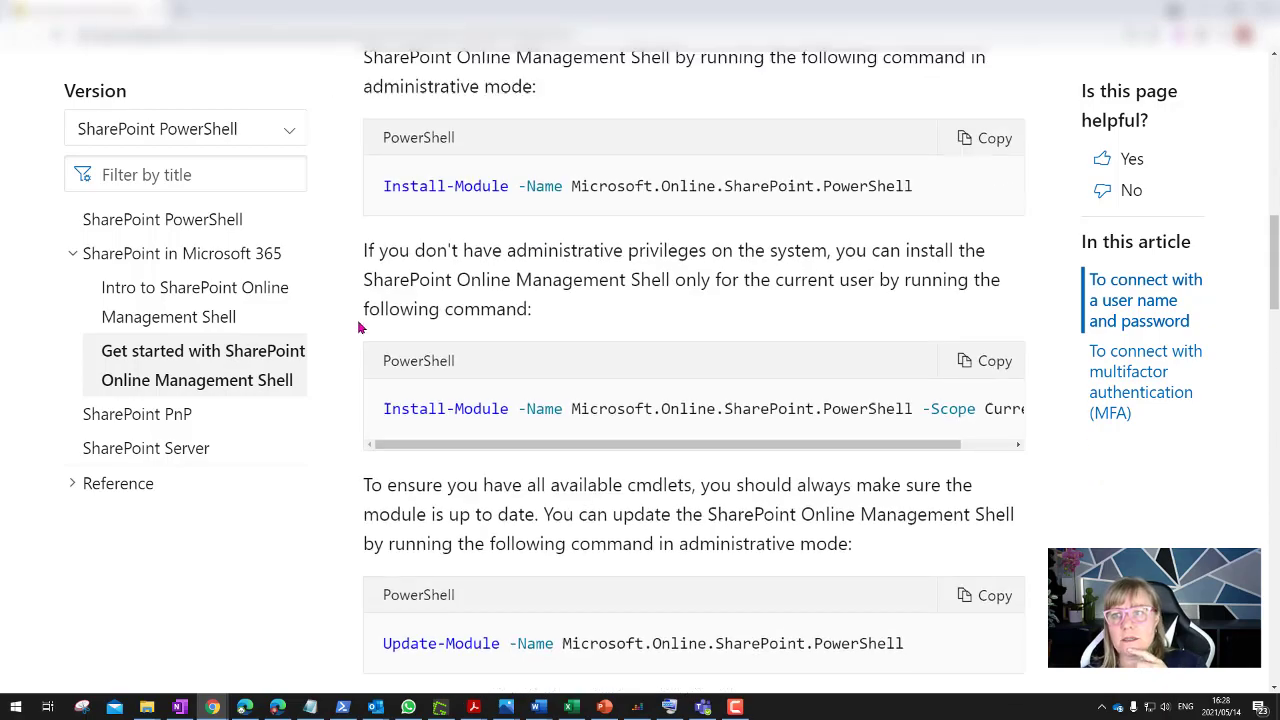
scroll(360, 330, "up", 10)
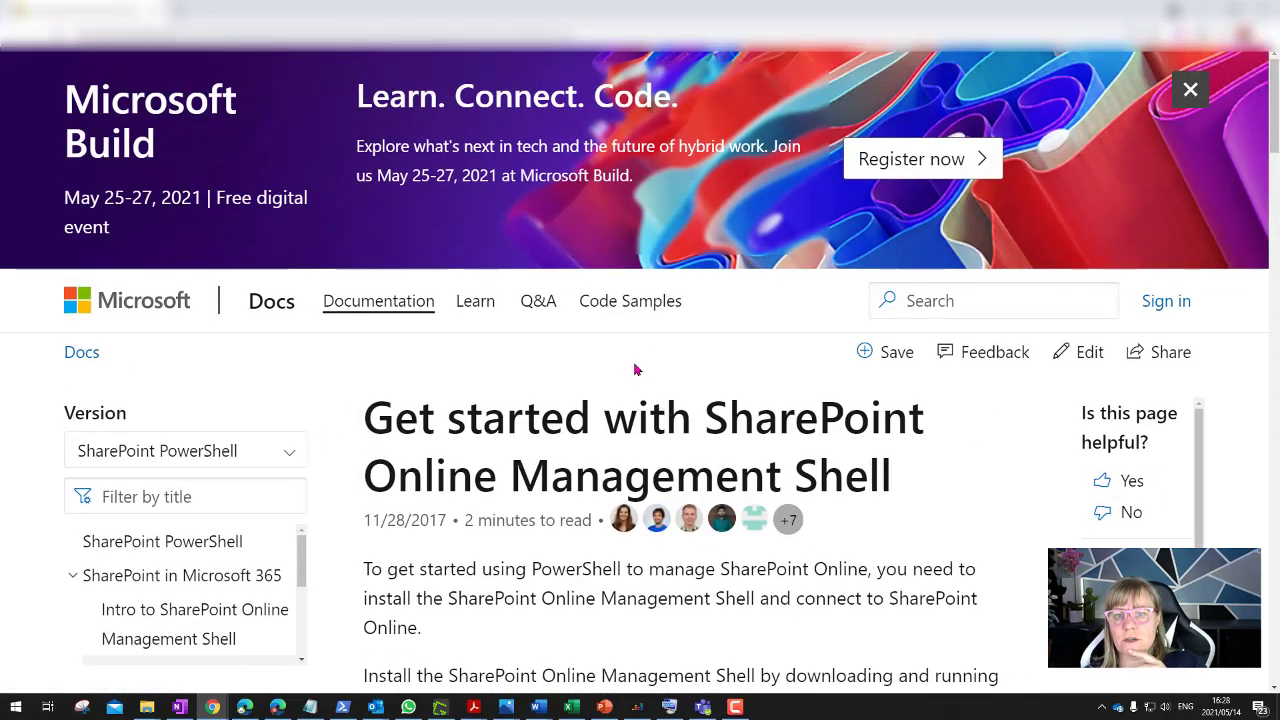
left_click(1203, 12)
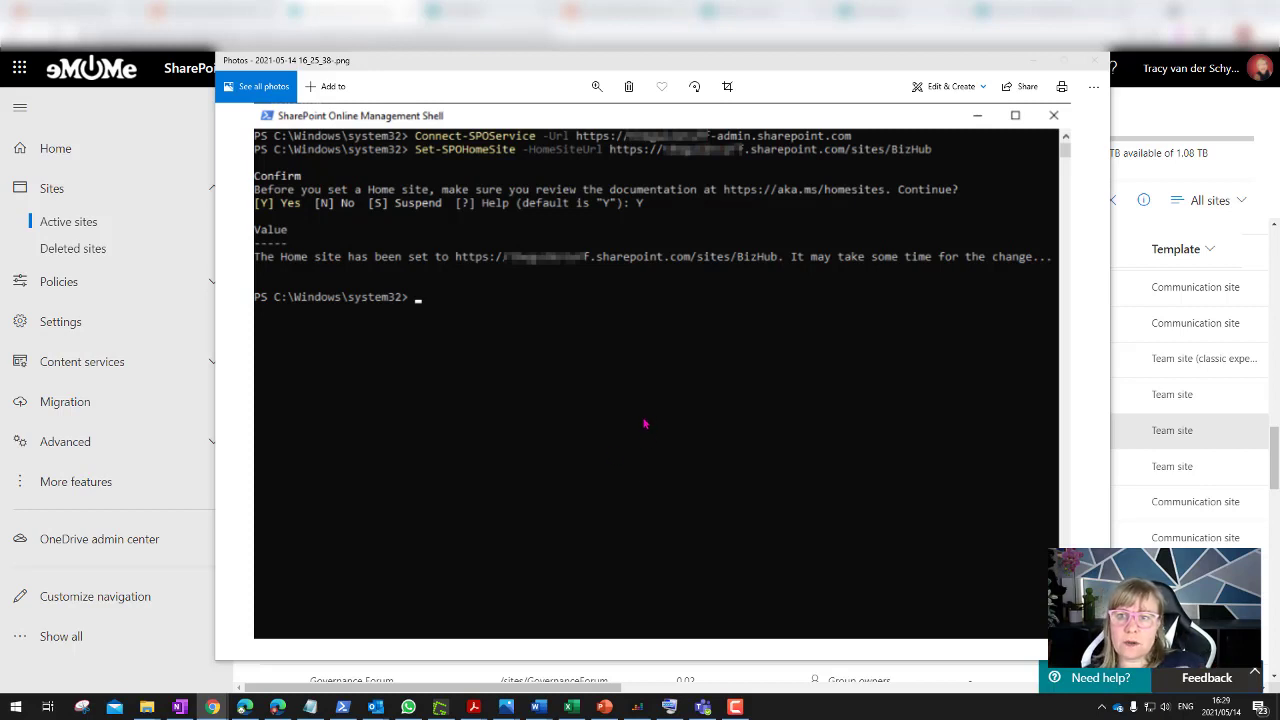
- Return to the Management Shell docs and select the Connect-SPOService command text
key("alt+Tab")
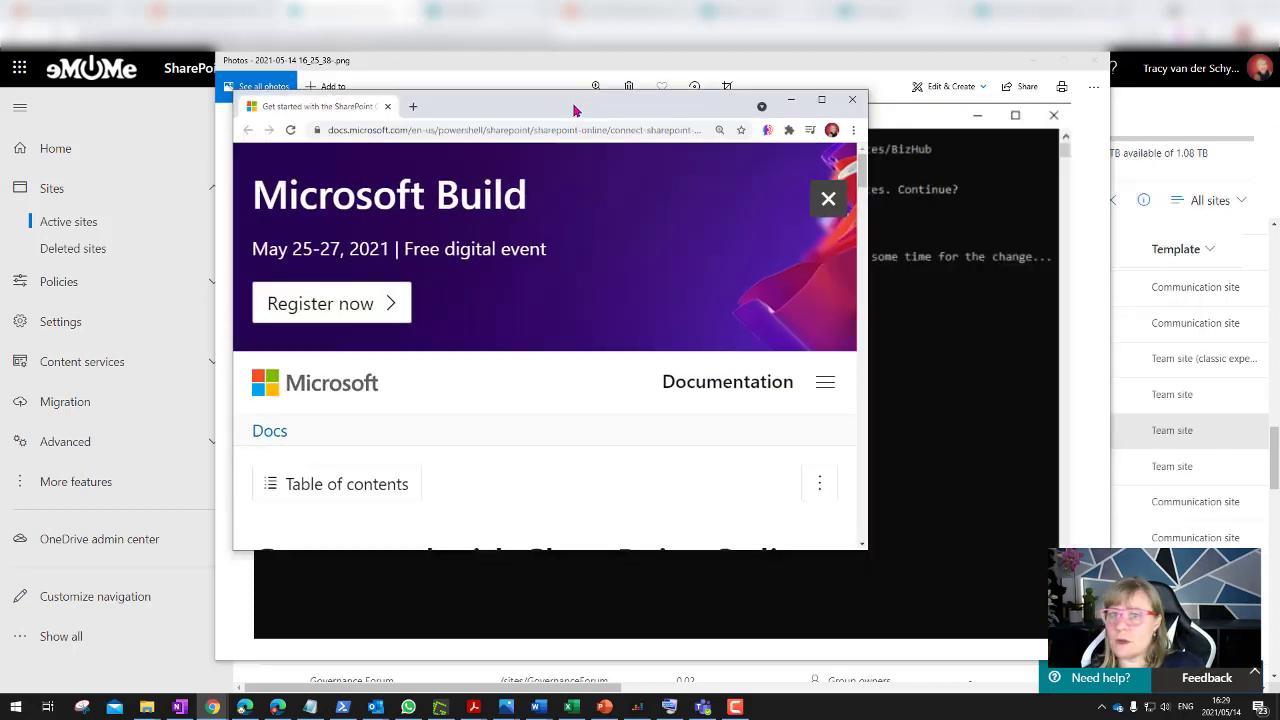
scroll(549, 363, "down", 10)
scroll(447, 442, "down", 15)
scroll(447, 433, "down", 2)
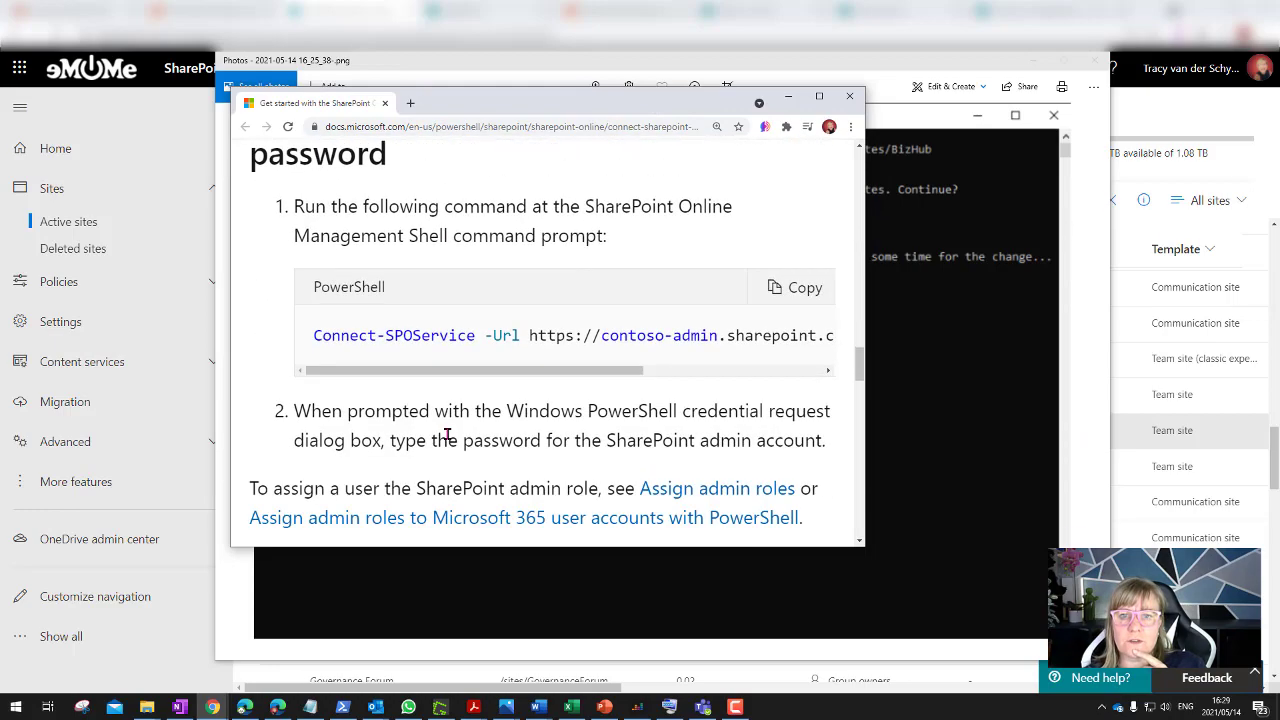
scroll(566, 189, "up", 2)
scroll(515, 291, "down", 2)
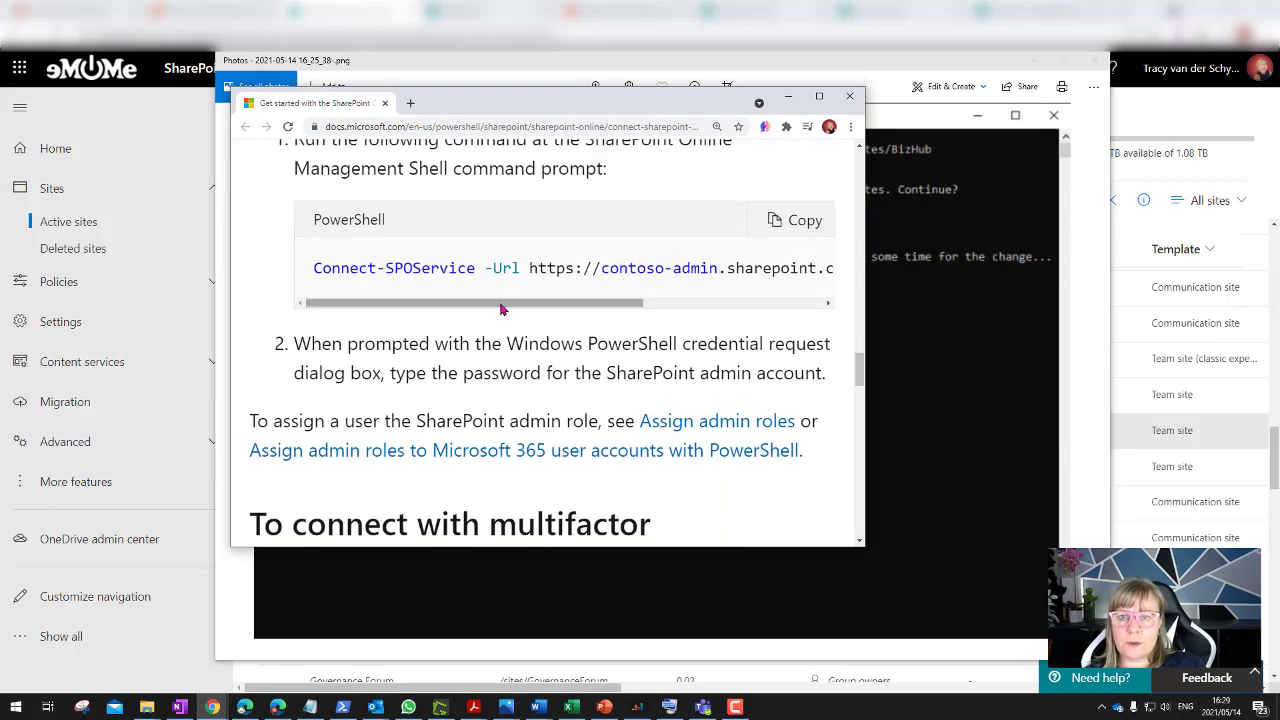
left_click_drag(500, 306, 449, 310)
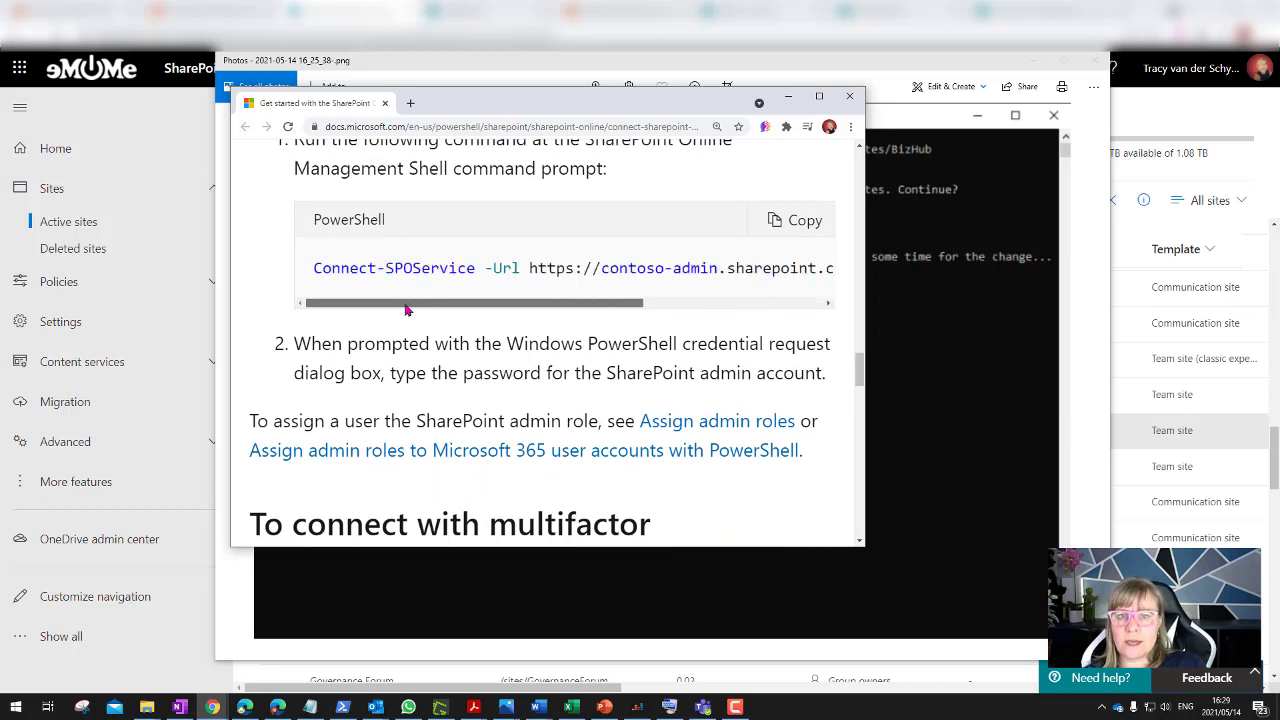
left_click_drag(313, 267, 1136, 265)
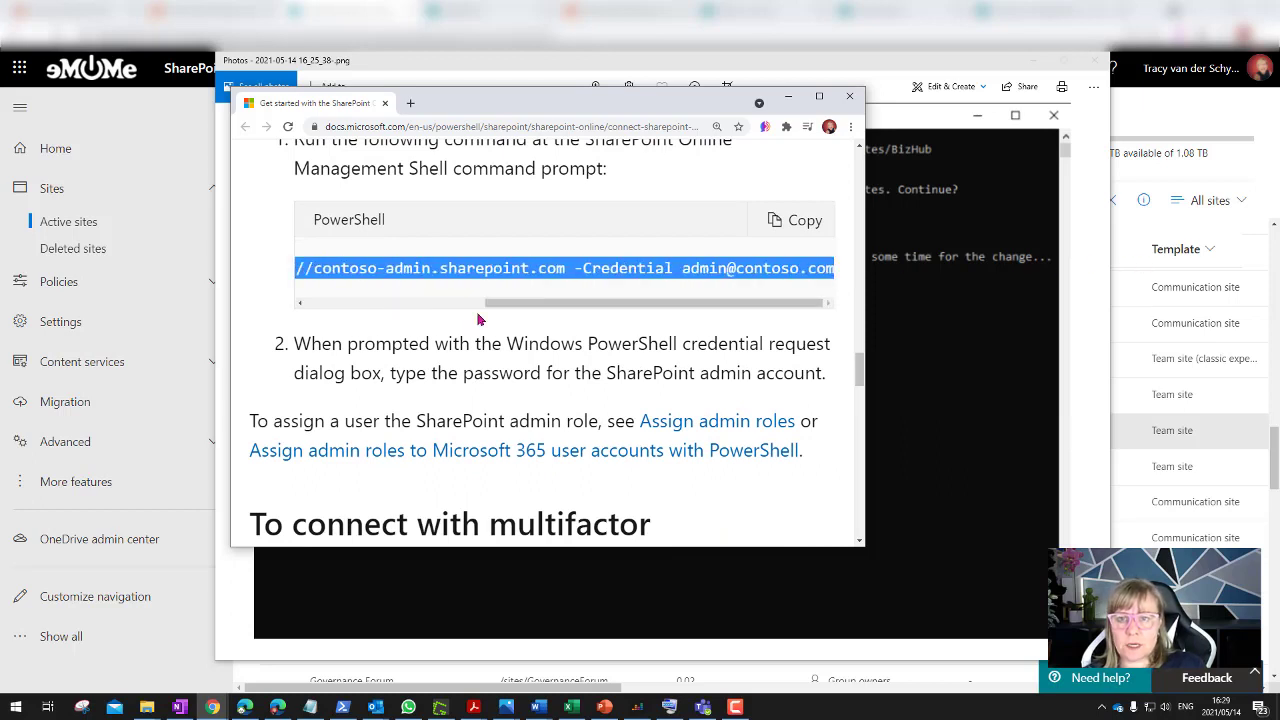
- Copy the MFA Connect-SPOService command and minimize the docs window
key("alt+Tab")
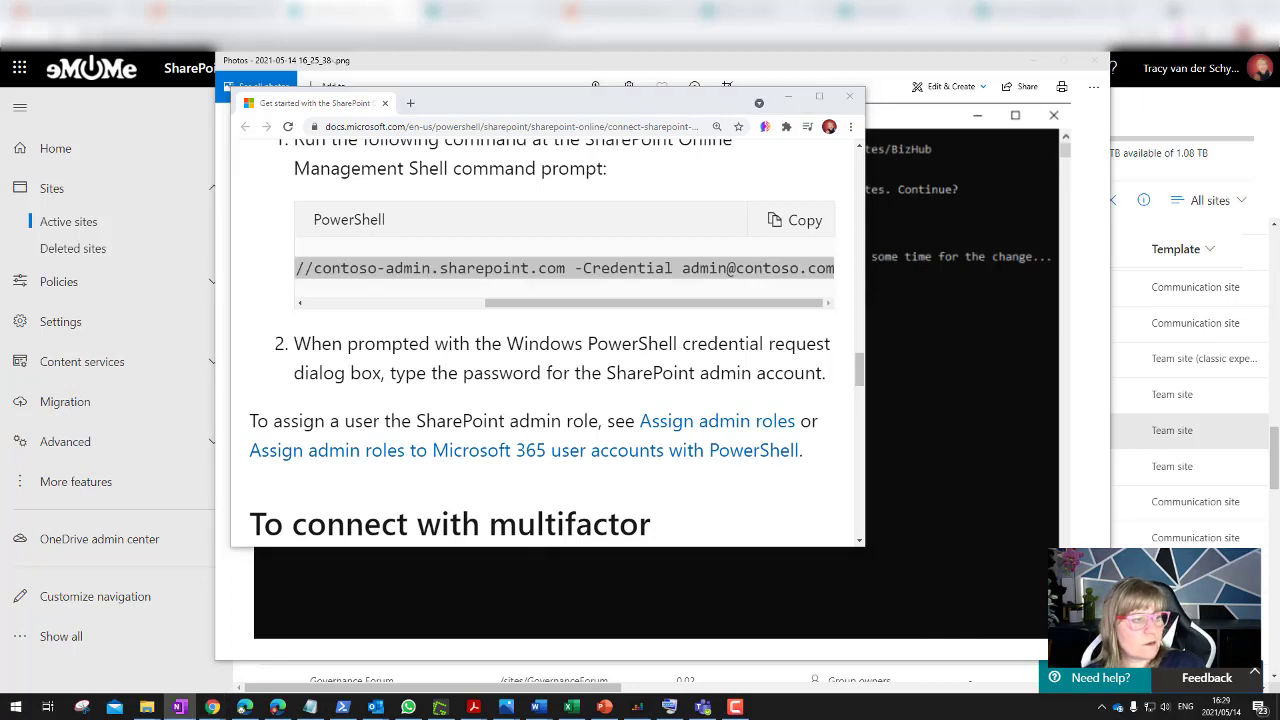
scroll(525, 425, "down", 4)
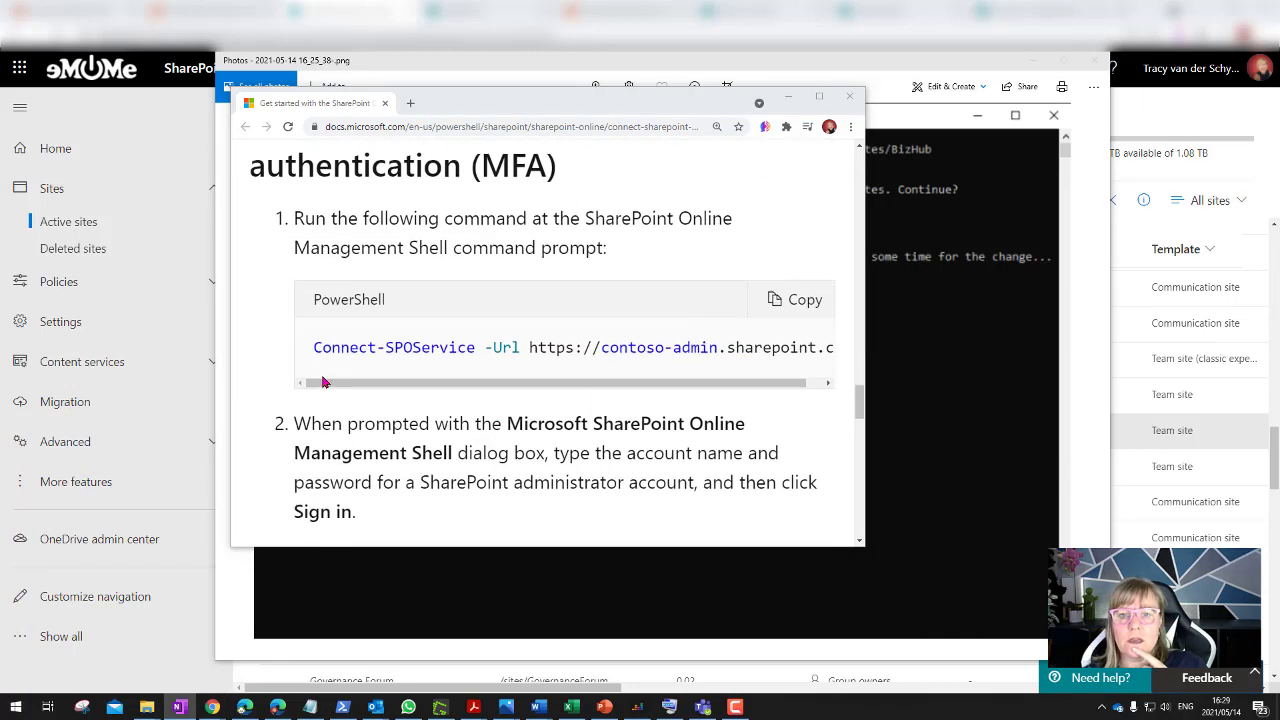
left_click(803, 300)
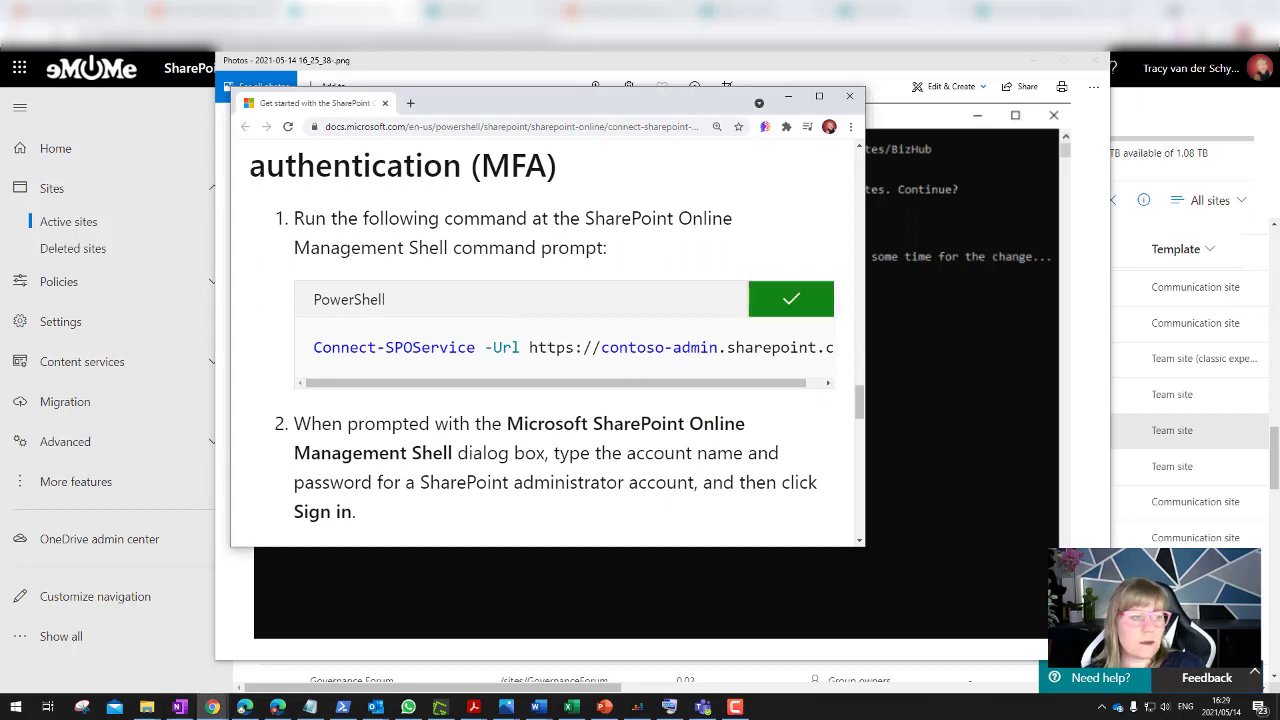
key("alt+Tab")
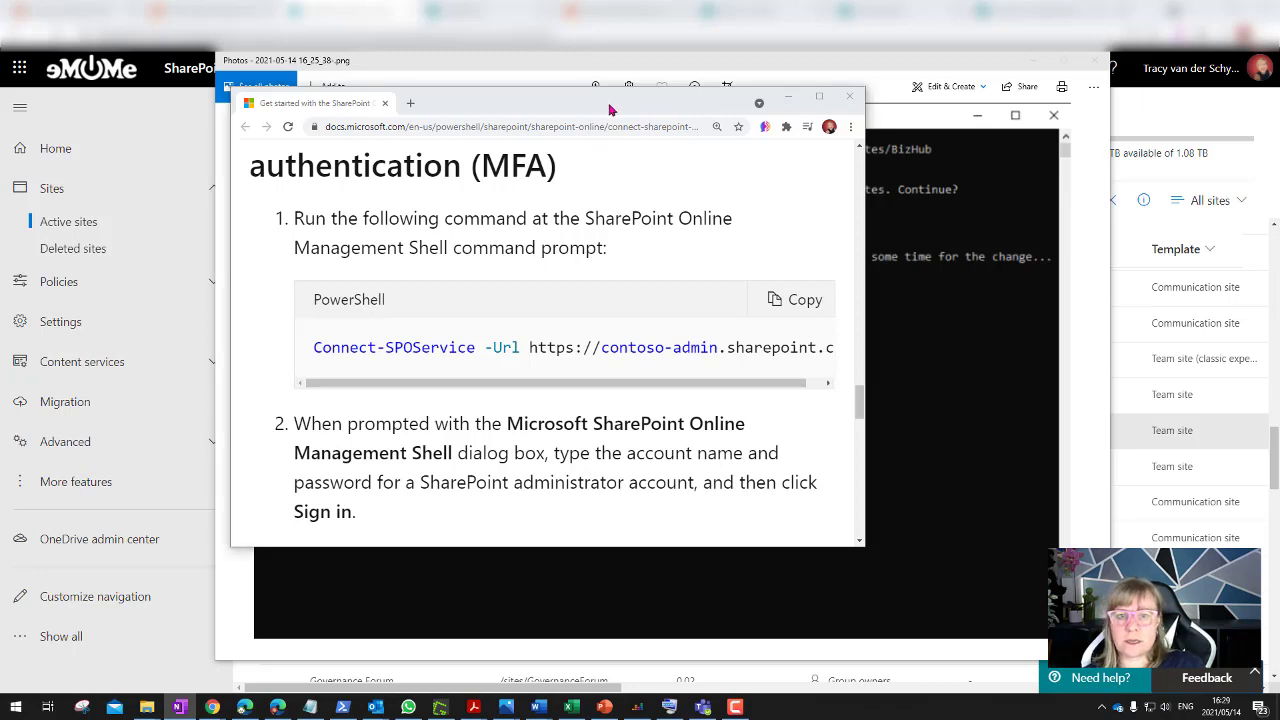
key("super+Down")
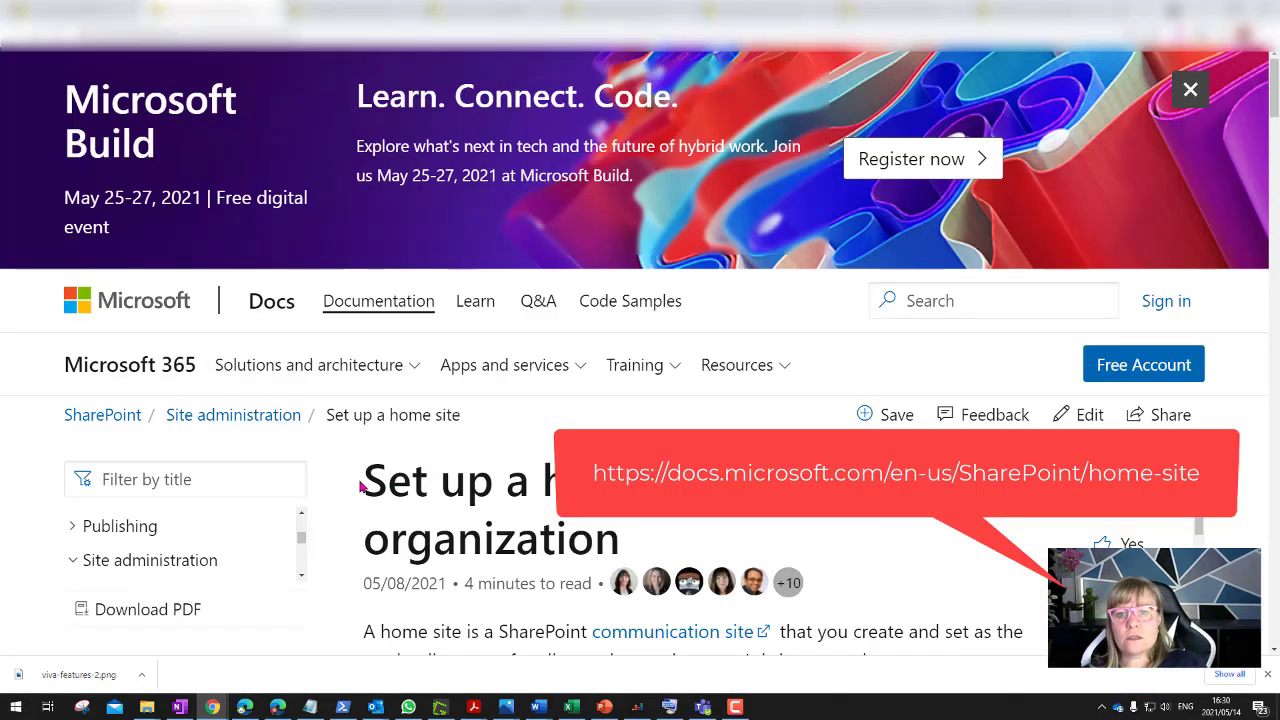
- Scroll to step 3, highlight 'Set-SPOHomeSite -HomeSiteUrl <siteUrl>', then return to the Photos screenshot
scroll(352, 470, "down", 4)
scroll(352, 470, "down", 7)
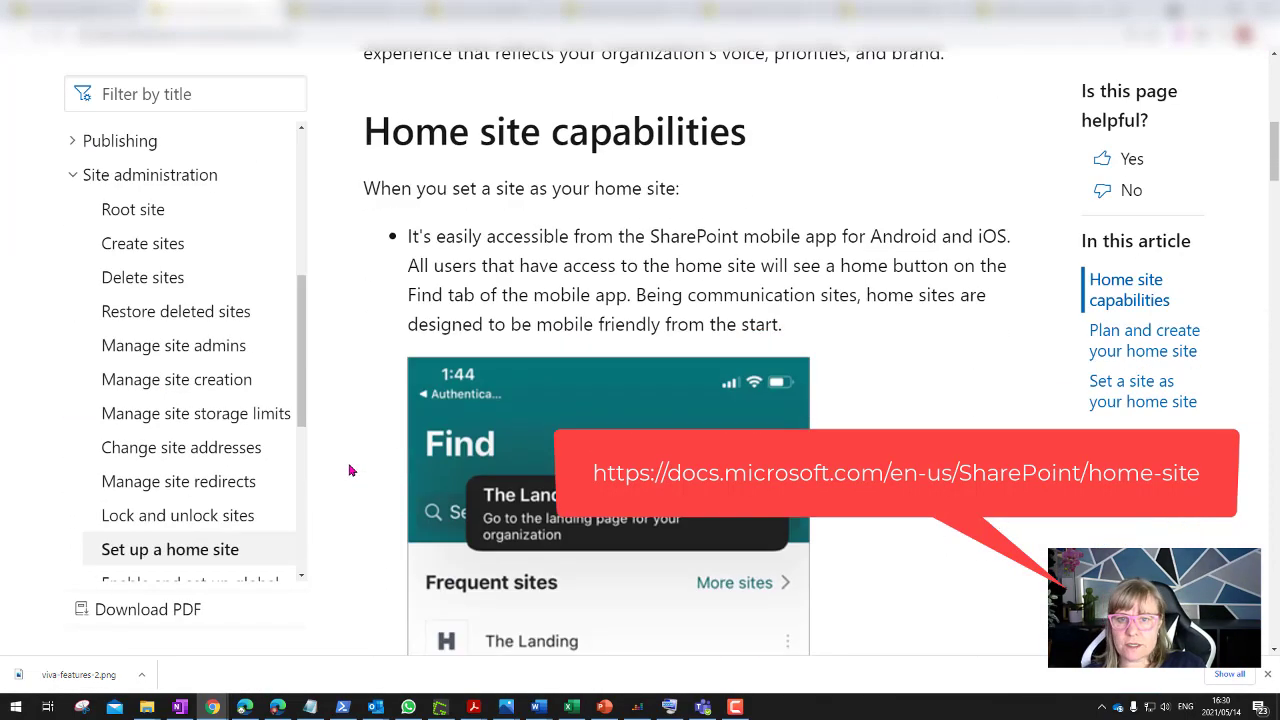
scroll(350, 470, "down", 8)
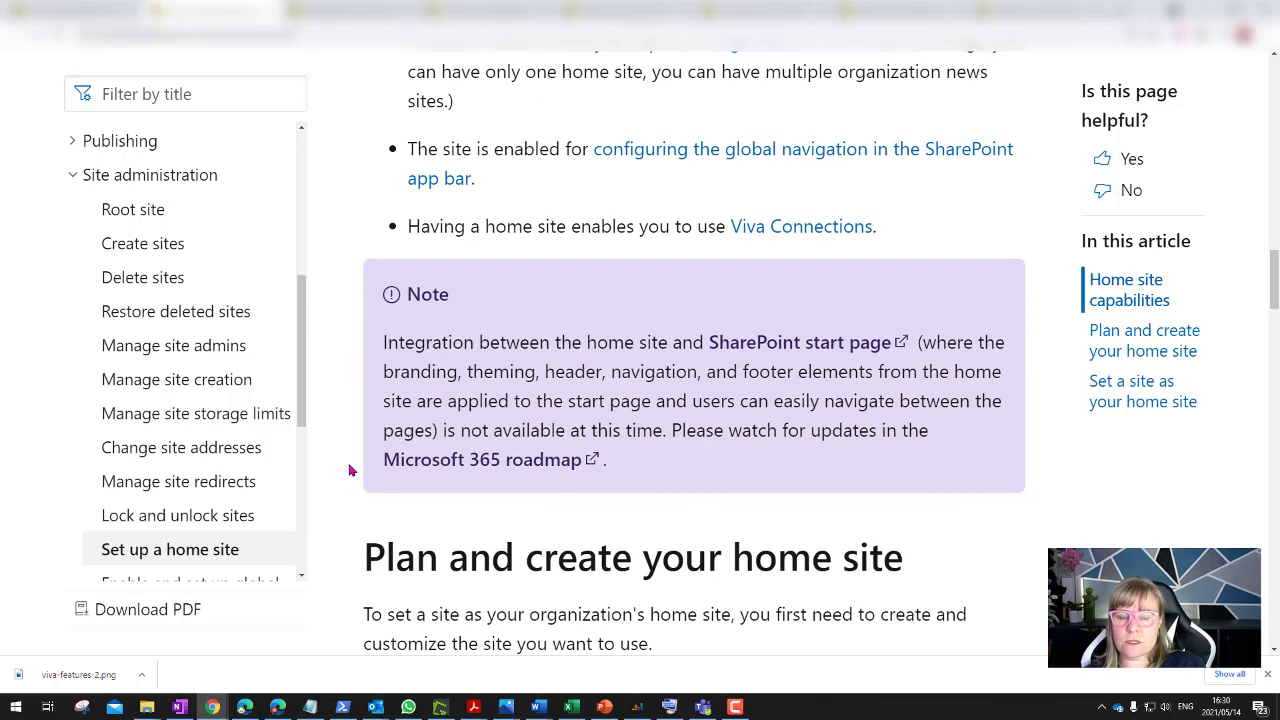
scroll(350, 470, "down", 9)
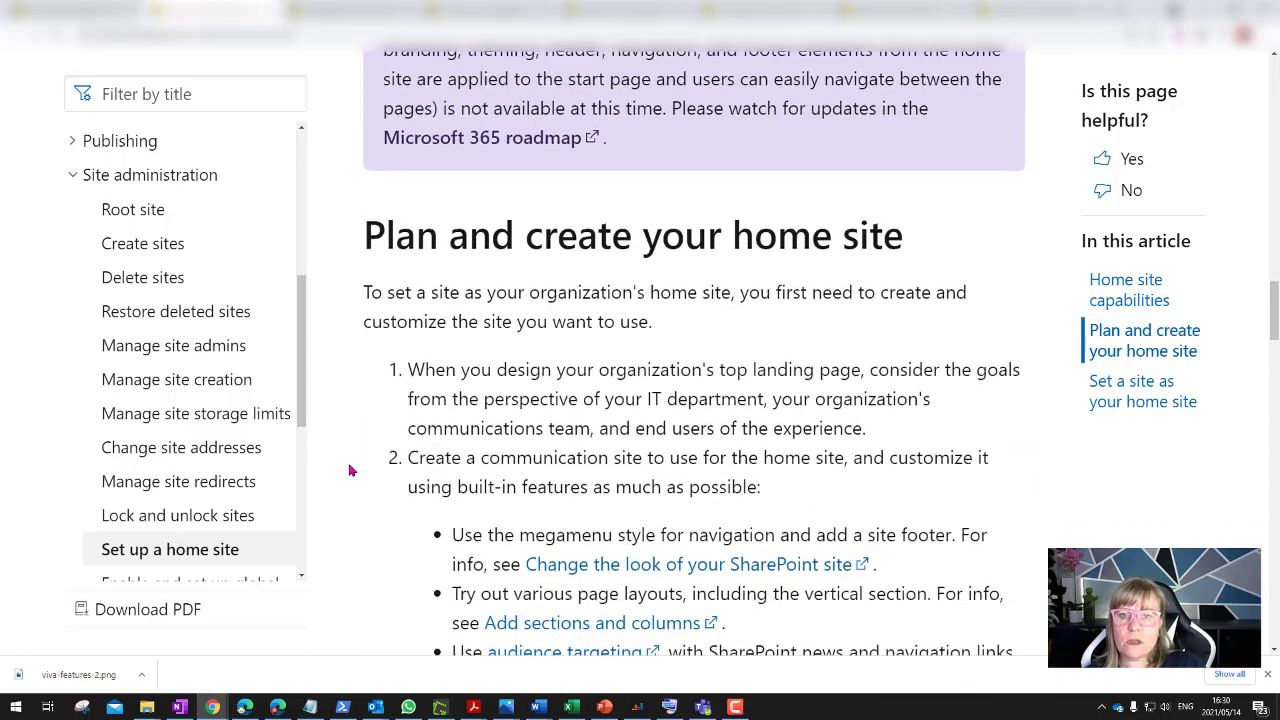
scroll(350, 470, "down", 9)
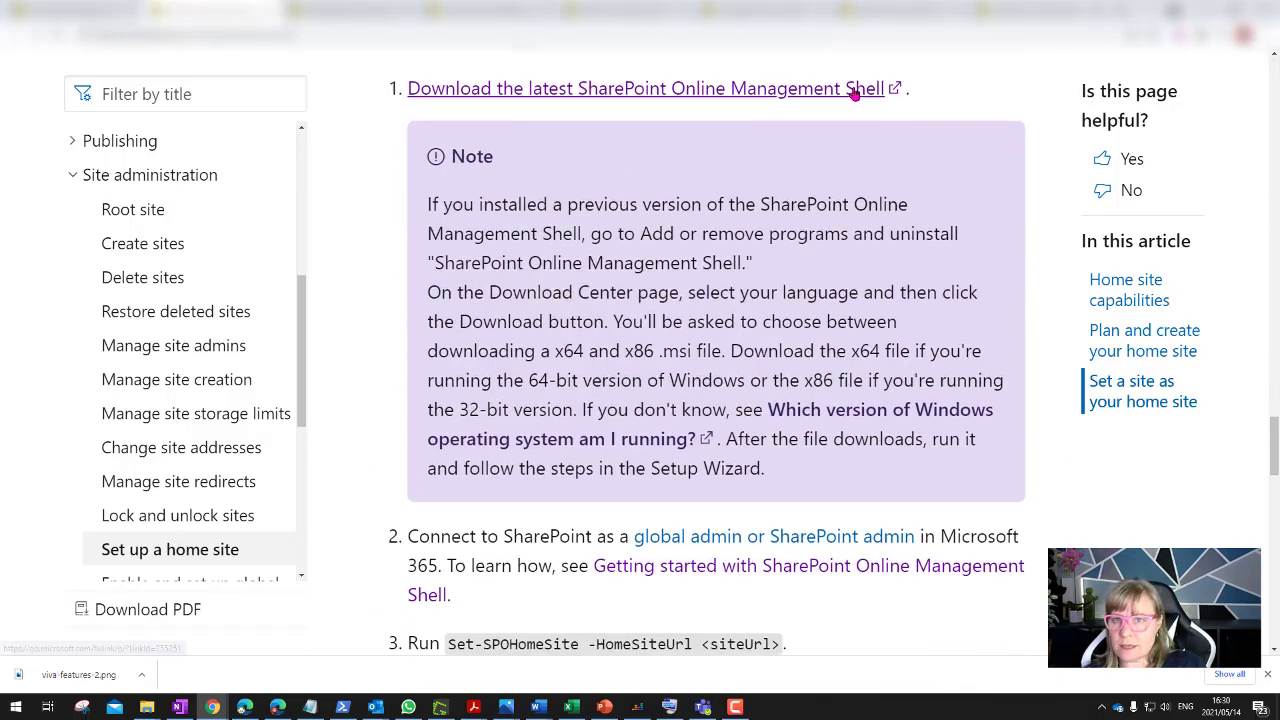
scroll(400, 395, "down", 3)
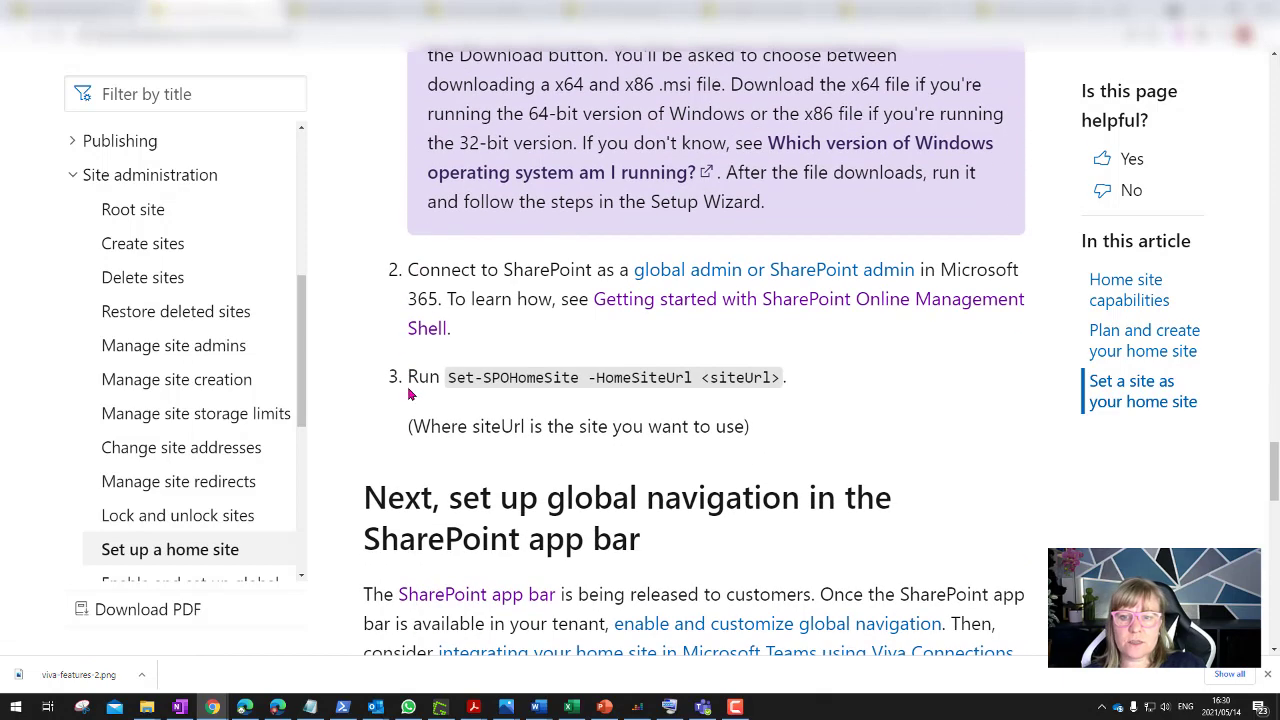
left_click_drag(447, 378, 777, 376)
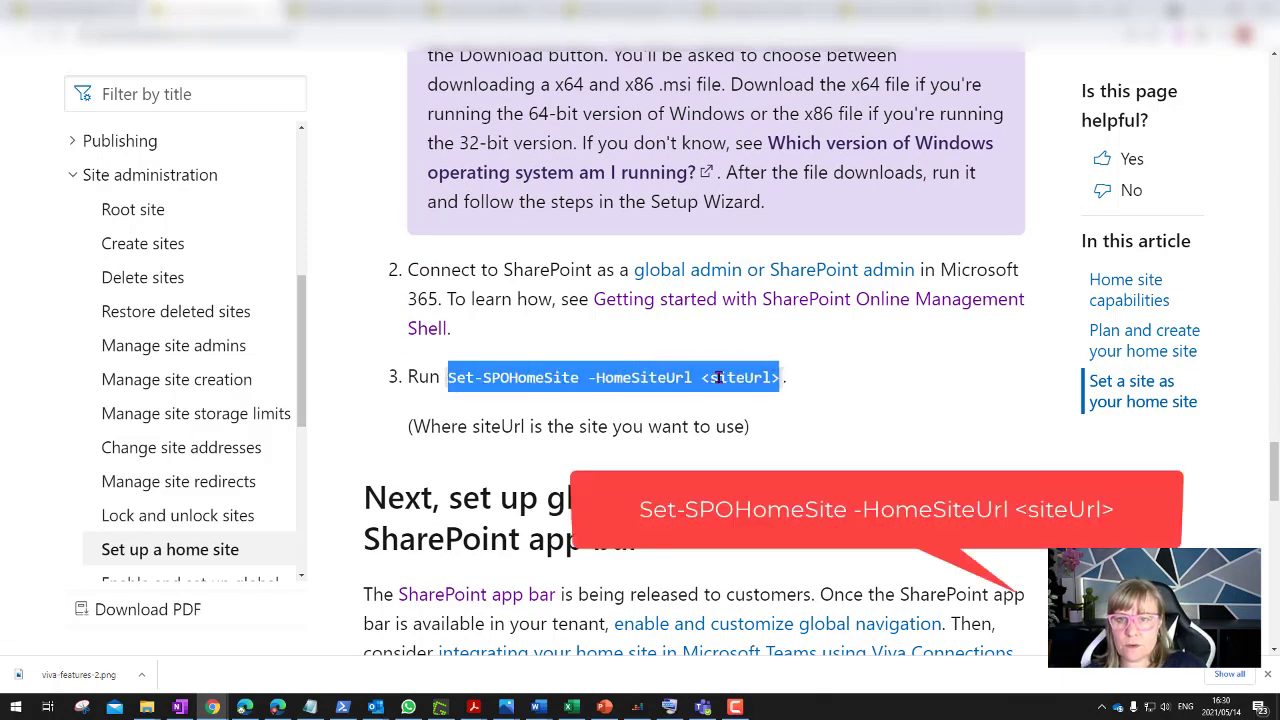
key("alt+Tab")
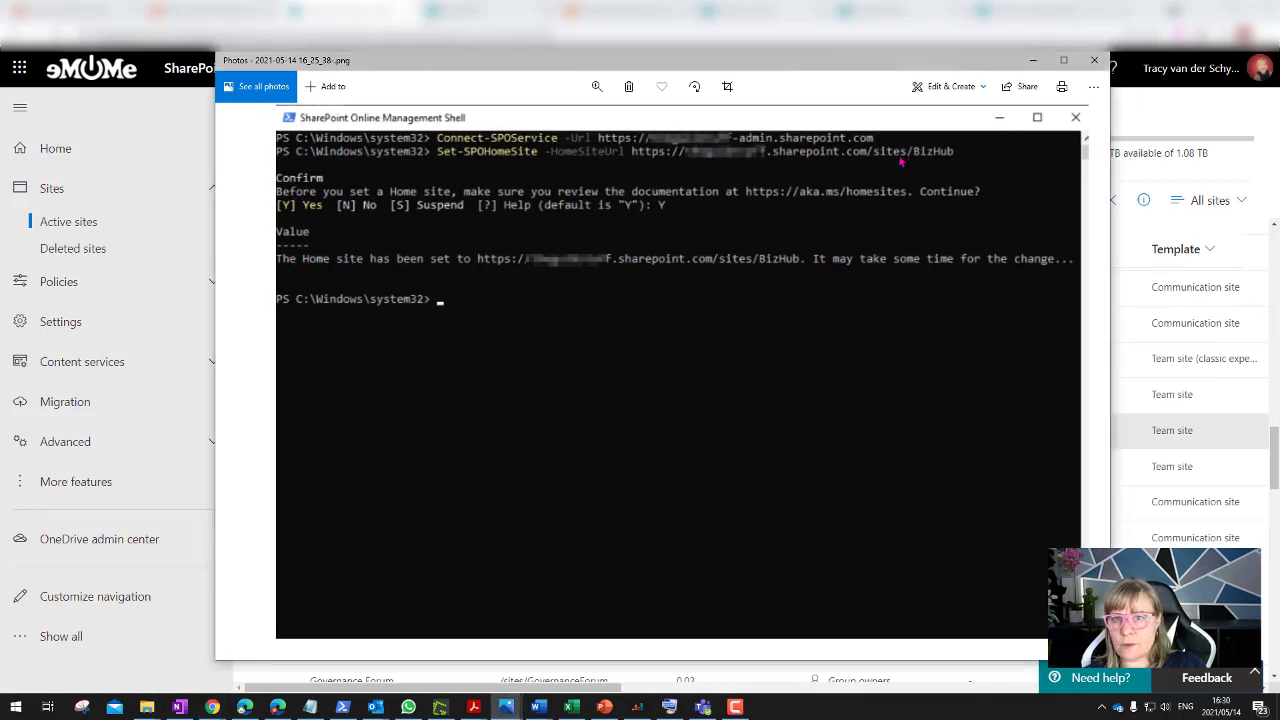
- Hide the Photos screenshot, switch to the BizHub site tab, and open its Settings panel
left_click(1030, 62)
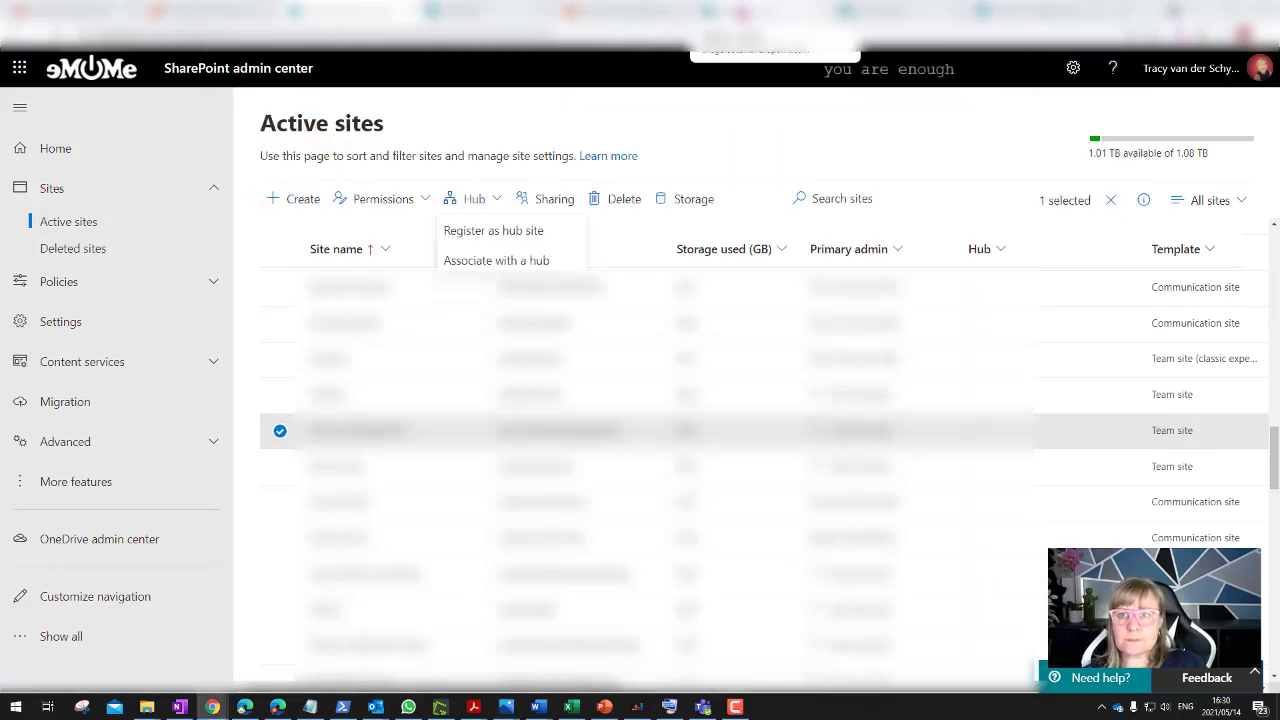
left_click(738, 14)
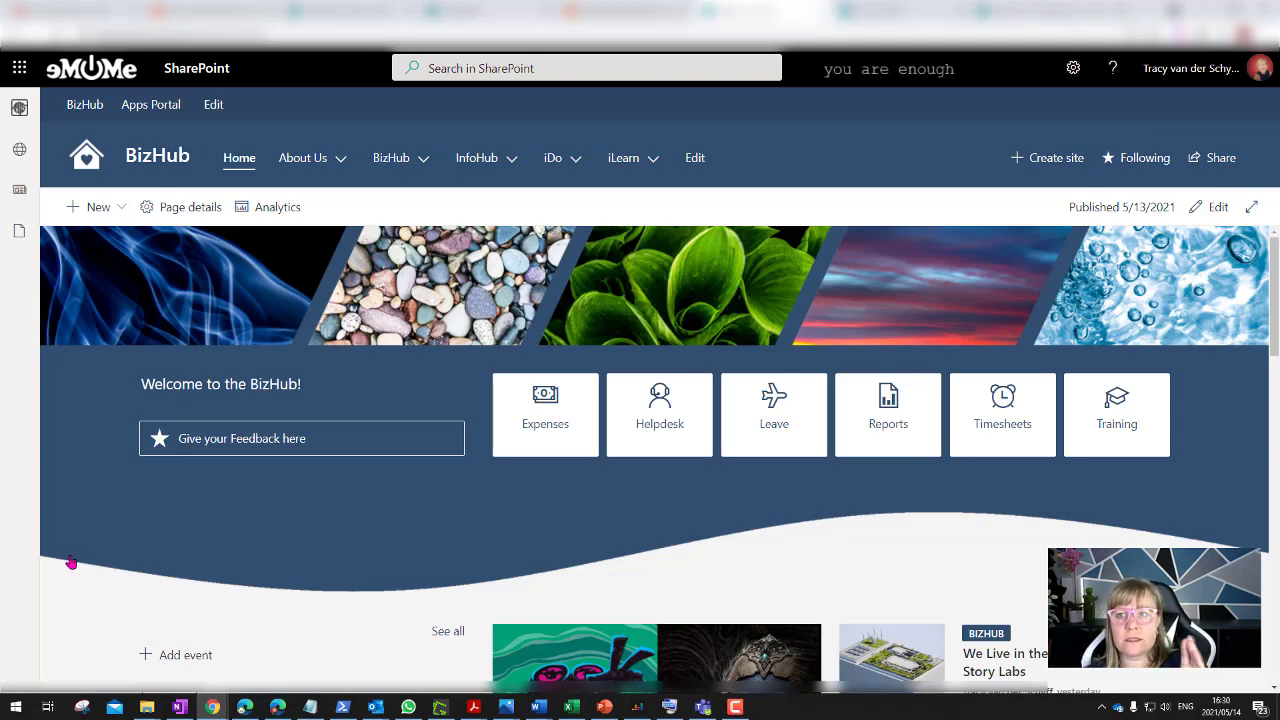
left_click(1073, 70)
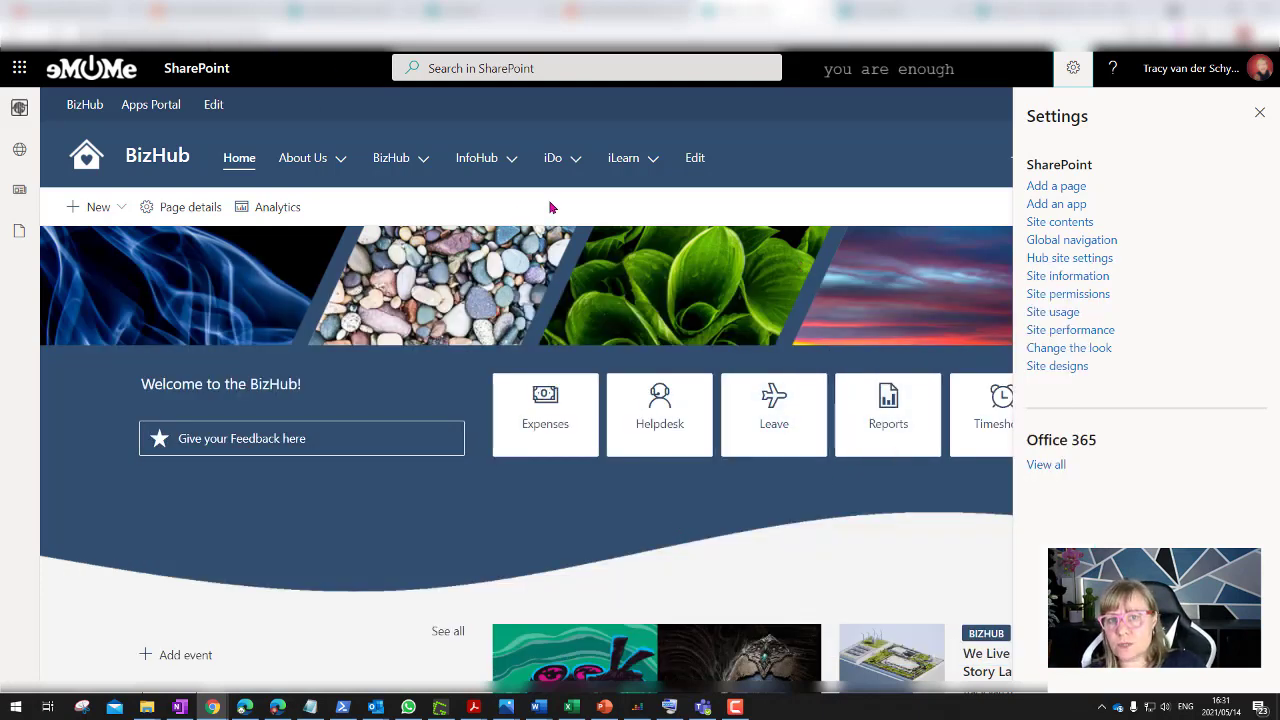
- Check Global navigation uses home site navigation as its source, then cancel and close Settings
left_click(1068, 242)
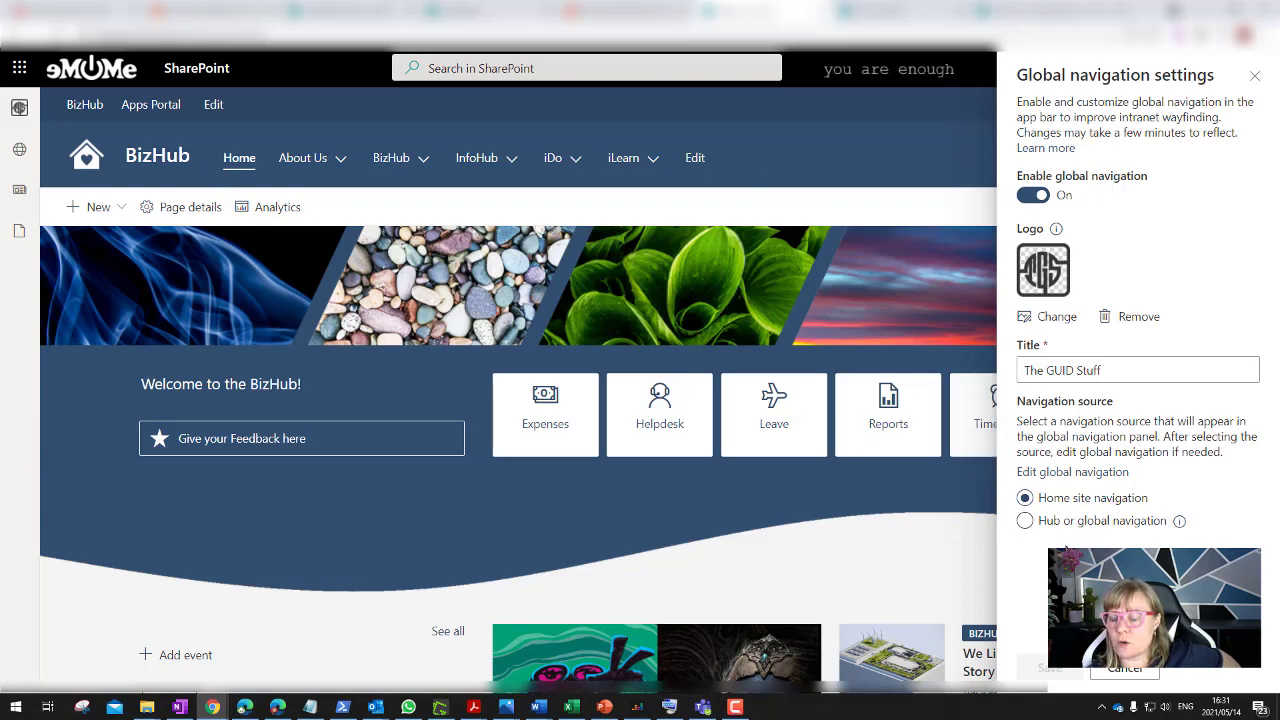
mouse_move(1179, 522)
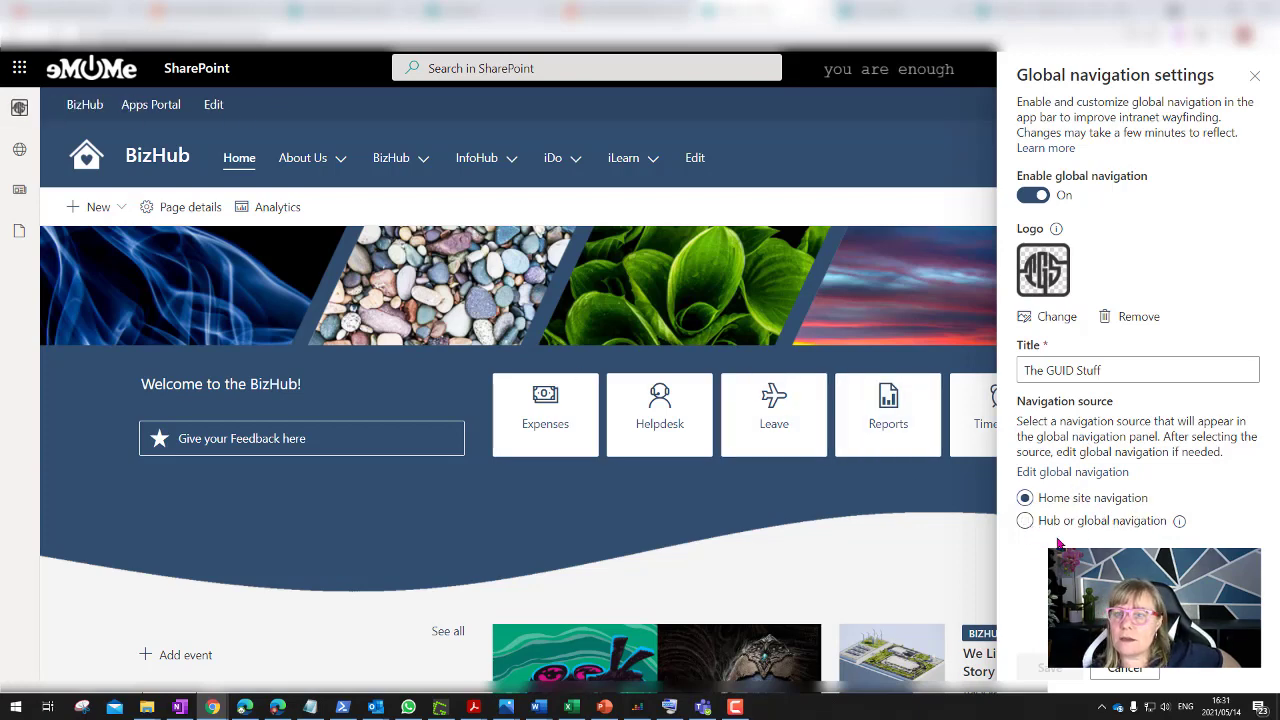
left_click(1122, 675)
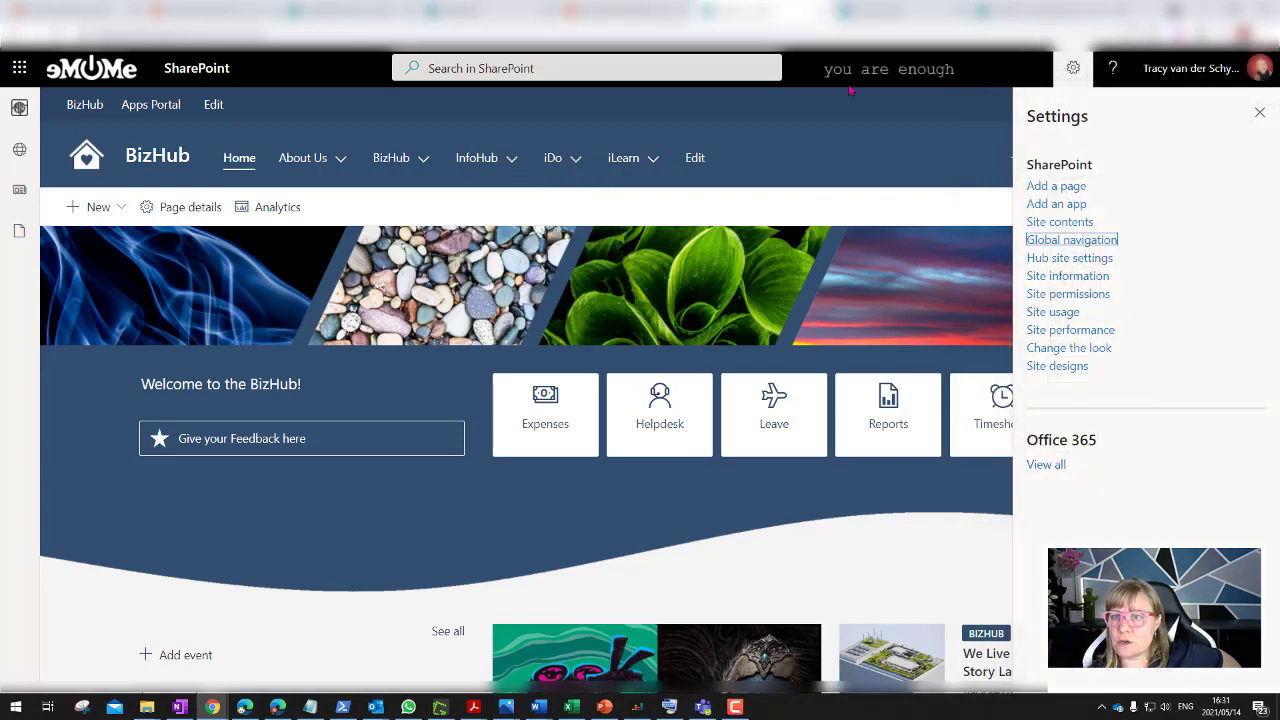
left_click(1250, 113)
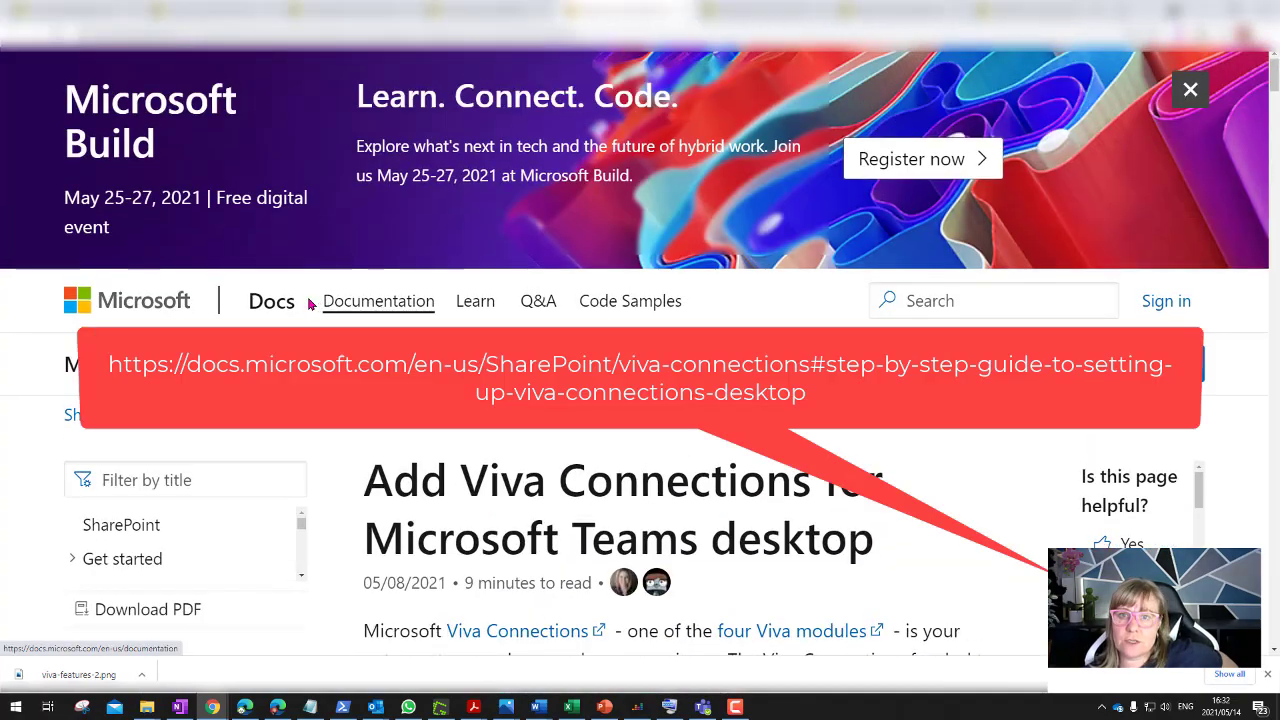
- Skim the Viva Connections desktop article, then move to the Download Center page and scroll down
scroll(640, 350, "up", 2)
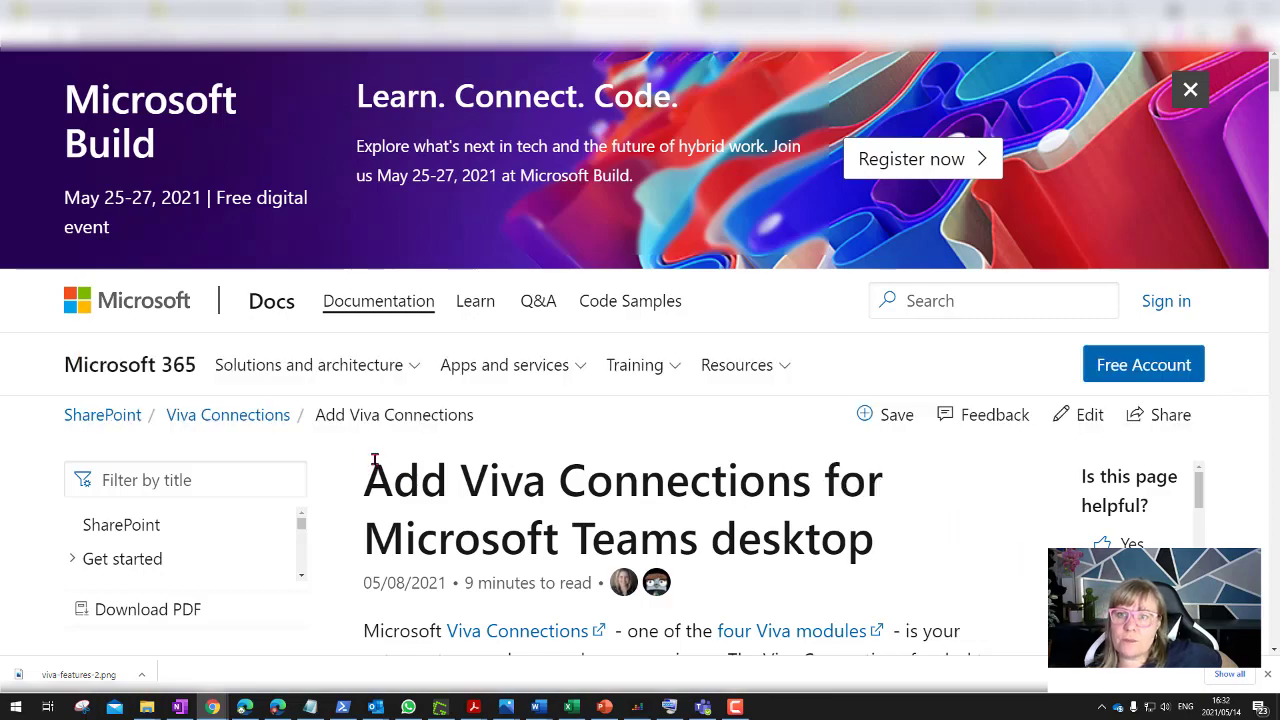
scroll(375, 459, "down", 3)
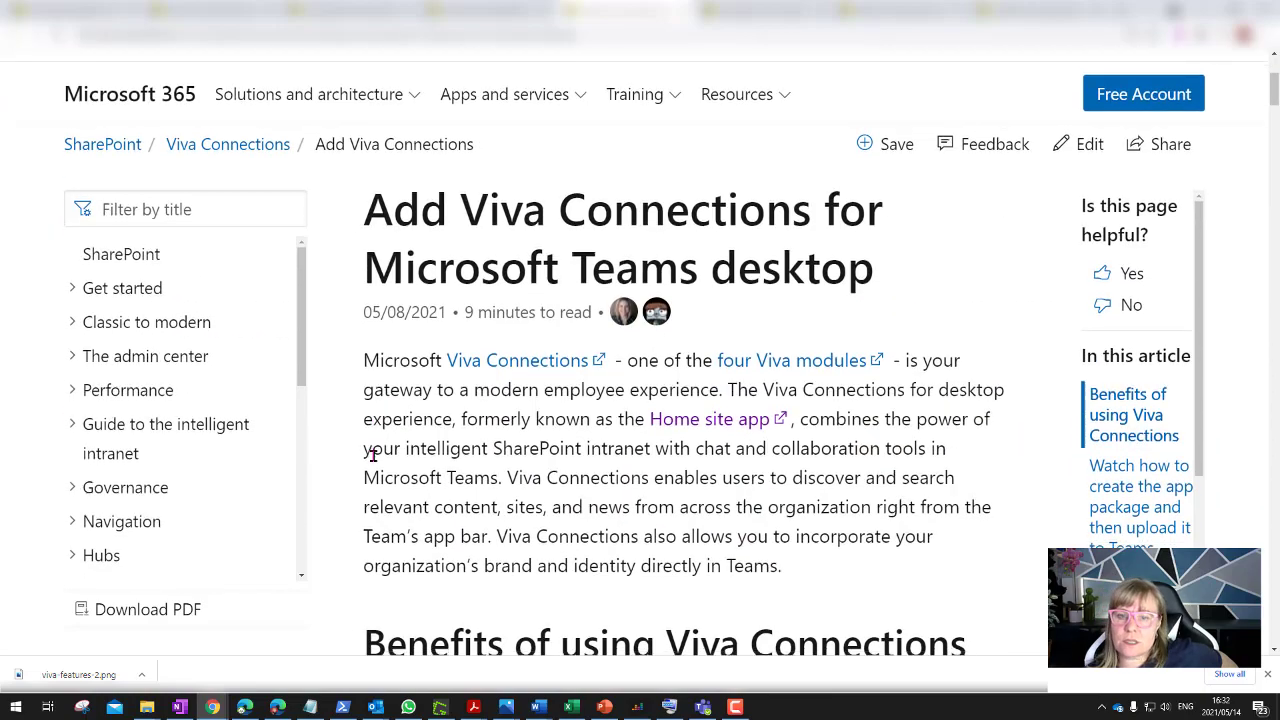
scroll(374, 457, "down", 10)
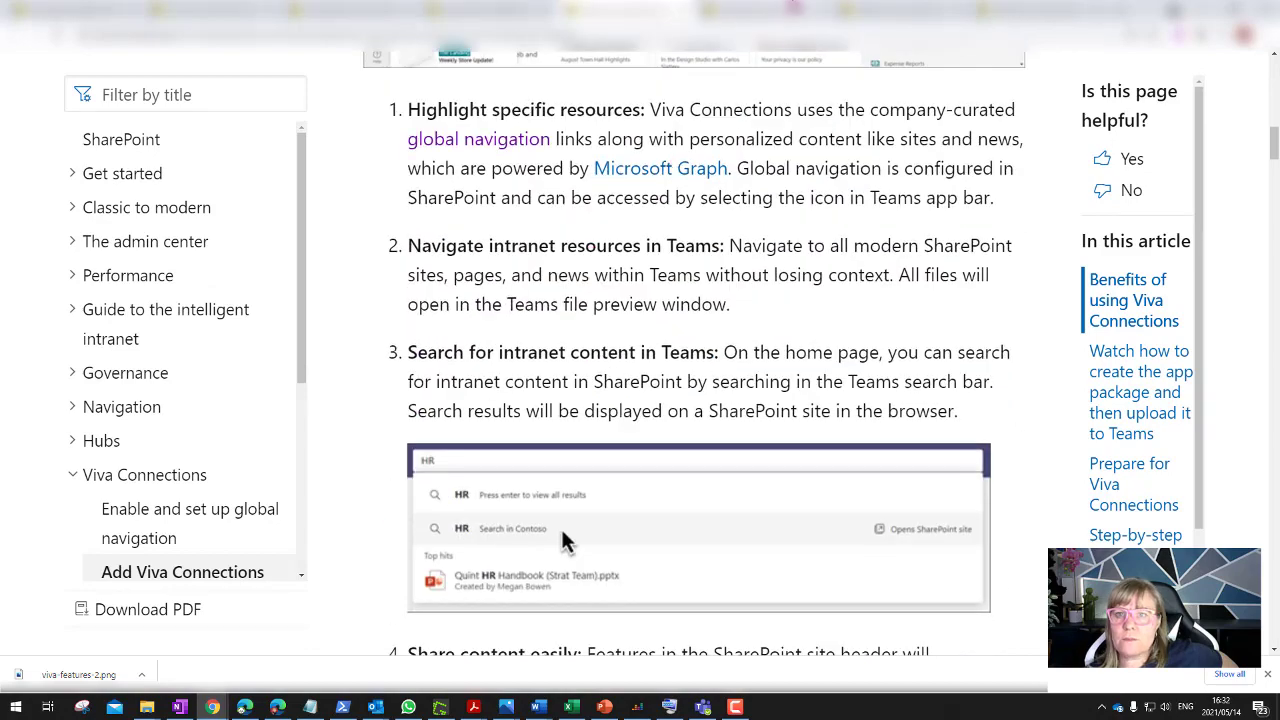
left_click(785, 14)
scroll(43, 533, "down", 1)
scroll(43, 535, "down", 1)
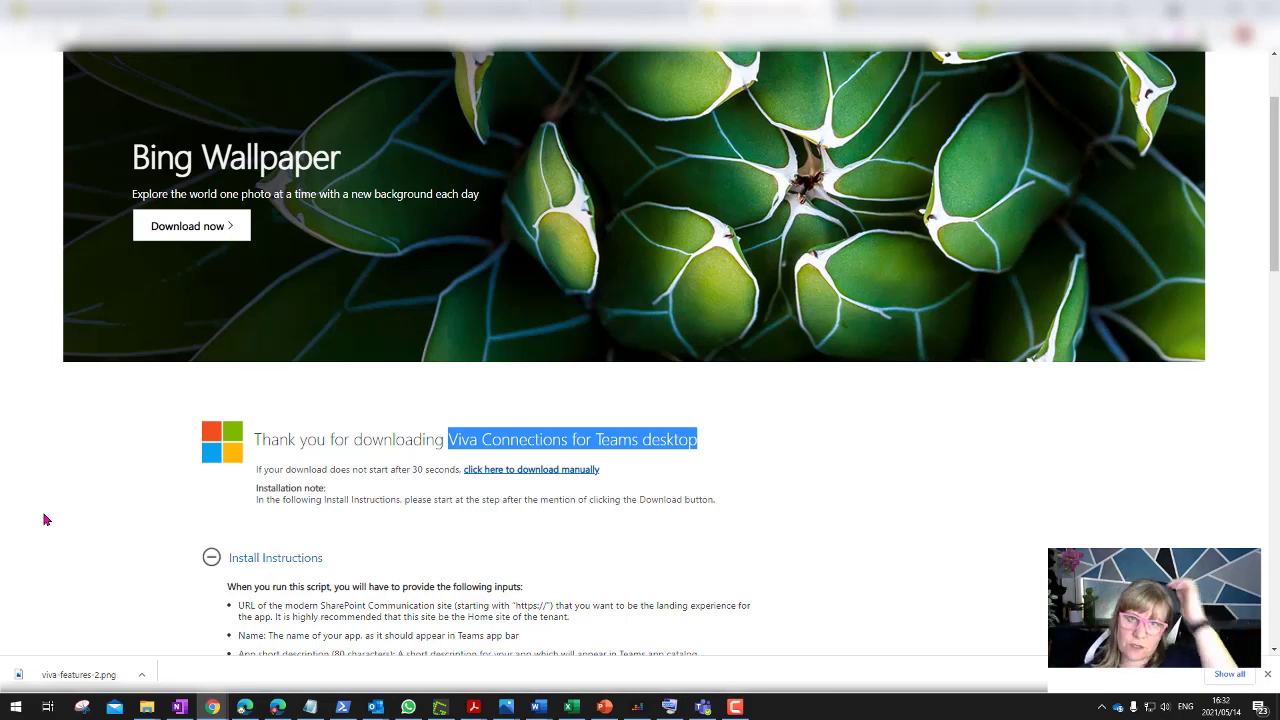
- Scroll through the Install Instructions and clear the text highlight on the page
scroll(251, 551, "down", 2)
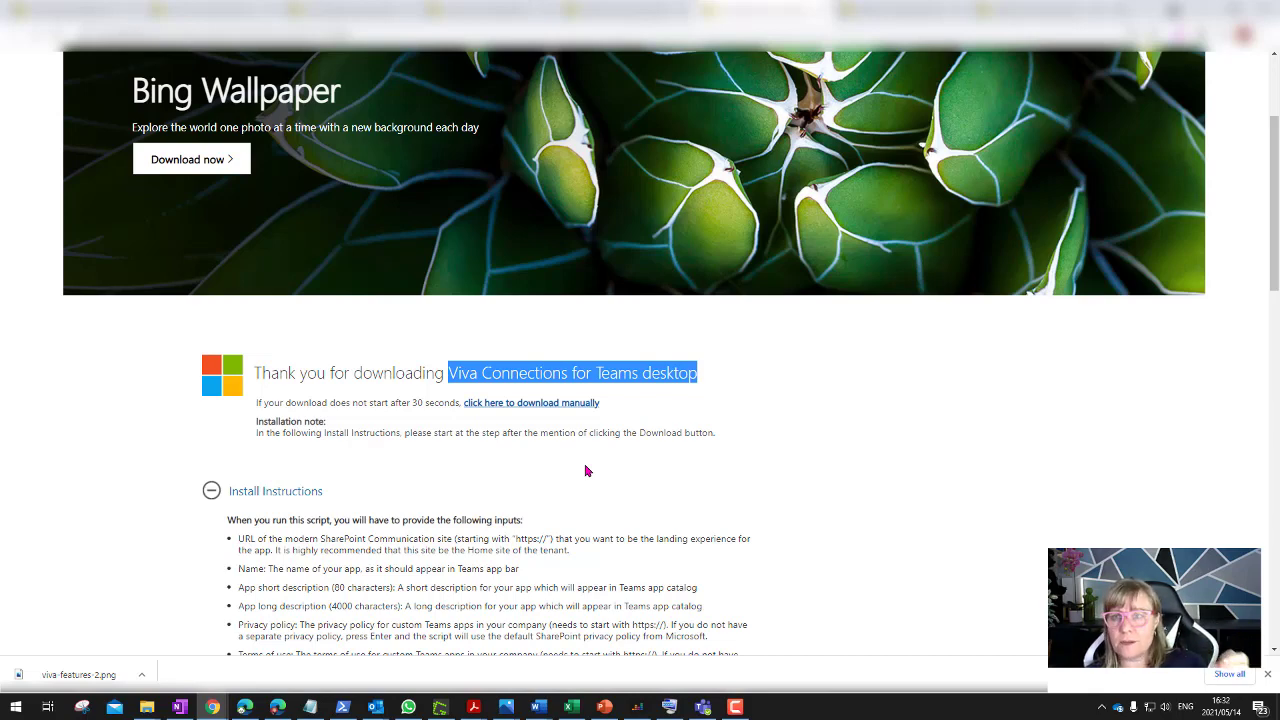
left_click(74, 356)
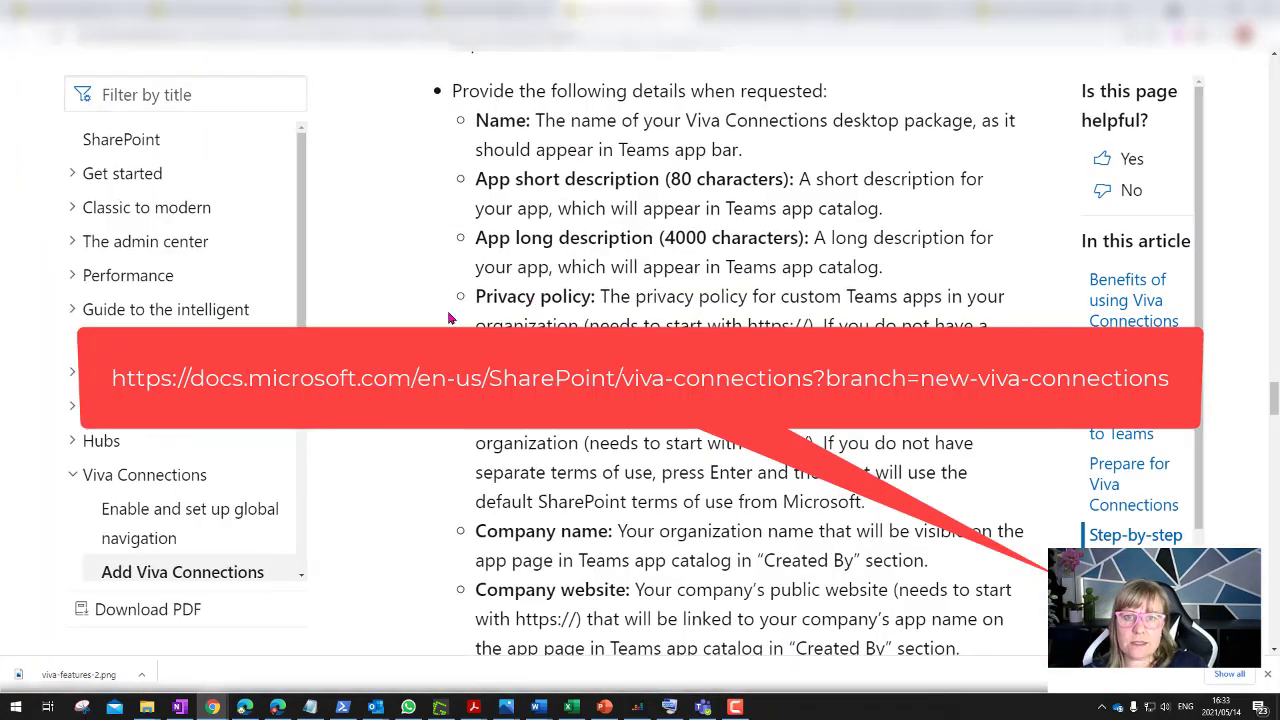
scroll(440, 310, "up", 2)
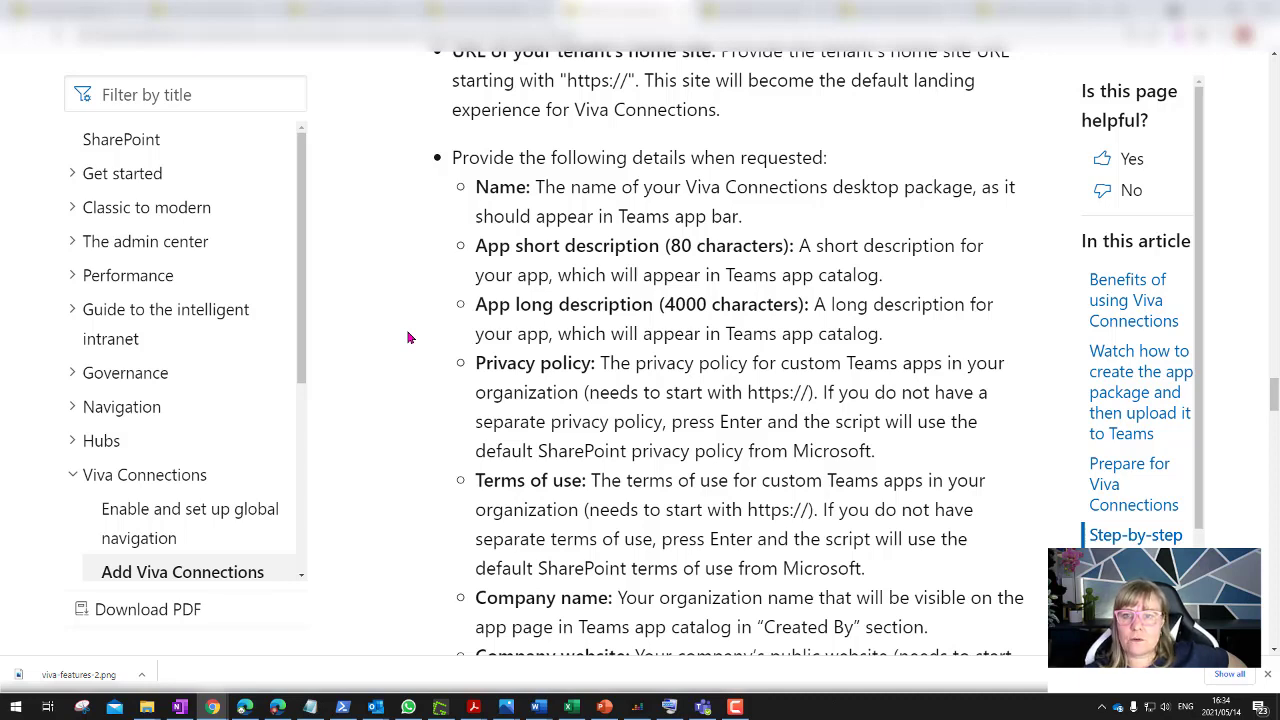
scroll(590, 410, "down", 2)
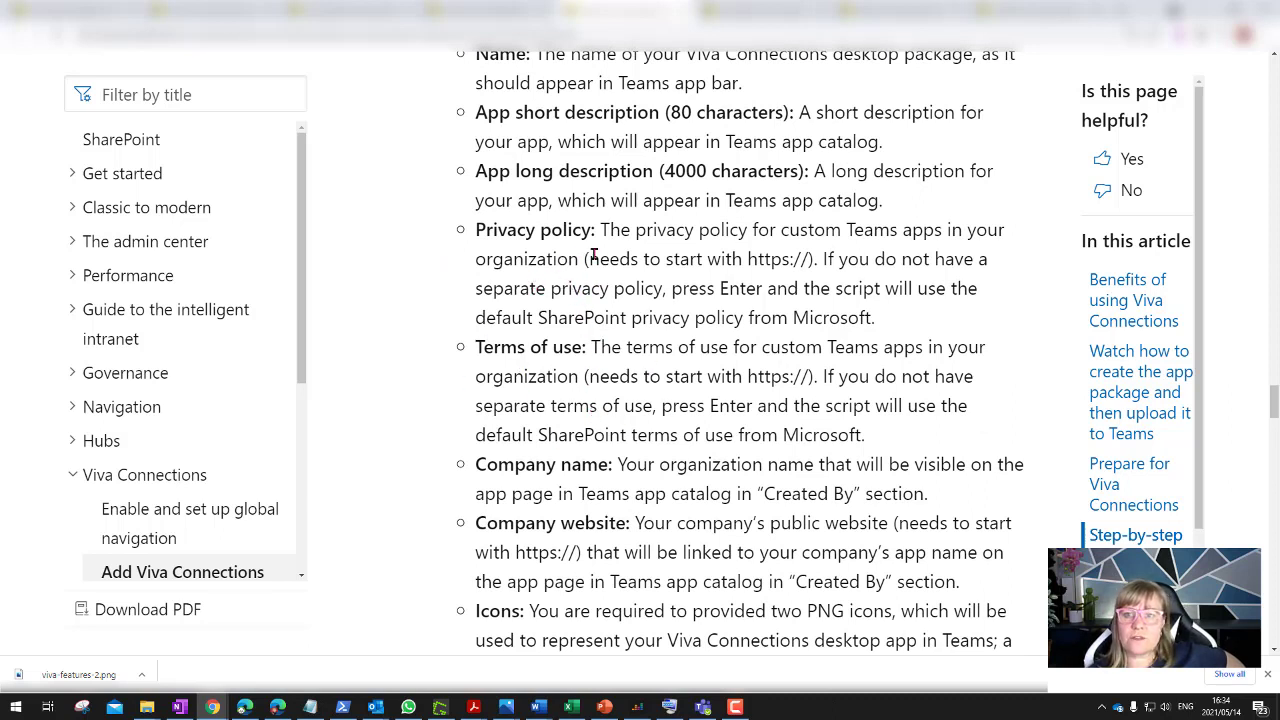
left_click_drag(588, 258, 816, 259)
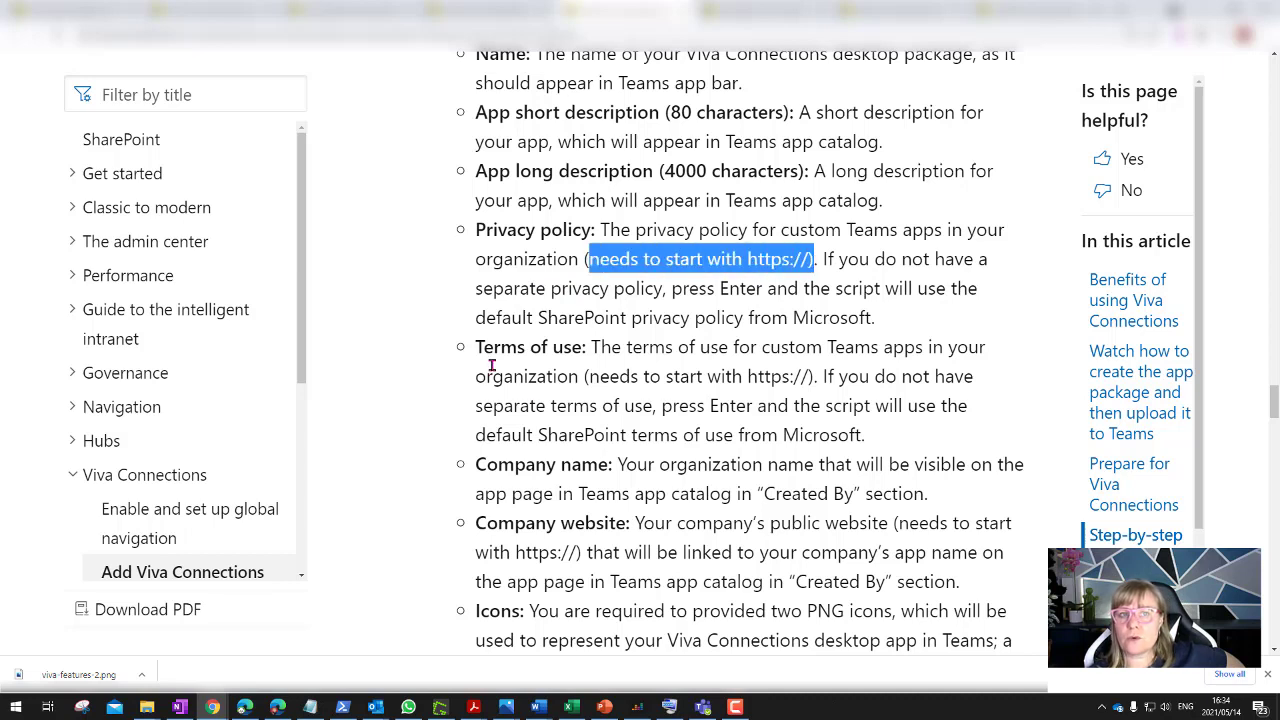
scroll(417, 403, "down", 2)
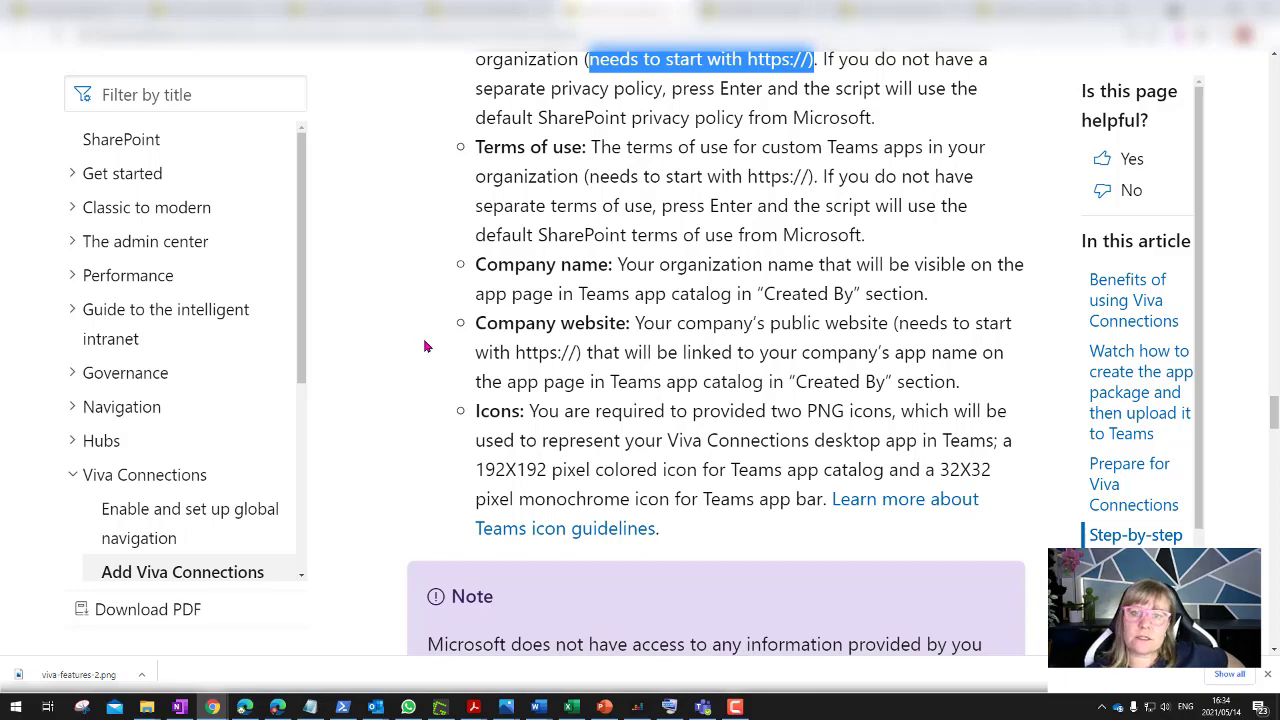
scroll(420, 447, "down", 1)
scroll(420, 447, "down", 1)
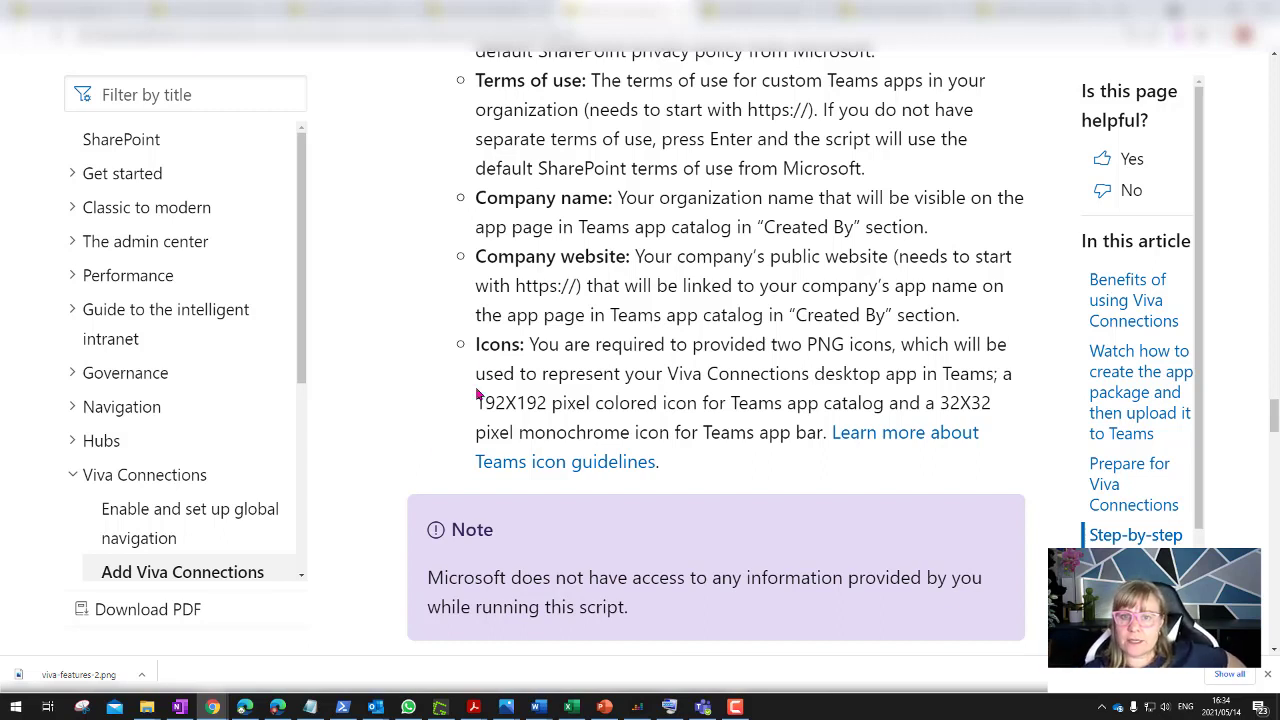
- Highlight '192X192 pixel colored icon' and '32X32', then switch to the BizHub SharePoint tab
left_click_drag(476, 402, 688, 420)
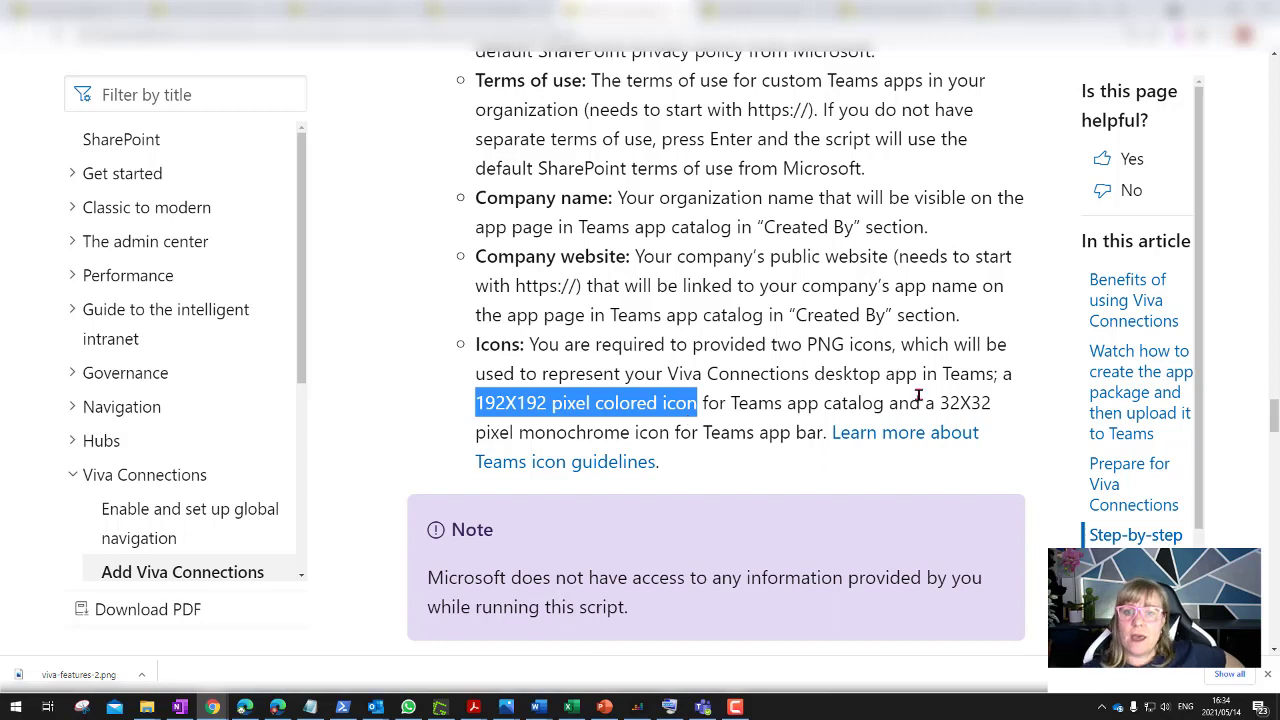
left_click_drag(940, 404, 1002, 410)
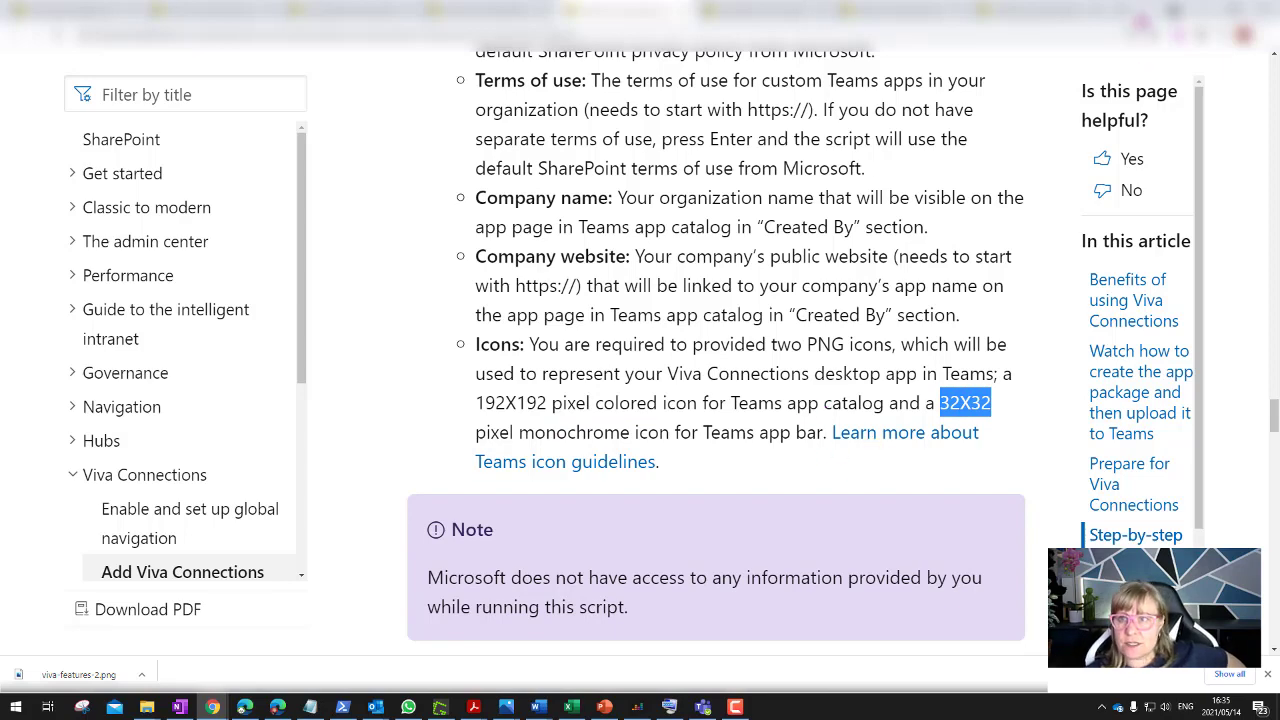
left_click(420, 18)
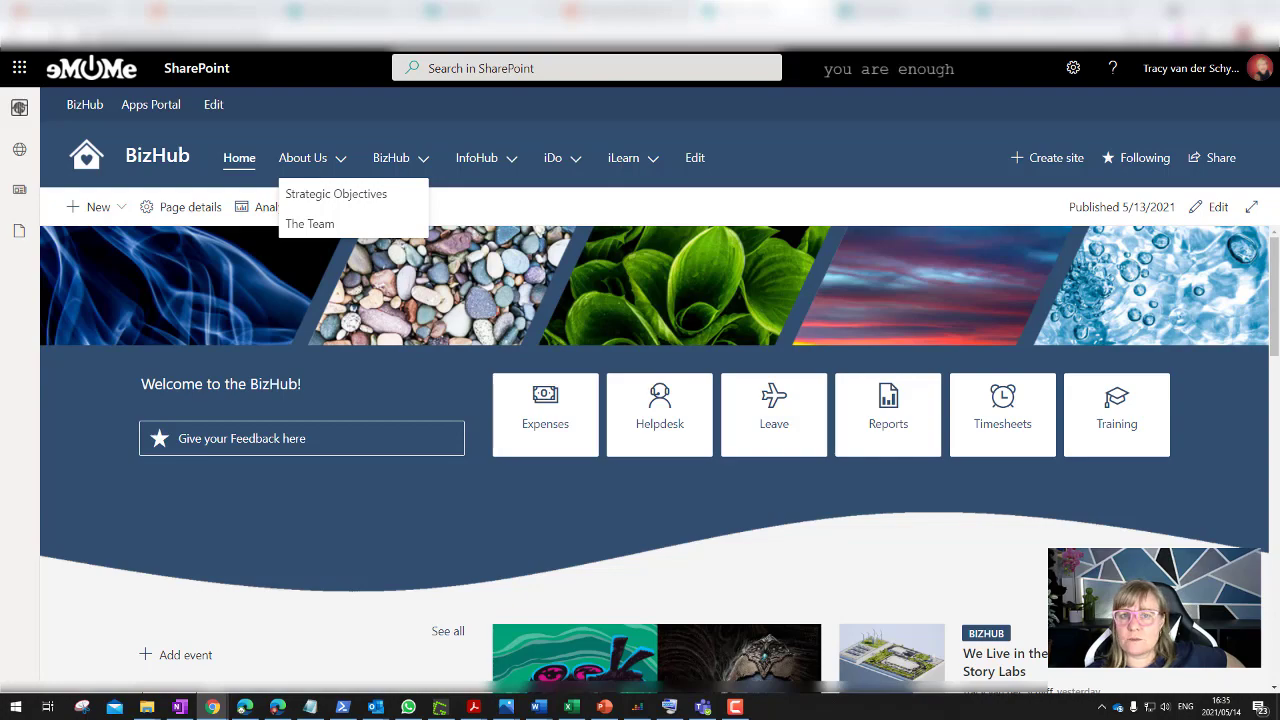
key("alt+Tab")
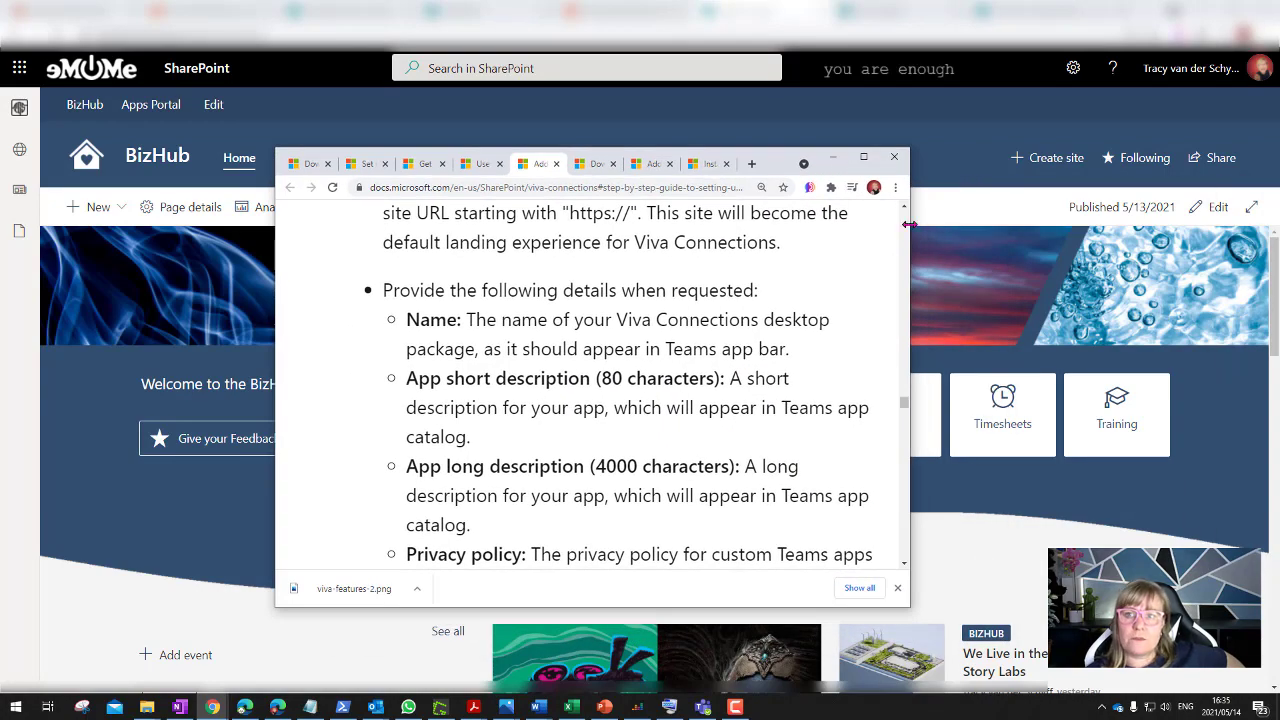
left_click_drag(908, 224, 1092, 224)
scroll(668, 457, "down", 2)
scroll(668, 457, "down", 3)
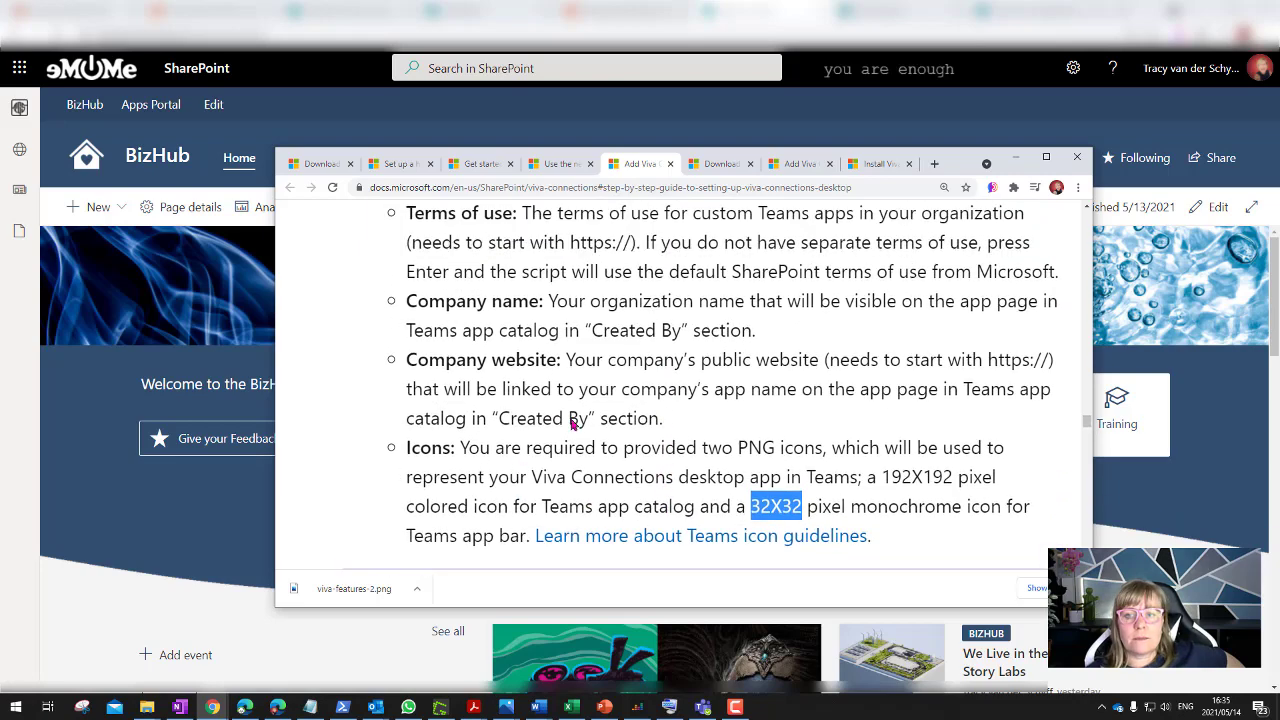
left_click(1014, 166)
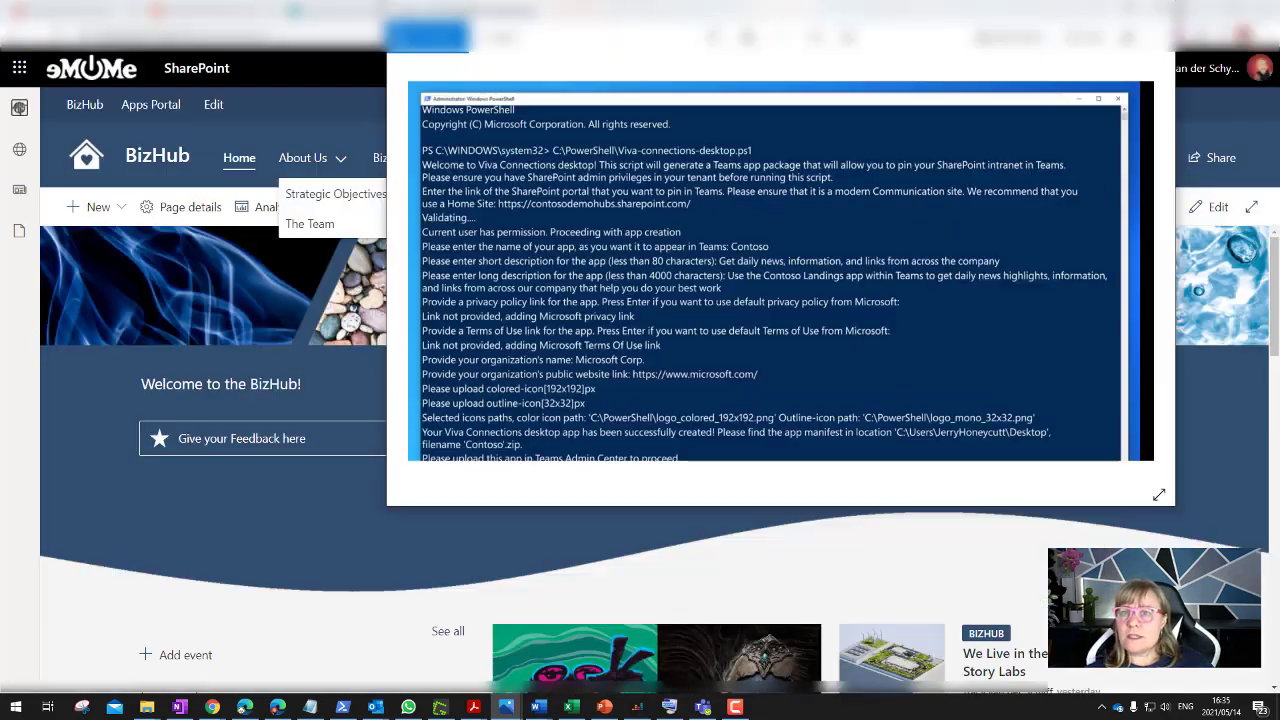
- Minimize PowerShell after its app-creation output to bring back the BizHub site
left_click(805, 12)
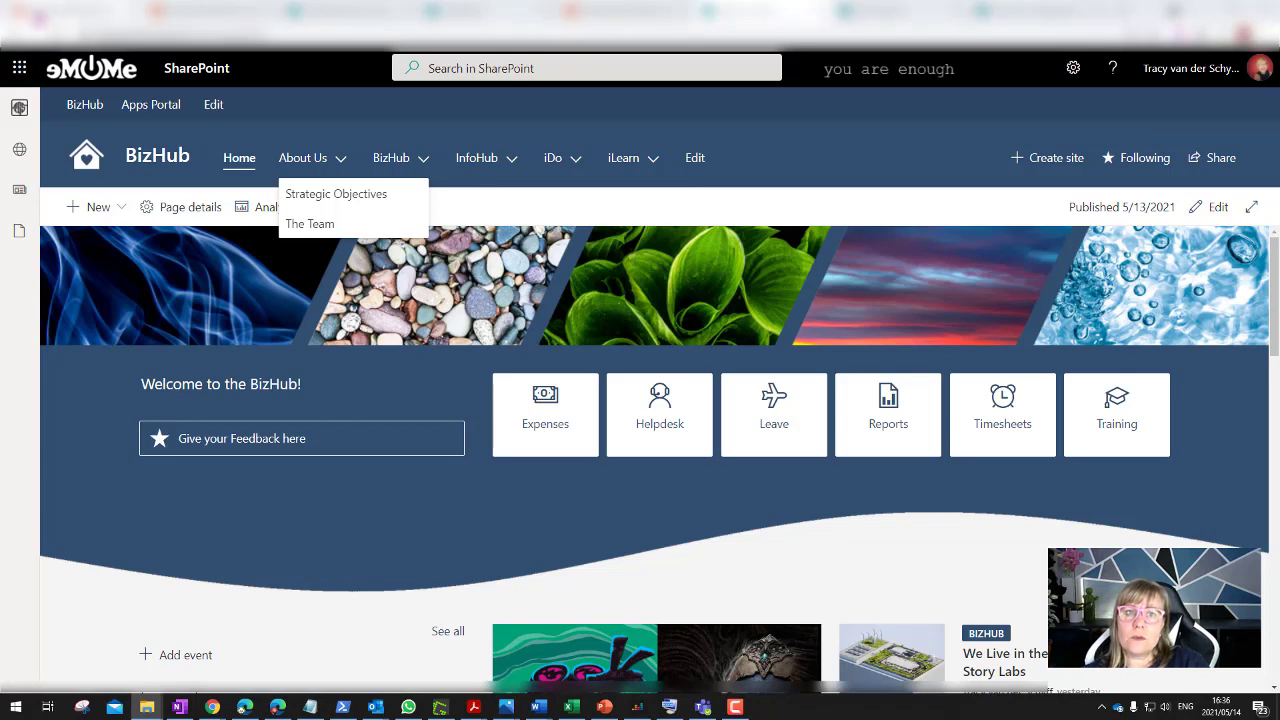
- Reach the Teams admin center via Admin and Show all, then expand its Teams apps section
left_click(185, 12)
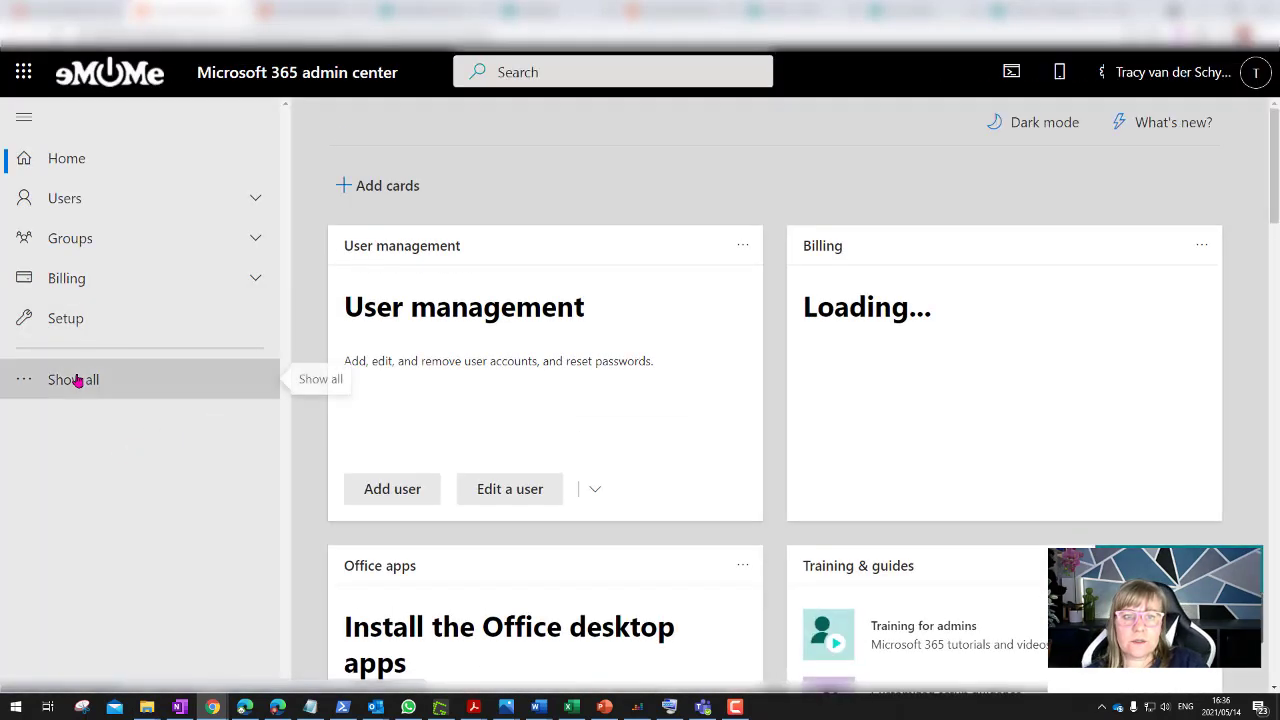
left_click(83, 377)
scroll(108, 530, "down", 3)
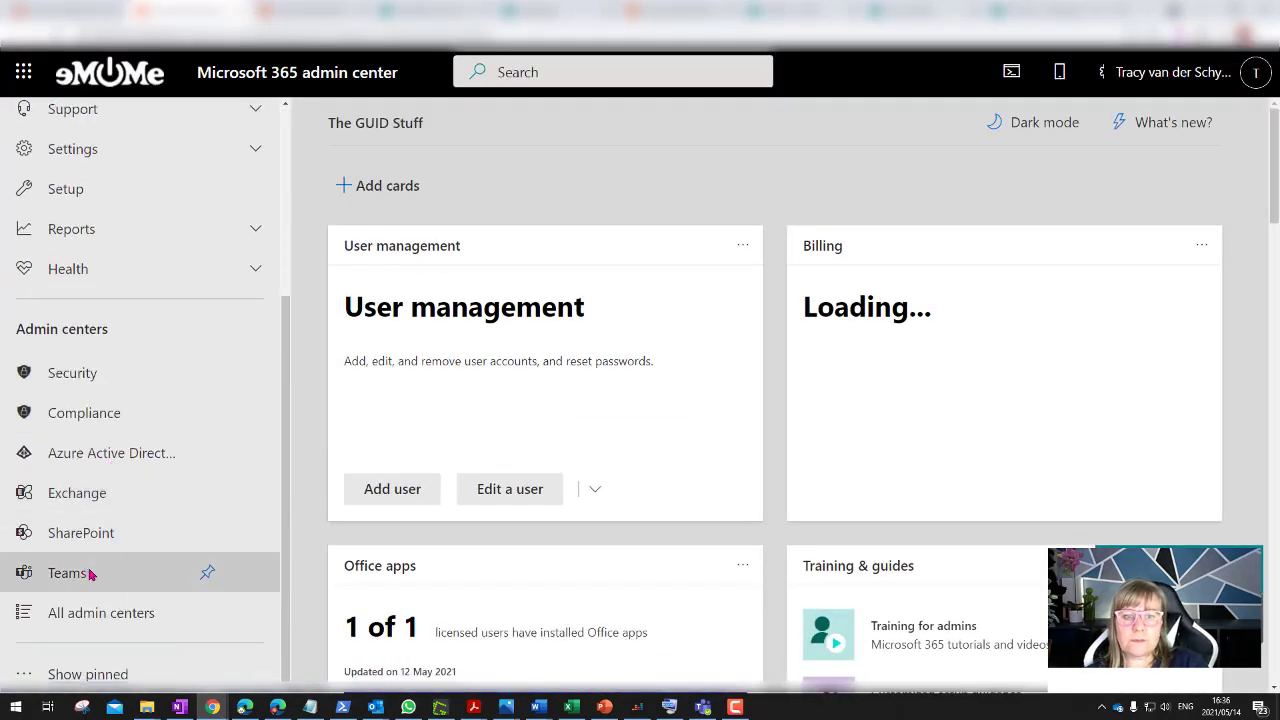
left_click(89, 573)
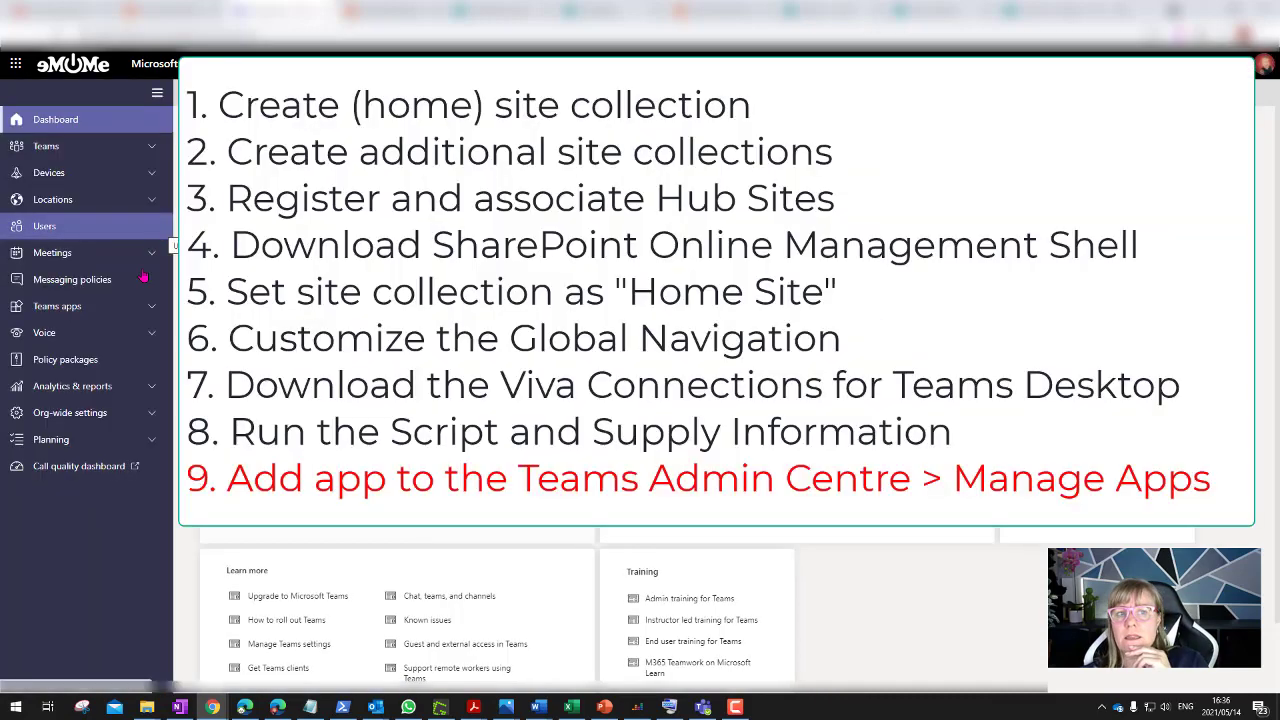
left_click(76, 307)
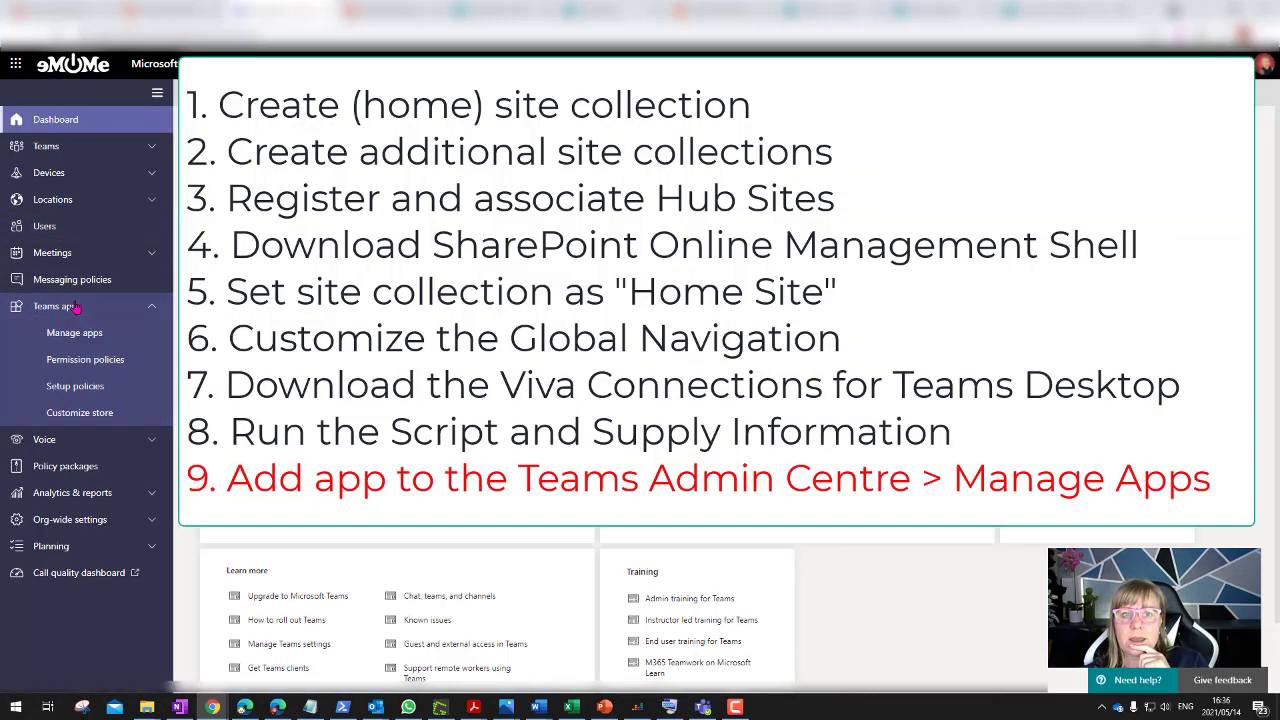
- Open Manage apps, browse the list, and search 'tgs' to find the TGS Home custom app
left_click(76, 334)
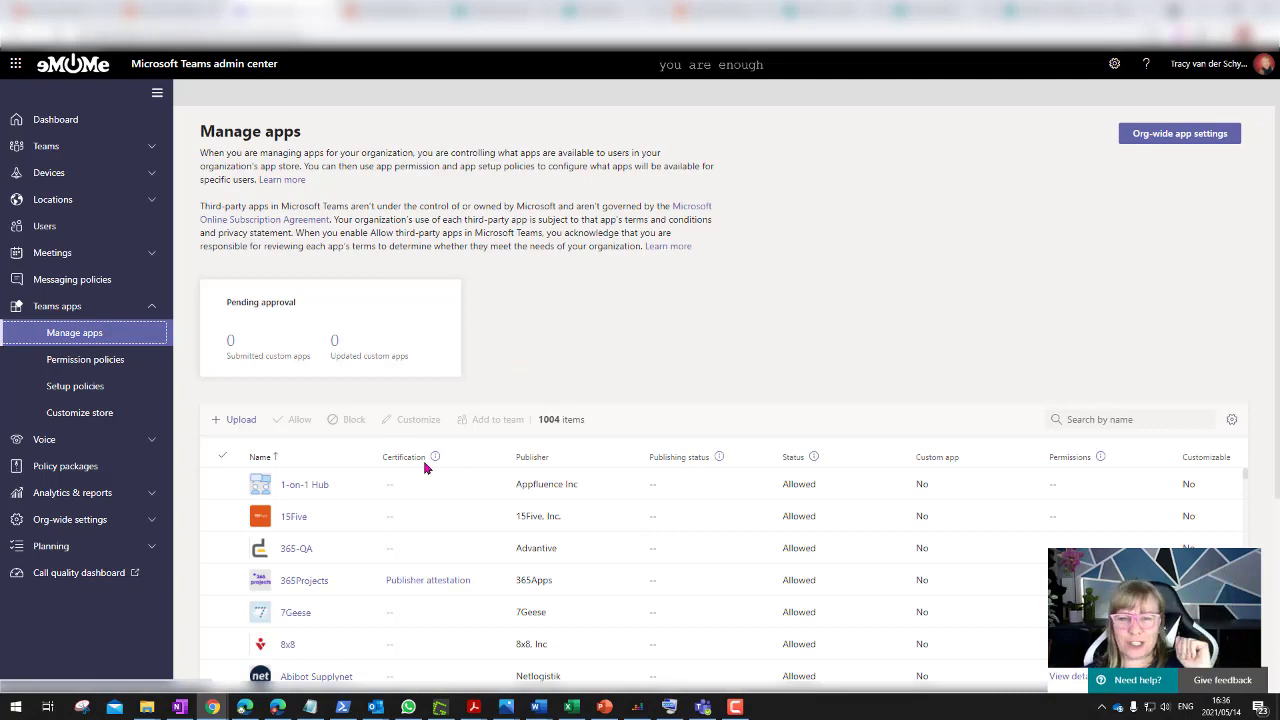
scroll(389, 488, "down", 5)
scroll(364, 548, "down", 10)
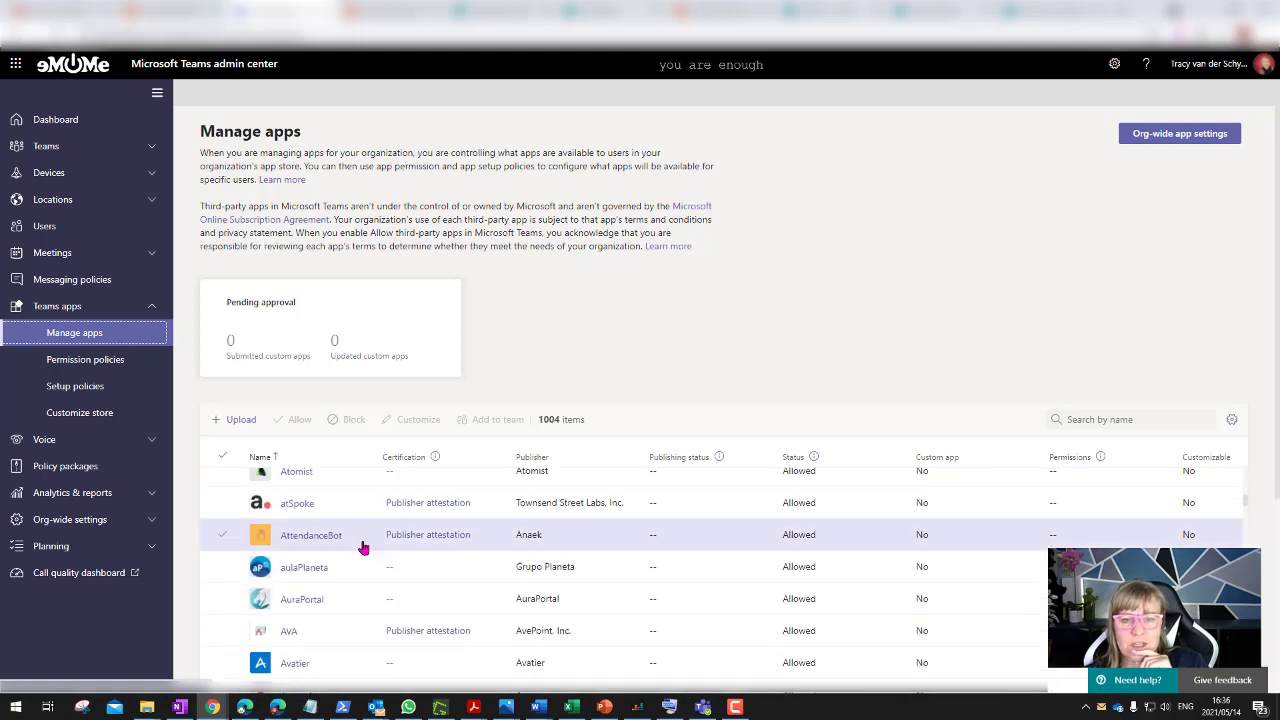
scroll(364, 548, "down", 10)
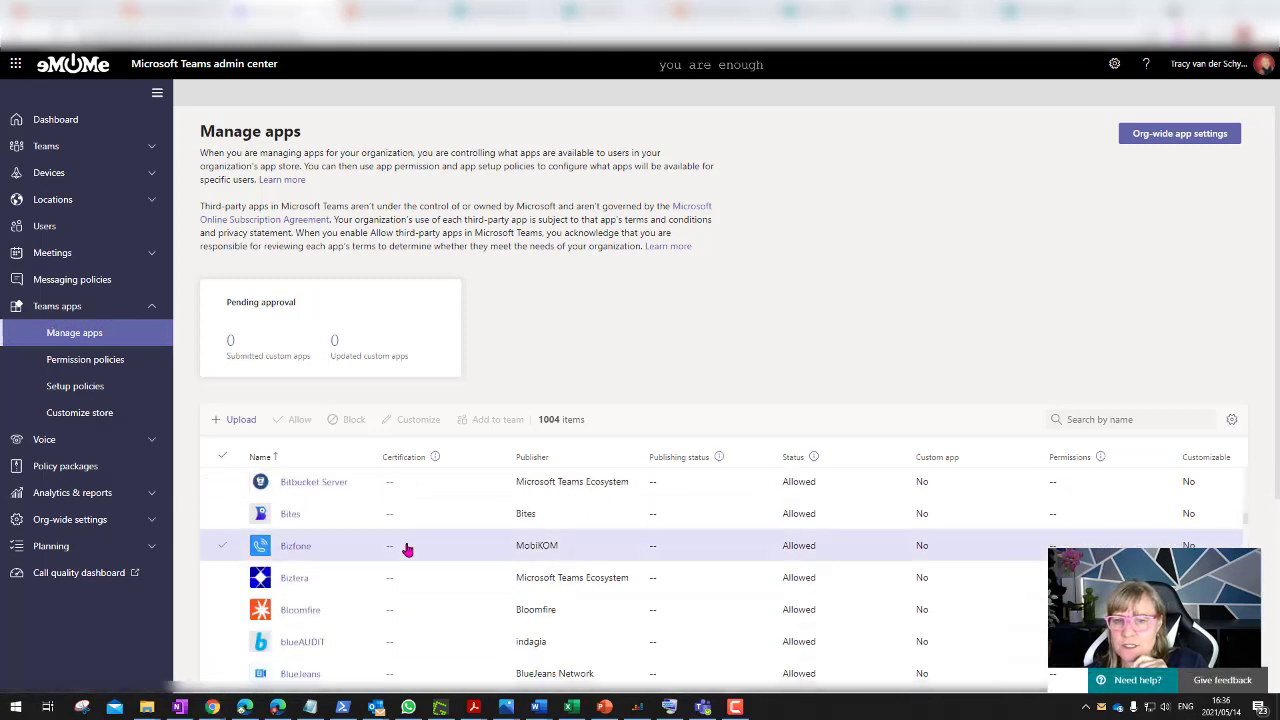
scroll(406, 546, "down", 10)
scroll(404, 549, "down", 10)
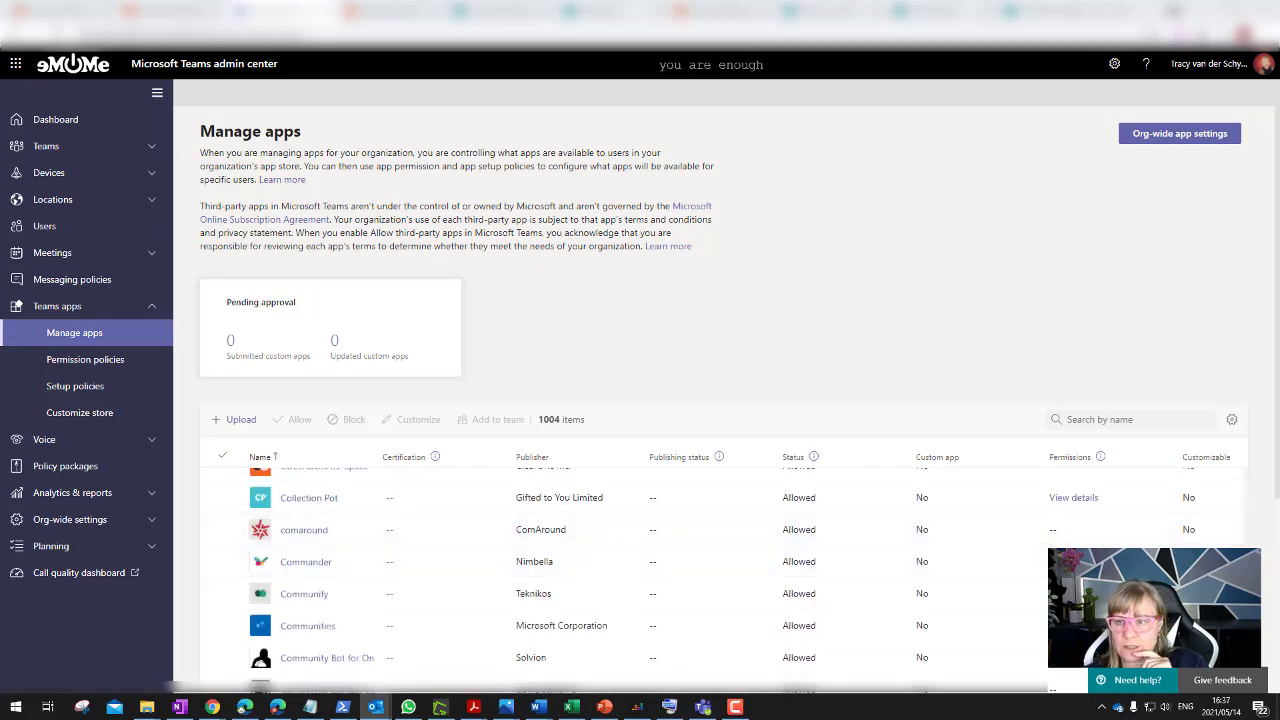
scroll(700, 570, "down", 8)
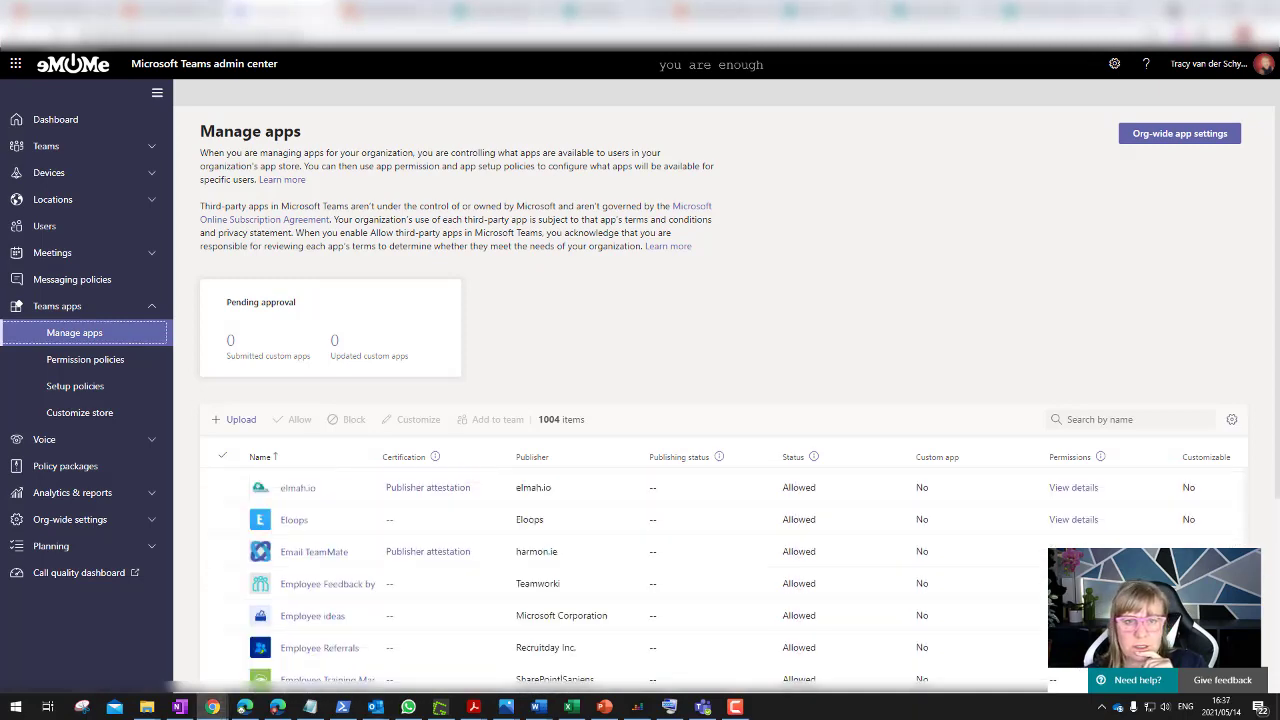
scroll(700, 570, "down", 10)
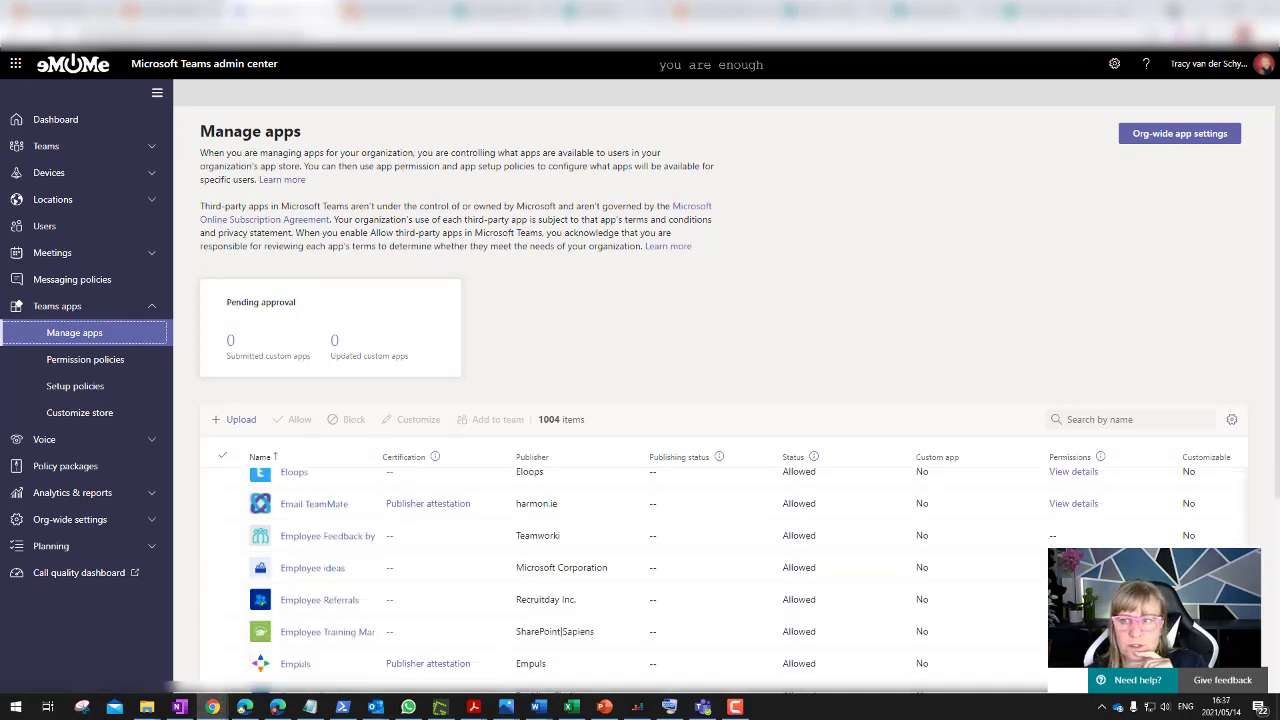
left_click(1110, 419)
type("tgs")
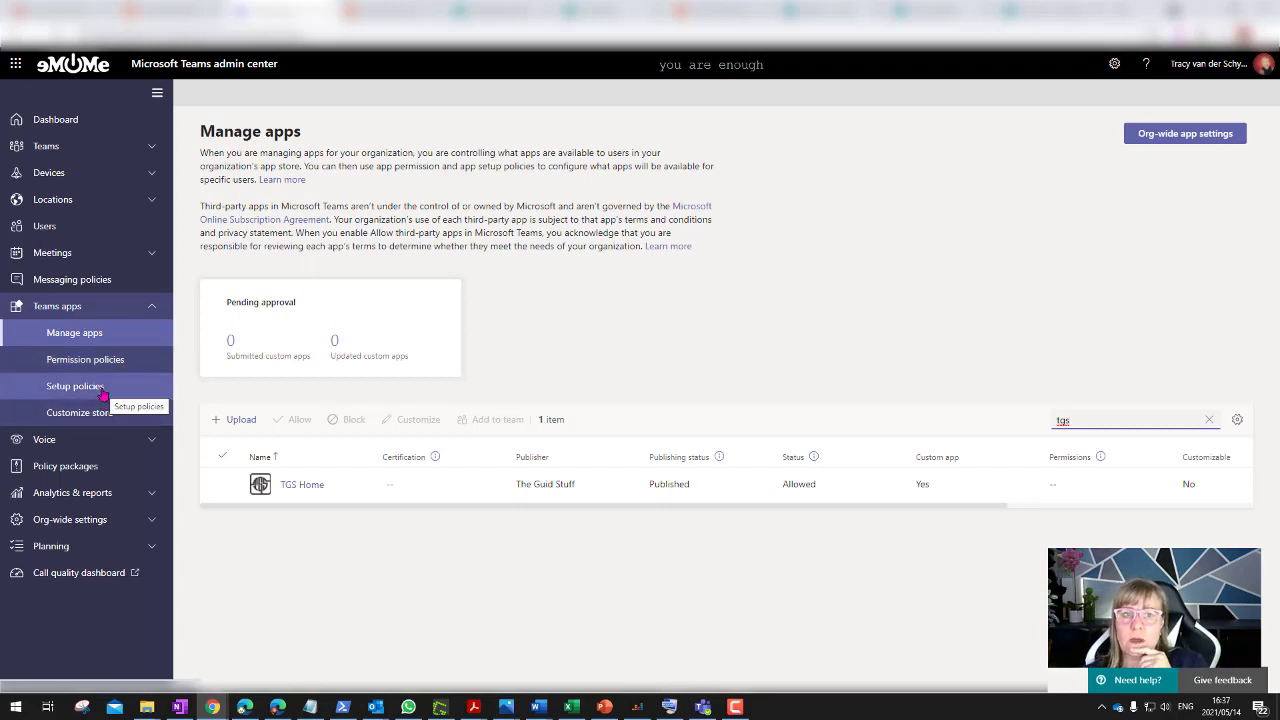
- Verify TGS Home sits first under Pinned apps in the Global (Org-wide default) policy, then return to Teams
left_click(100, 388)
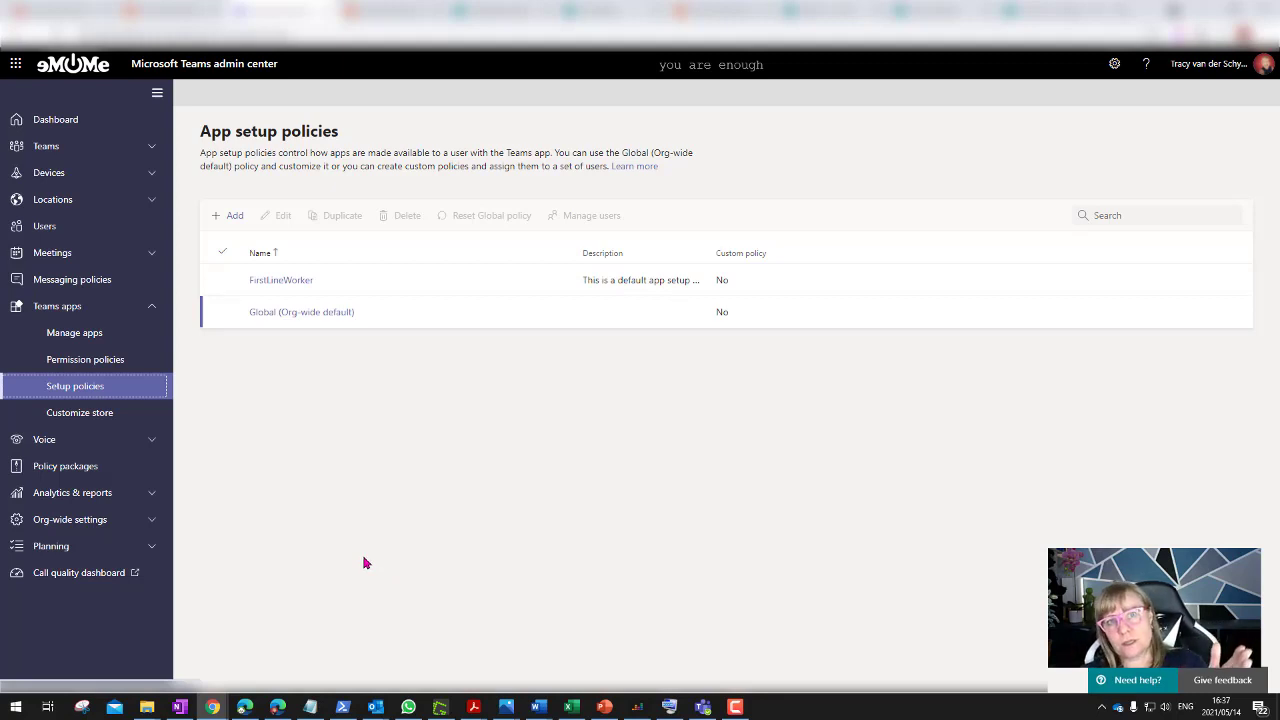
left_click(330, 313)
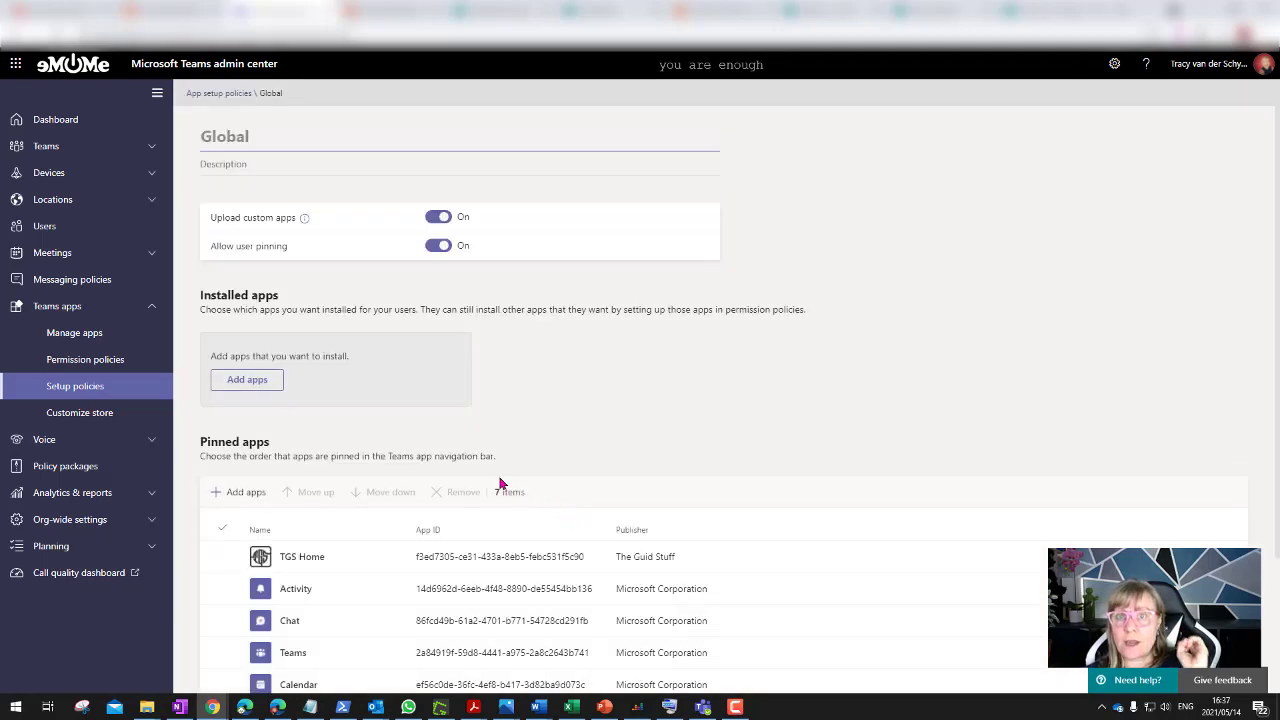
scroll(483, 440, "down", 2)
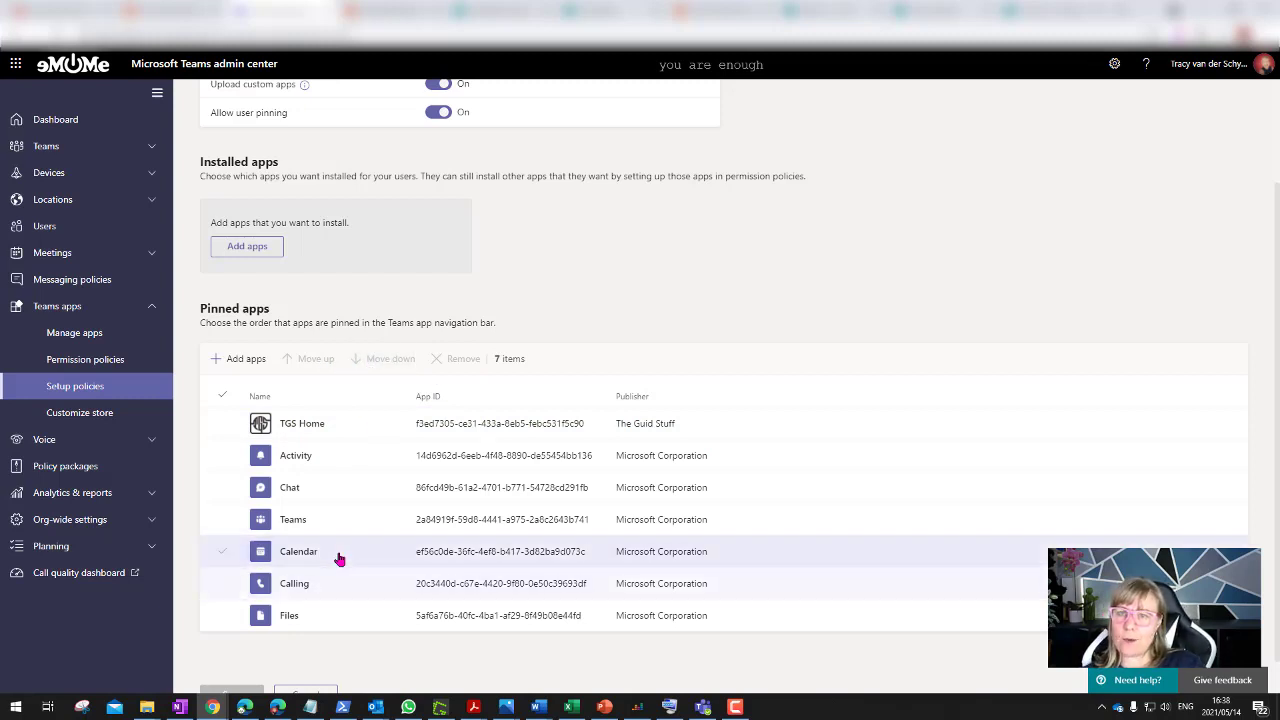
left_click(703, 707)
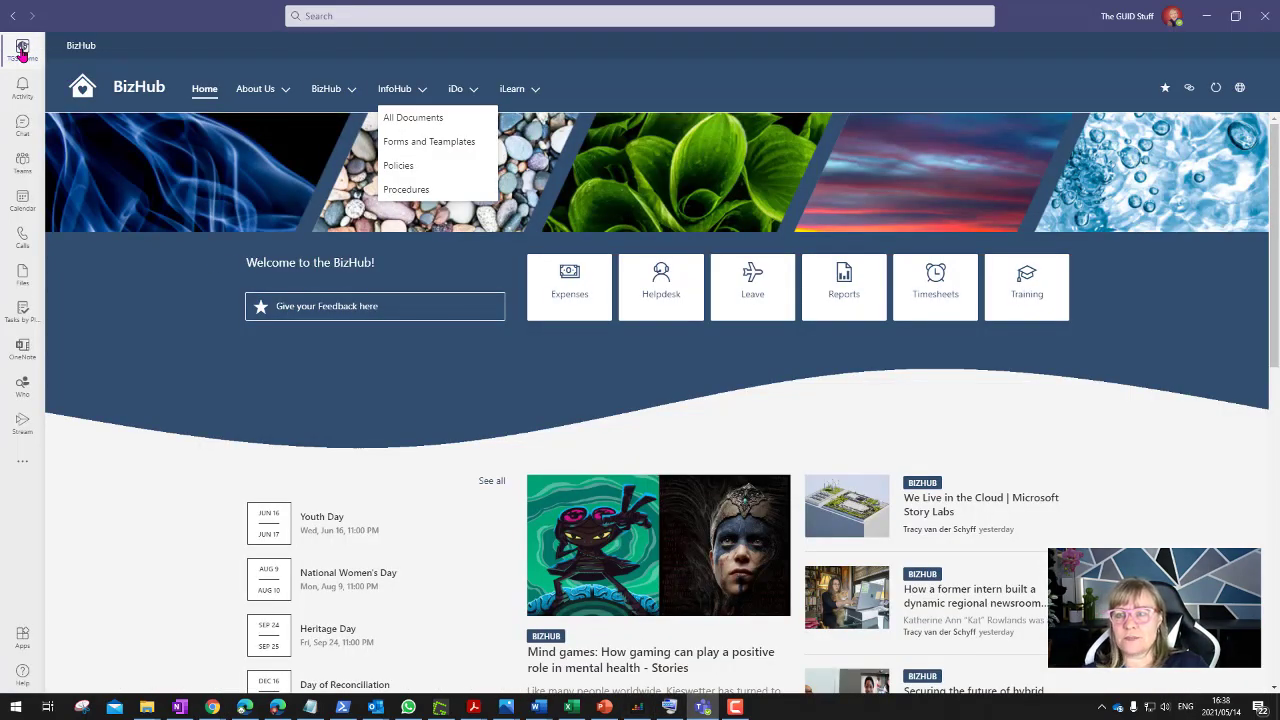
- Expand the BizHub top-navigation dropdown in the TGS Home app to reveal its five department links
left_click(320, 89)
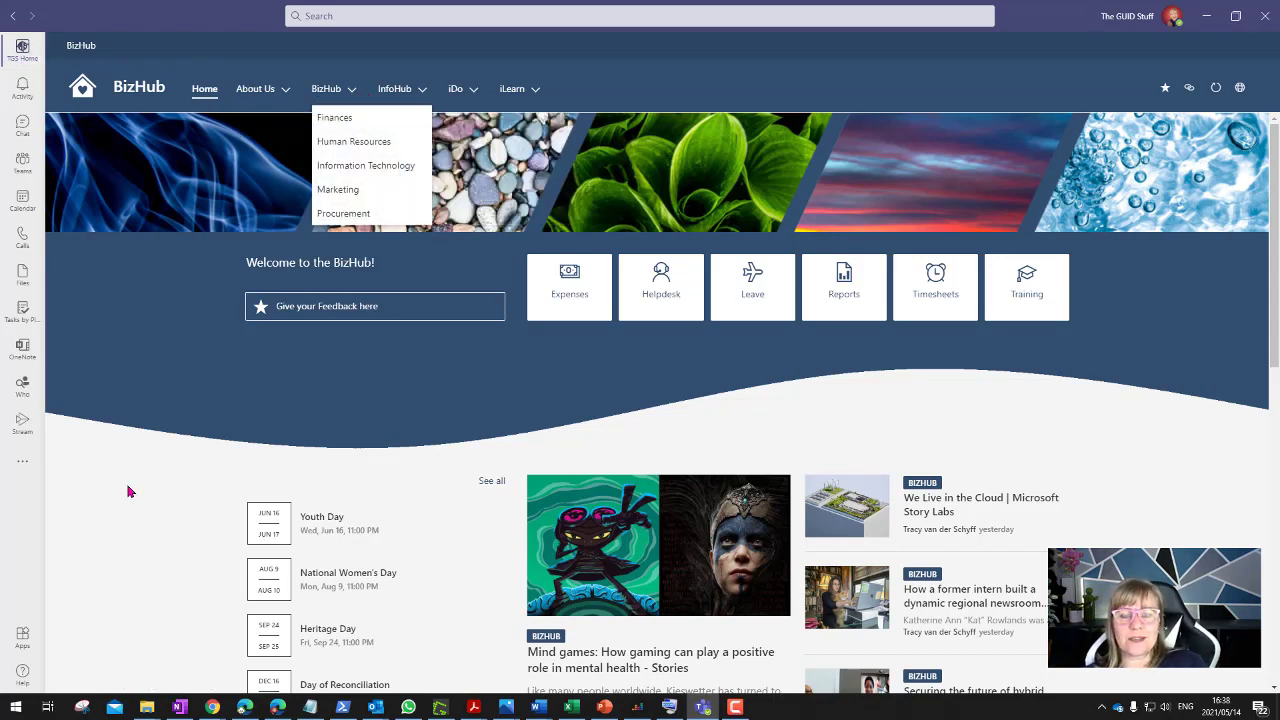